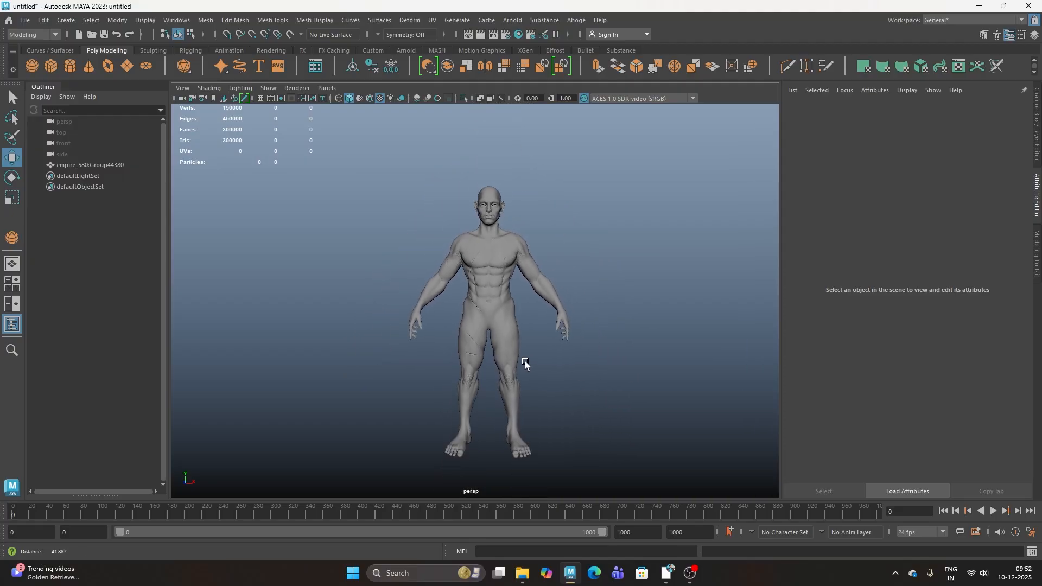
- Examine the sculpted male body from the legs up to the head and chest, from the front and at an angle
scroll(523, 363, up, 8)
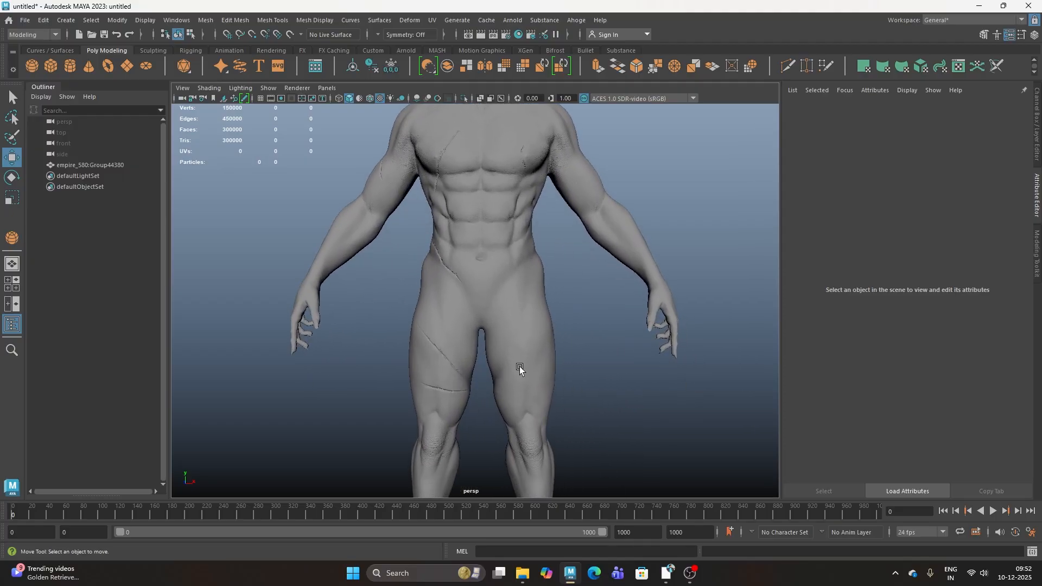
scroll(519, 366, down, 6)
scroll(575, 380, down, 2)
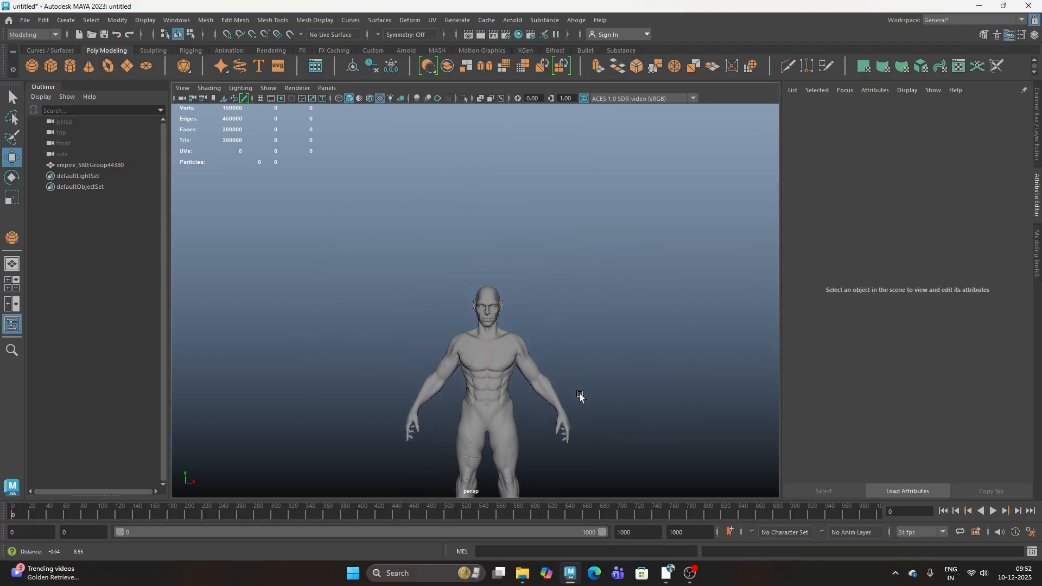
scroll(495, 279, up, 8)
alt+middle_drag(526, 308, 514, 272)
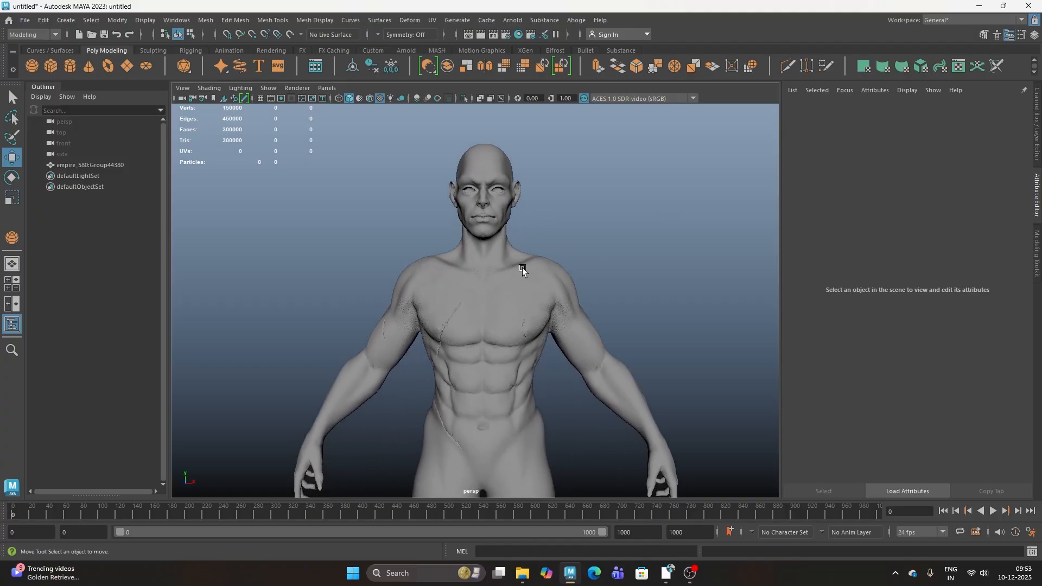
scroll(517, 282, down, 6)
alt+drag(517, 282, 546, 273)
scroll(490, 258, up, 7)
alt+drag(500, 243, 469, 307)
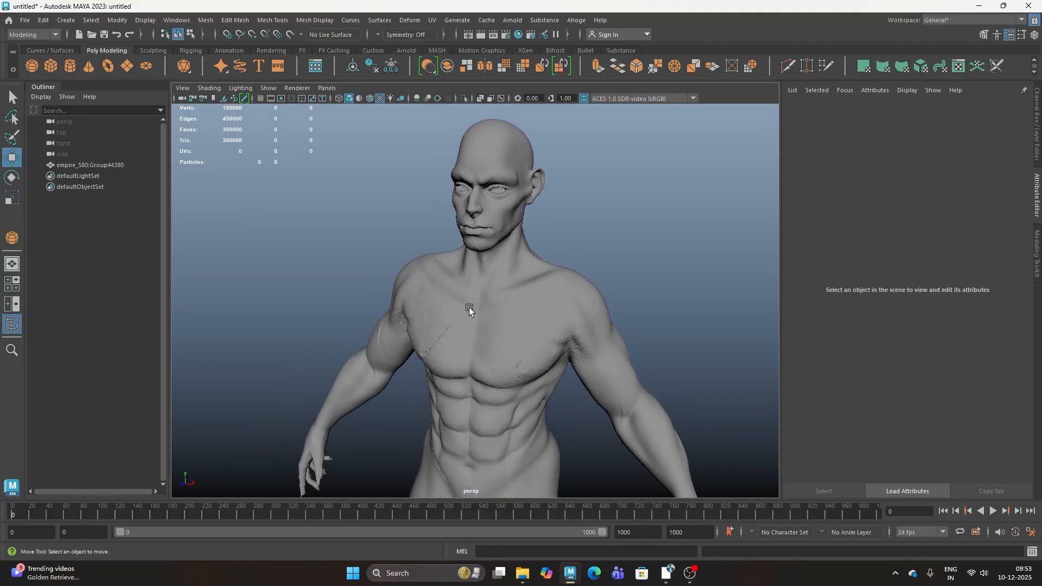
- Make the sculpted body mesh the live surface
click(519, 267)
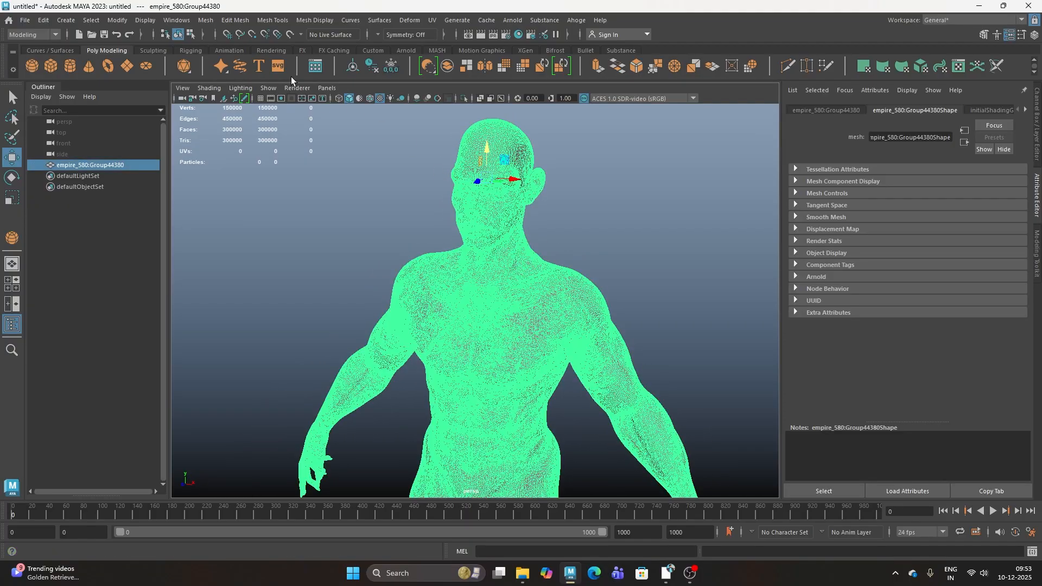
click(289, 33)
alt+drag(492, 185, 531, 298)
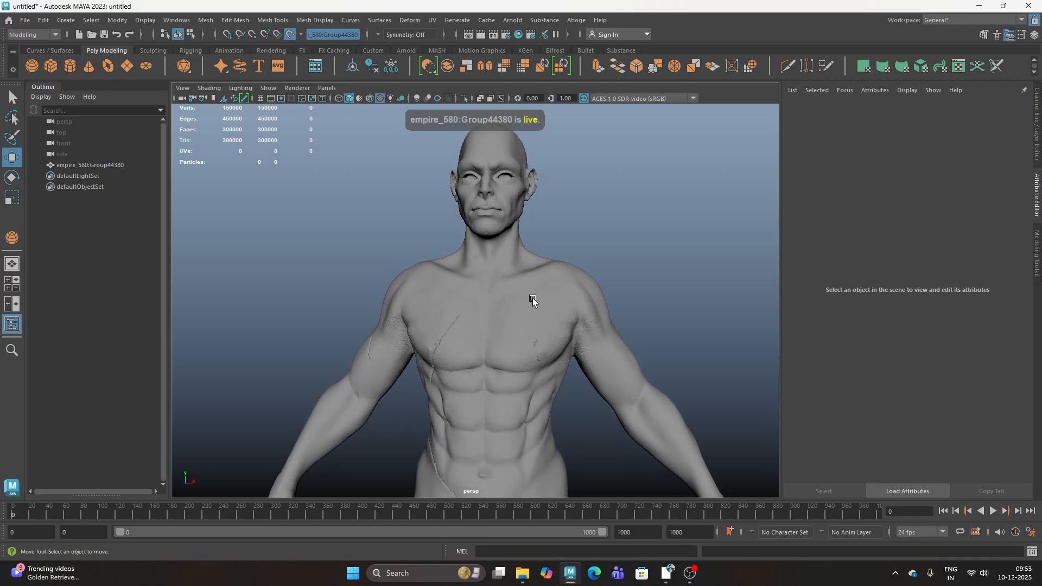
- Activate the Quad Draw tool and set symmetry to World X
click(982, 35)
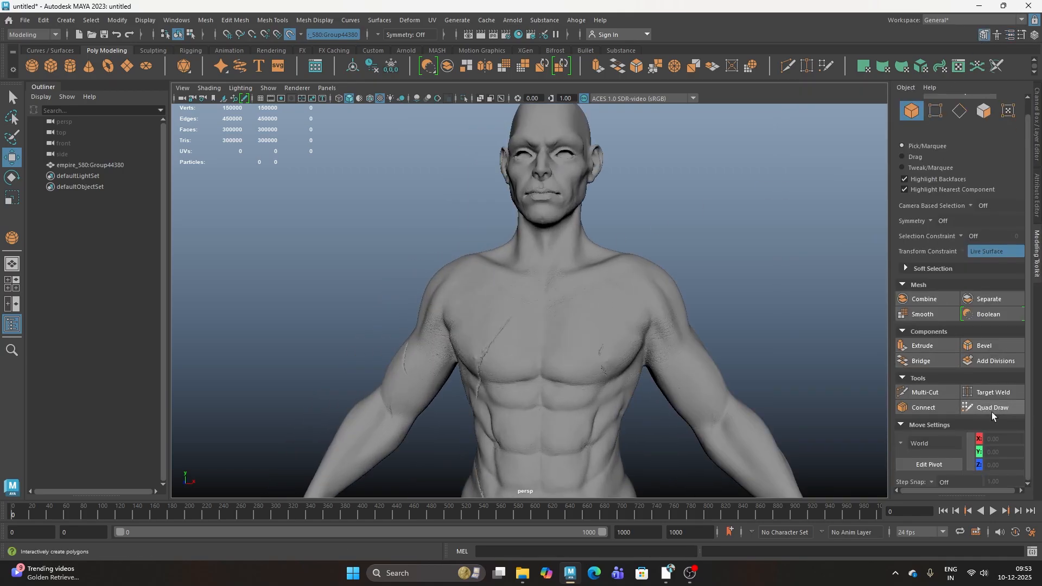
click(993, 408)
scroll(604, 173, up, 2)
scroll(605, 174, up, 3)
alt+middle_drag(605, 175, 527, 429)
alt+drag(527, 429, 504, 307)
alt+drag(505, 245, 524, 248)
click(378, 34)
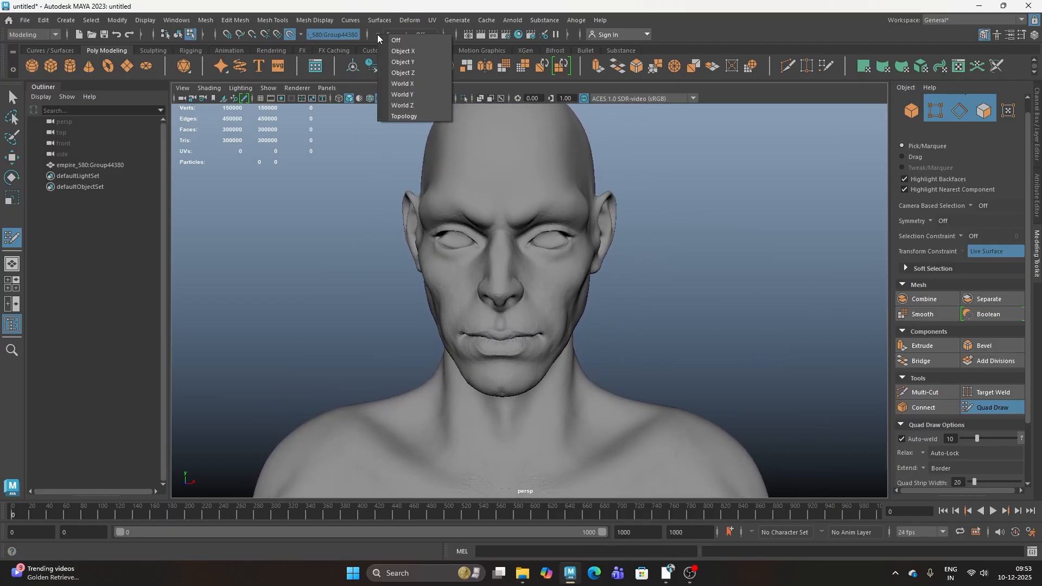
click(401, 84)
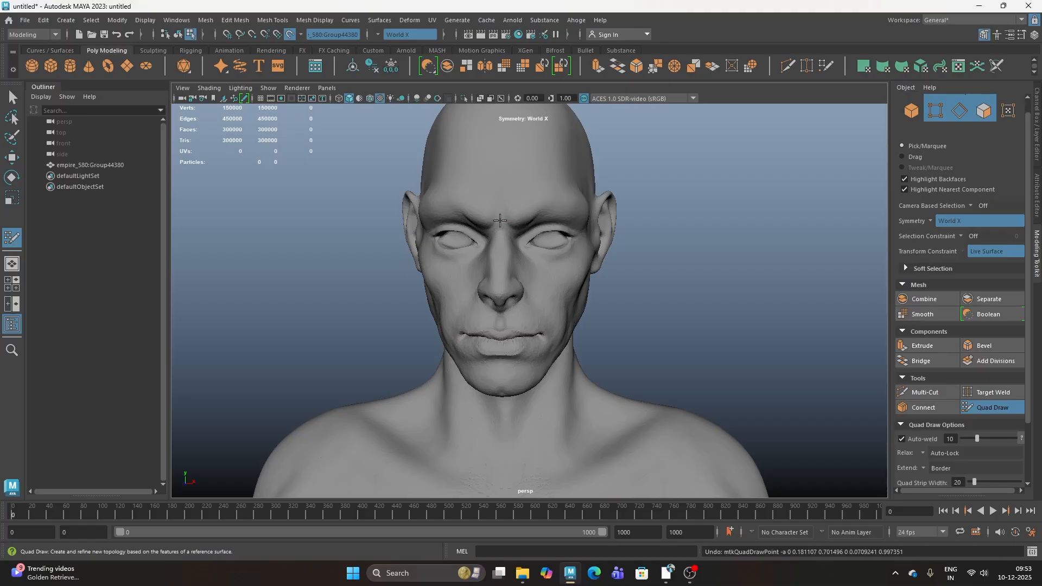
- Draw a mirrored strip of three quads per side along the brow, outward from the center of the forehead
alt+drag(526, 216, 567, 306)
alt+right_drag(567, 306, 553, 322)
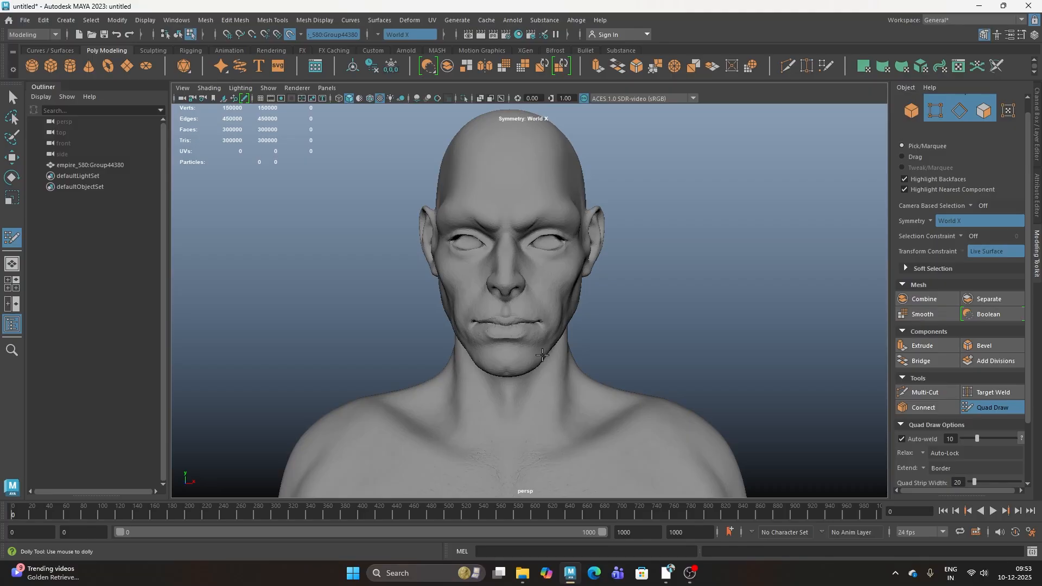
alt+right_drag(591, 233, 614, 236)
alt+middle_drag(500, 234, 521, 309)
mouse_move(521, 310)
alt+right_down()
mouse_move(535, 304)
mouse_move(520, 296)
alt+right_up()
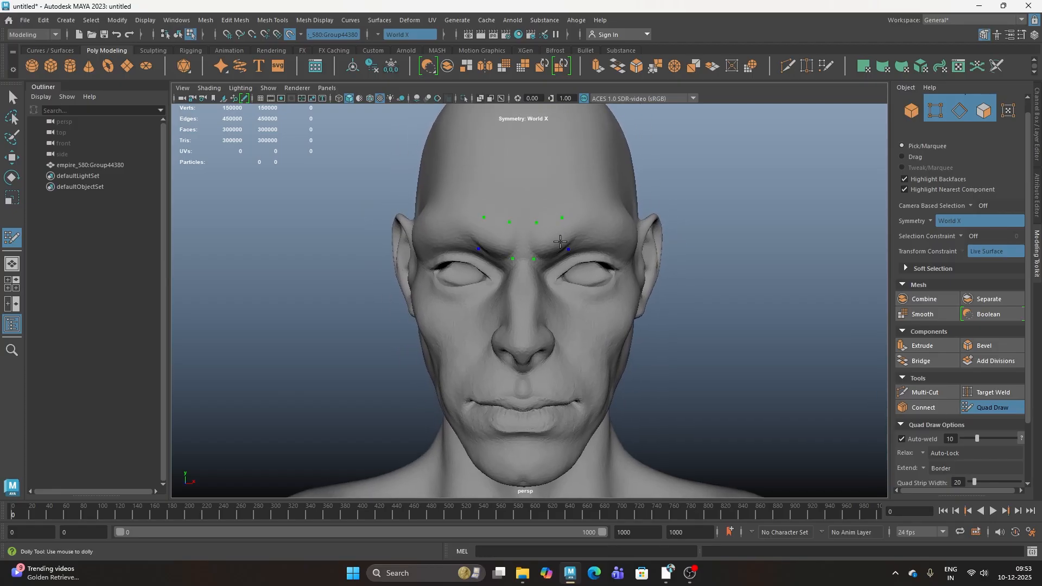
shift+click(550, 236)
mouse_move(549, 234)
alt+mouse_down()
mouse_move(514, 228)
mouse_move(515, 260)
mouse_move(514, 251)
mouse_move(559, 239)
mouse_move(542, 243)
alt+mouse_up()
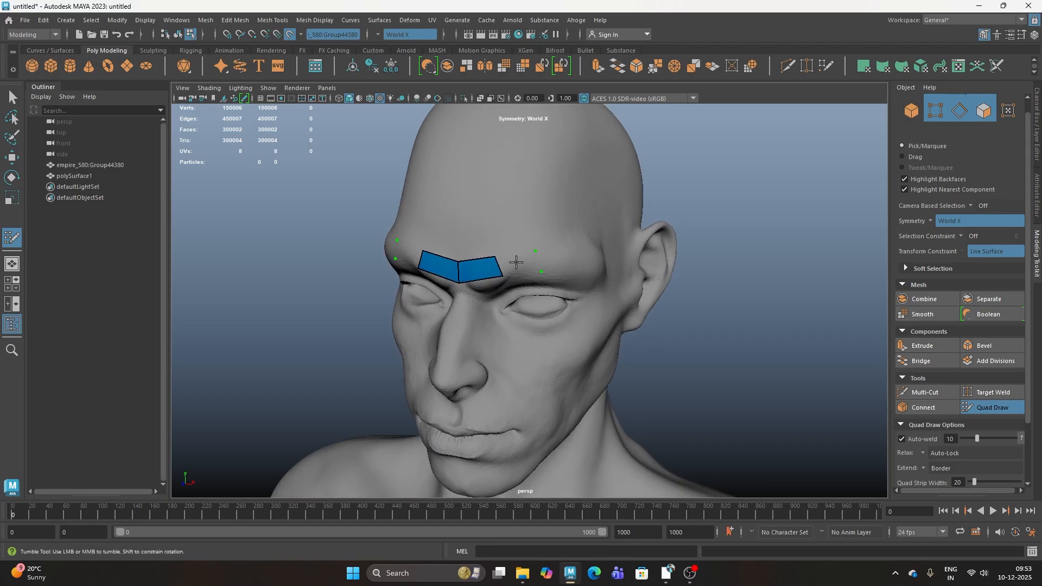
shift+click(529, 263)
alt+drag(540, 262, 511, 247)
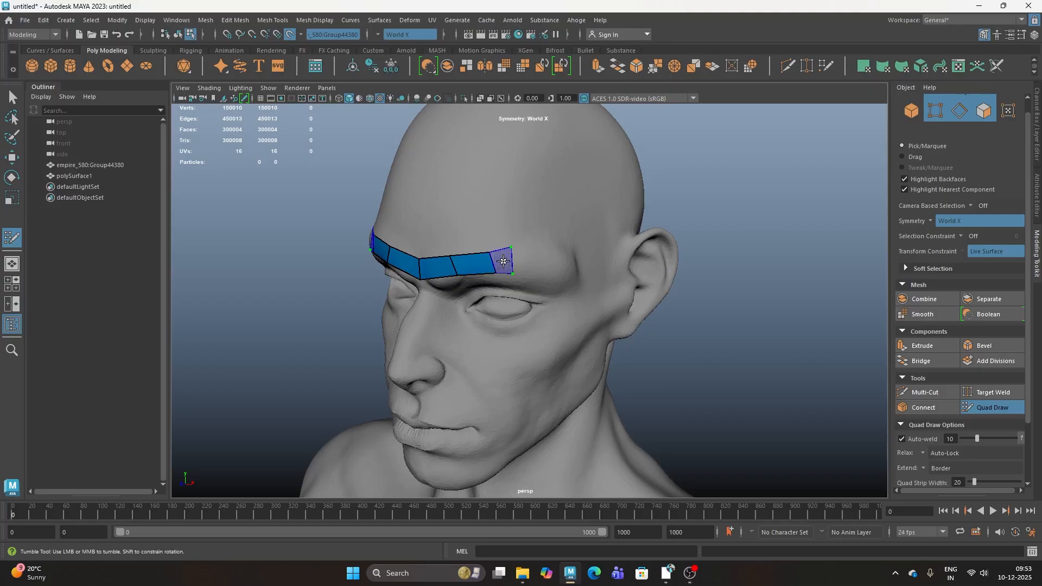
shift+click(500, 264)
alt+drag(499, 264, 513, 325)
- Continue the quad strip from the brow around the outer corner of the eye and onto the cheek below it
shift+click(488, 263)
shift+click(477, 267)
shift+click(525, 272)
shift+click(496, 302)
shift+click(535, 338)
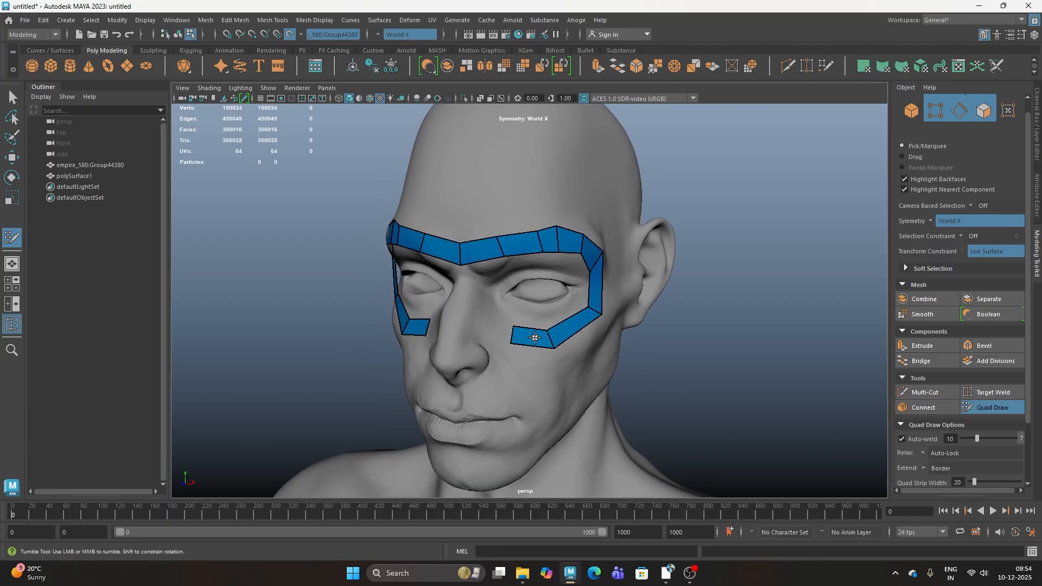
- Extend the under-eye strip with two quads per side to the nose bridge and raise its center vertices toward the brow
shift+click(489, 328)
mouse_move(488, 327)
alt+mouse_down()
mouse_move(497, 342)
mouse_move(503, 322)
alt+mouse_up()
shift+click(504, 341)
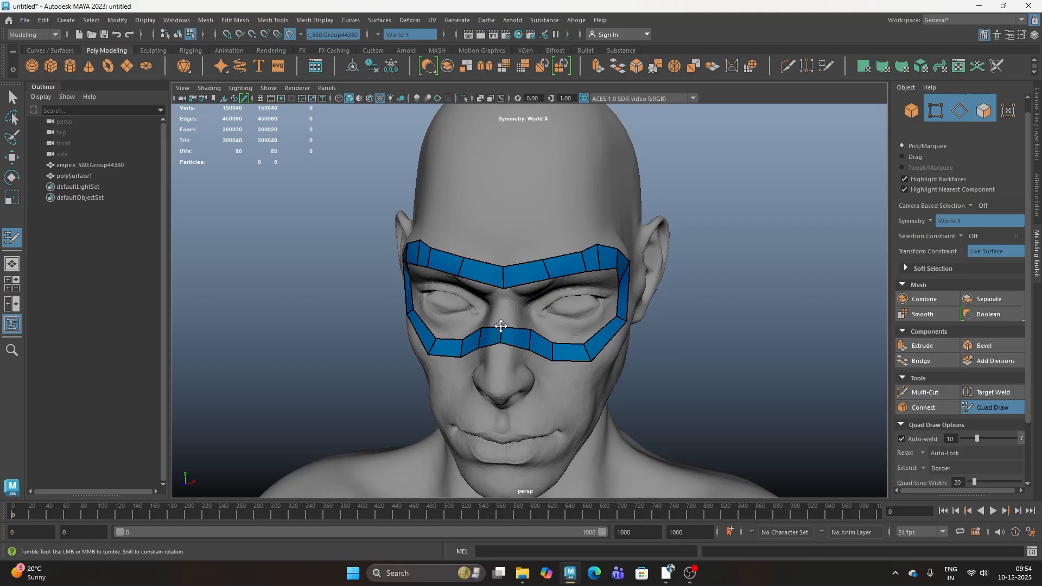
mouse_move(502, 343)
mouse_down()
mouse_move(505, 312)
mouse_move(502, 334)
mouse_move(483, 298)
mouse_up()
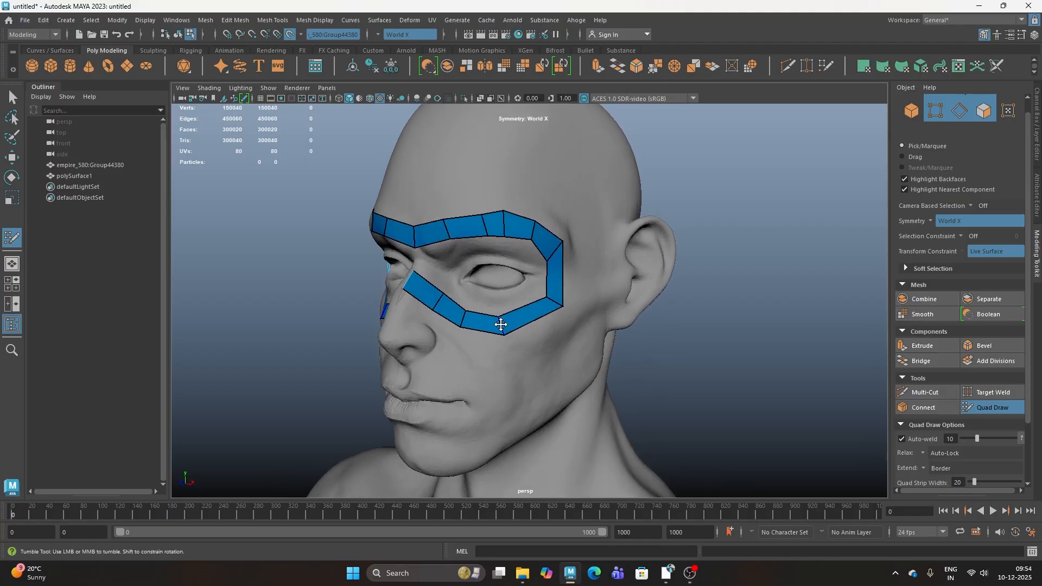
- Insert an edge loop in the strip below the outer eye corner and move the outer corner vertices outward
ctrl+click(527, 313)
drag(559, 259, 567, 292)
key(ctrl+z)
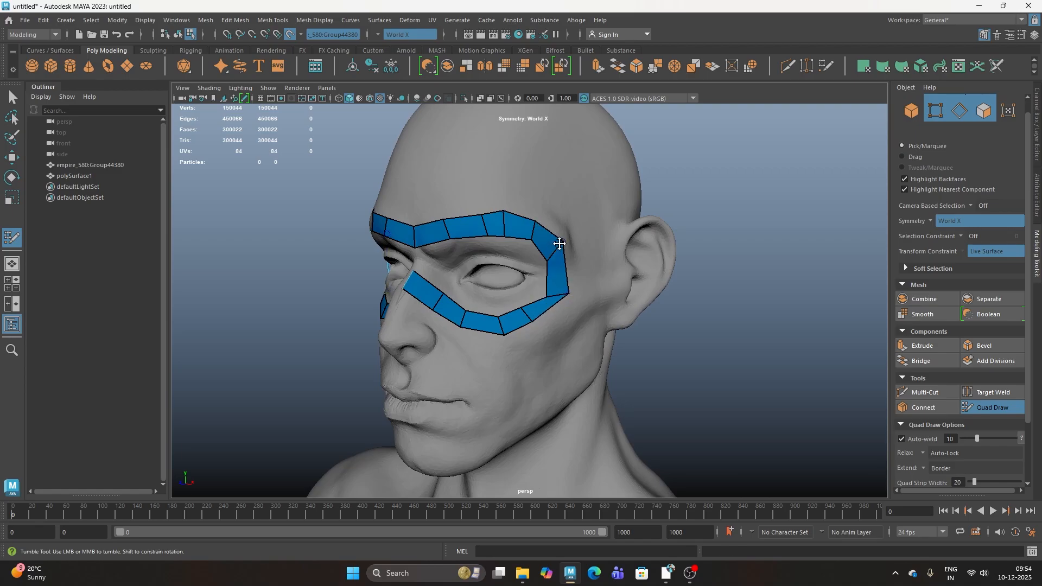
drag(561, 242, 570, 251)
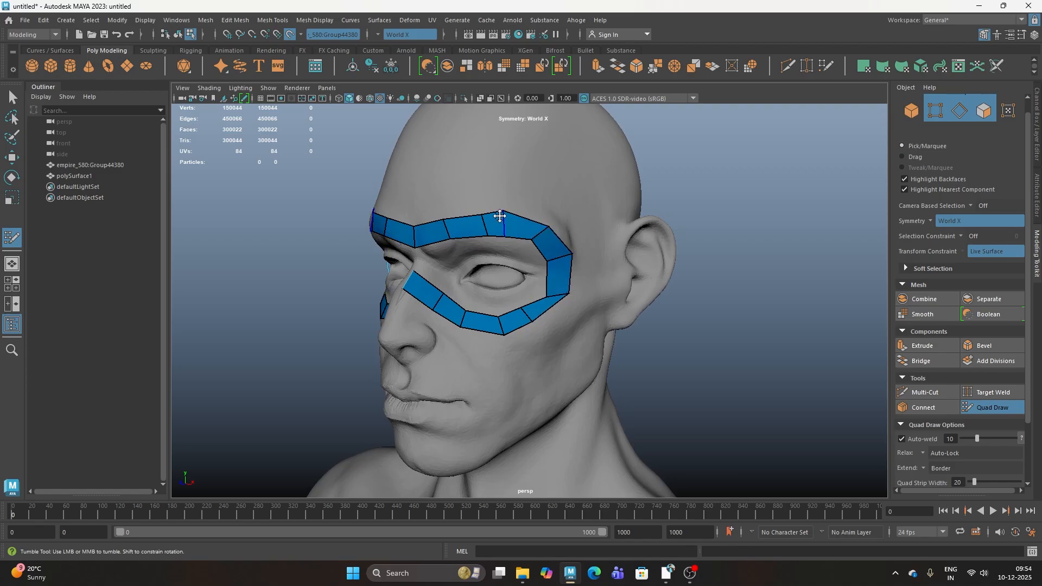
- Insert an edge loop across the brow strip's quad beside the face centerline
alt+drag(510, 221, 601, 333)
alt+drag(564, 252, 475, 305)
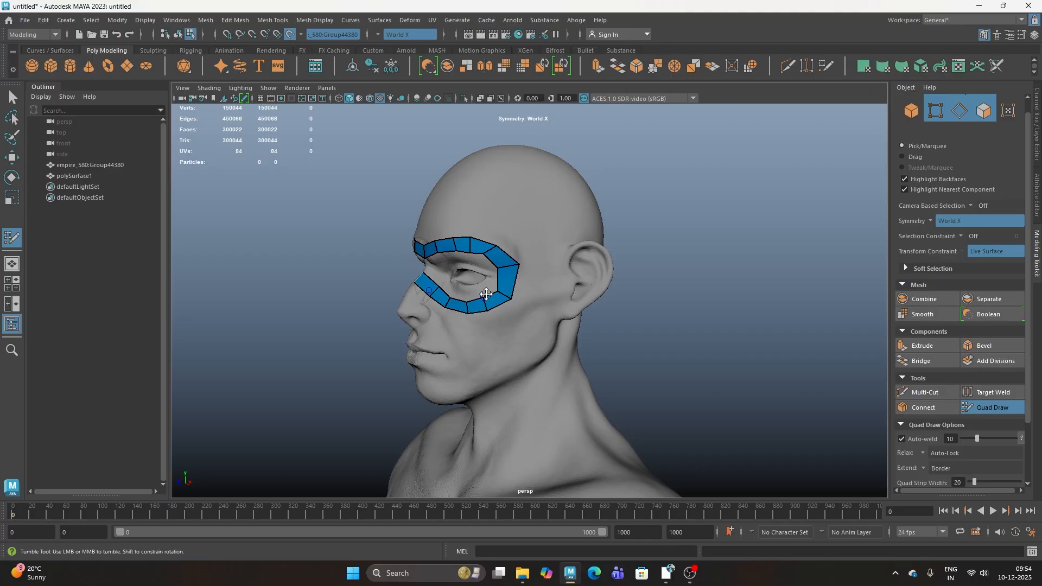
alt+drag(485, 293, 459, 408)
scroll(564, 255, up, 3)
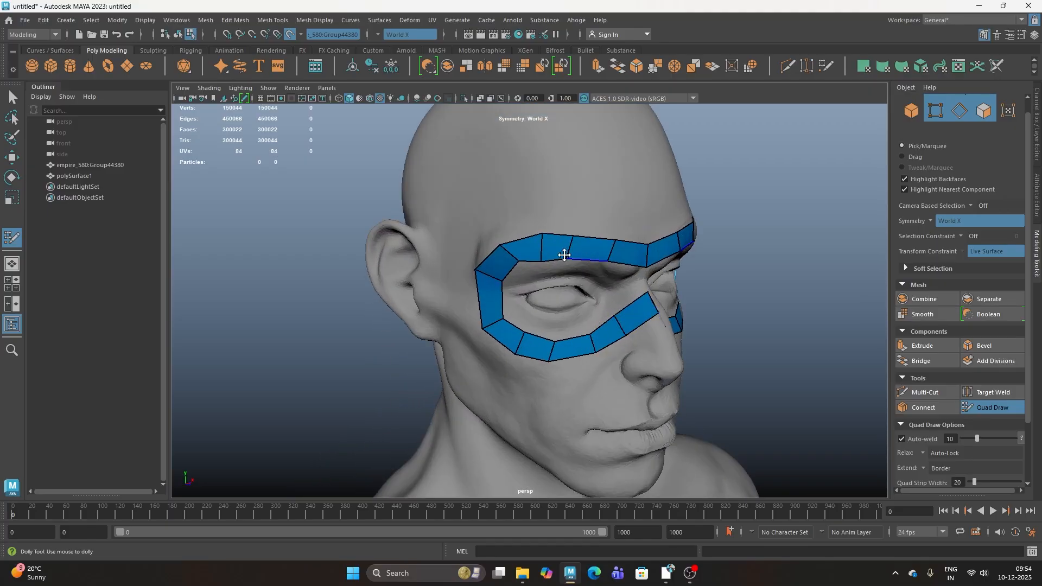
alt+drag(584, 313, 542, 263)
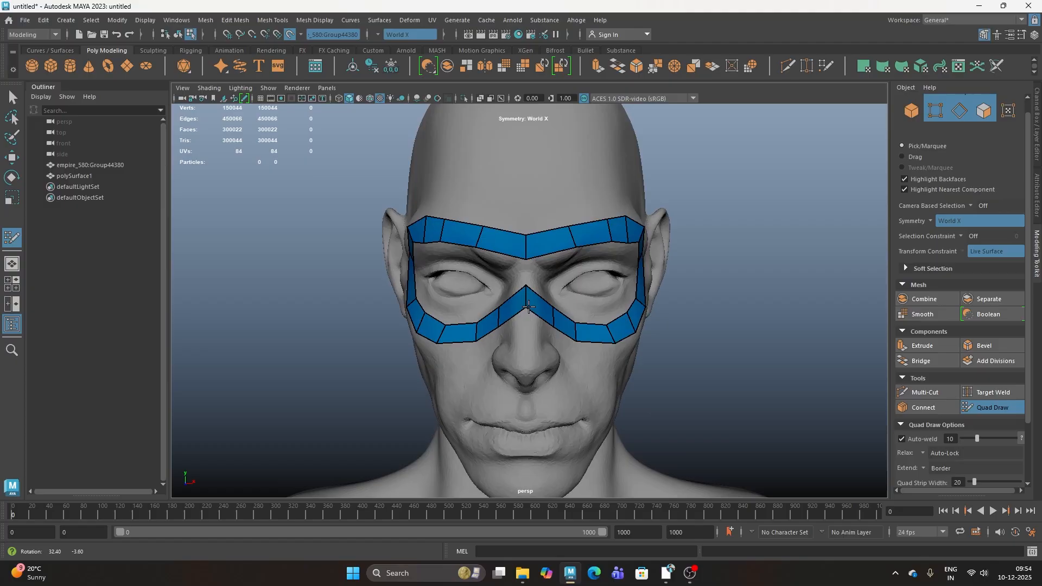
ctrl+click(541, 256)
- Draw a mirrored strip of three quads per side on the upper lip, joined at the centerline
alt+drag(570, 358, 550, 321)
scroll(549, 321, up, 3)
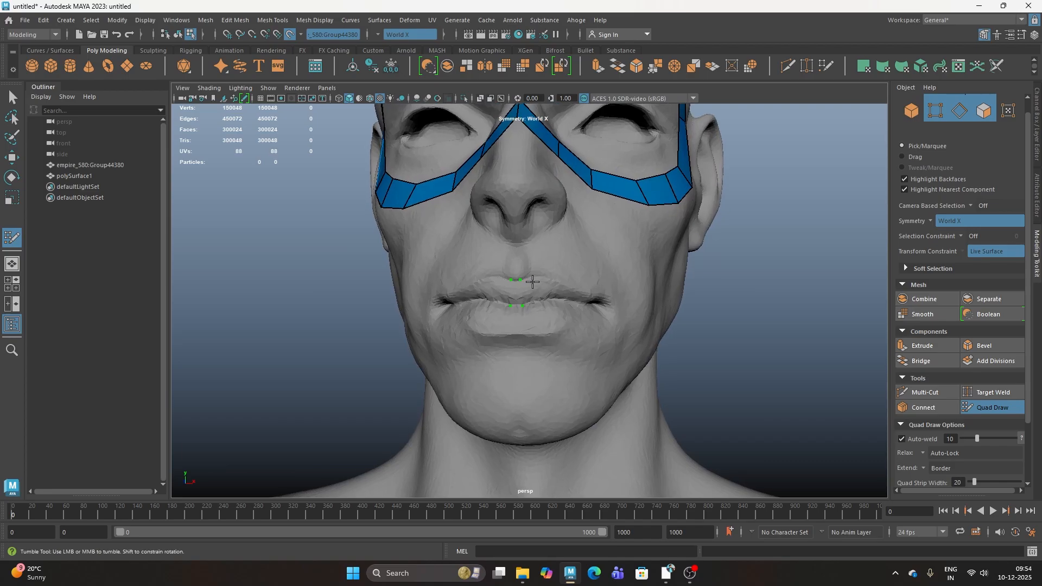
shift+click(539, 303)
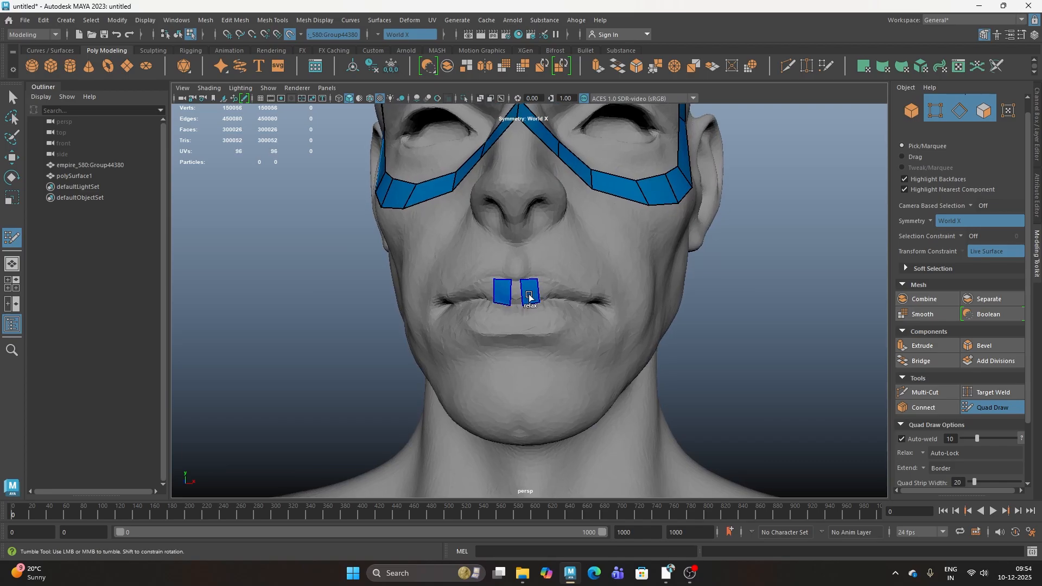
mouse_move(528, 302)
mouse_down()
mouse_move(544, 293)
mouse_move(526, 282)
mouse_up()
shift+click(518, 295)
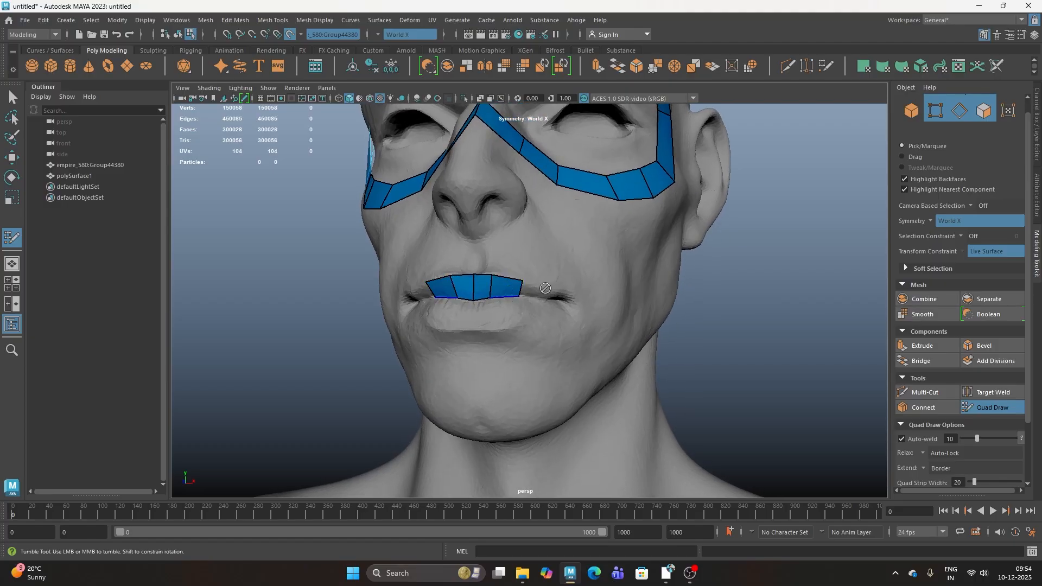
click(540, 301)
shift+click(532, 293)
alt+drag(533, 294, 519, 291)
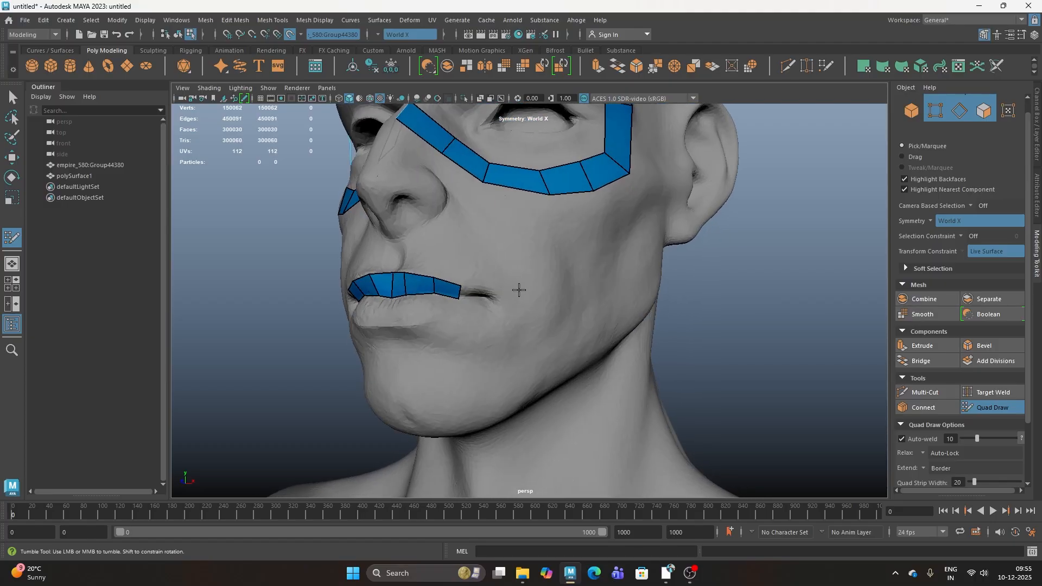
- Add a quad extending the upper lip strip to the mouth corner and move its end vertices into the corner
scroll(456, 308, up, 5)
alt+middle_drag(454, 310, 677, 328)
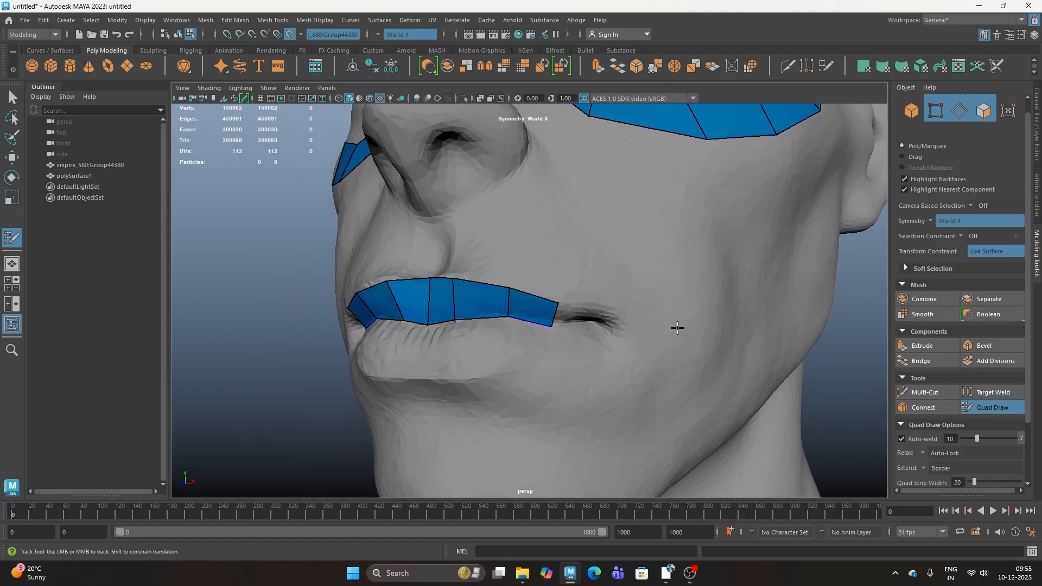
shift+click(575, 320)
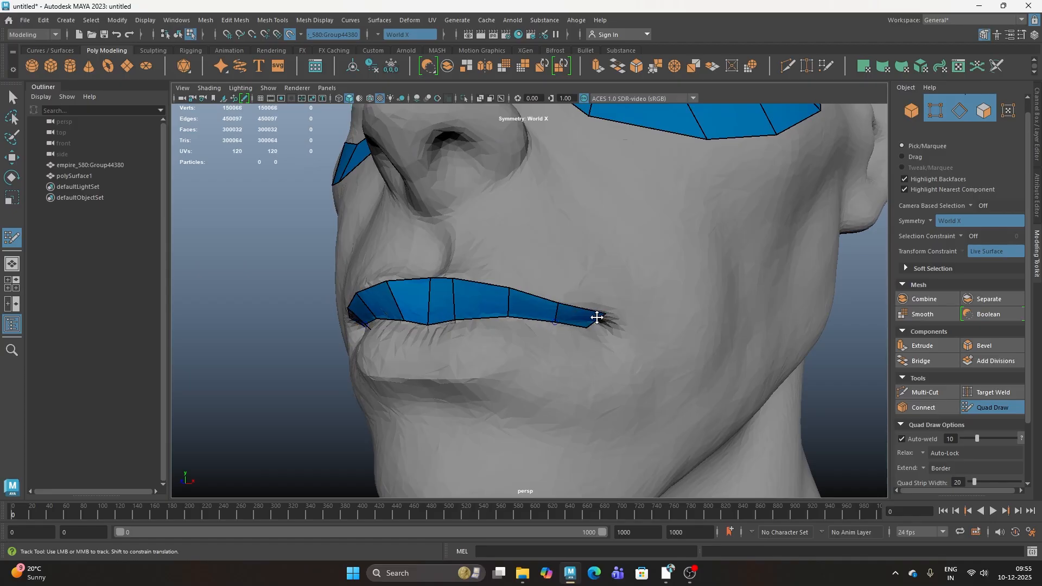
alt+drag(507, 330, 494, 327)
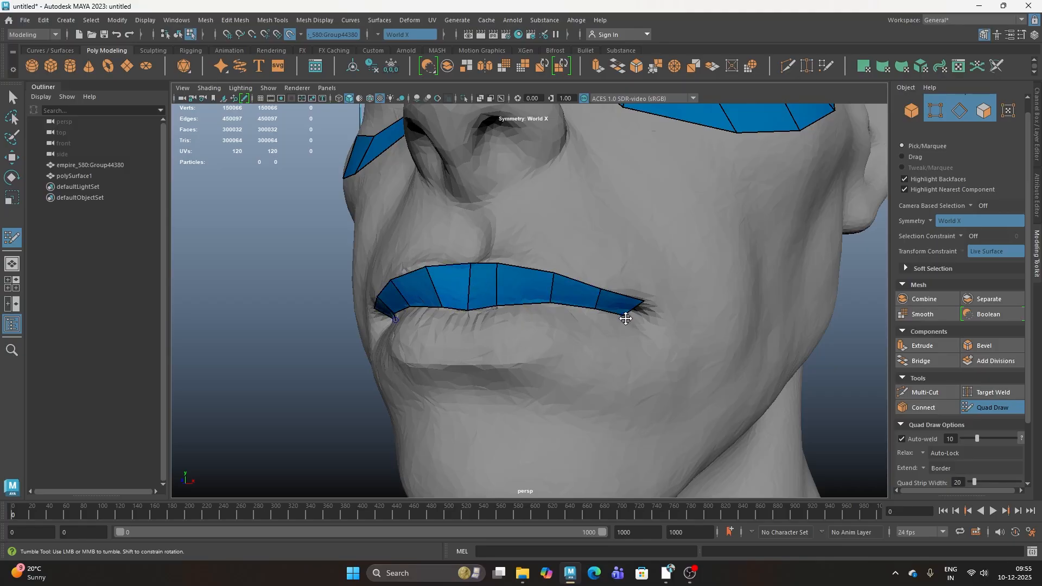
key(ctrl+z)
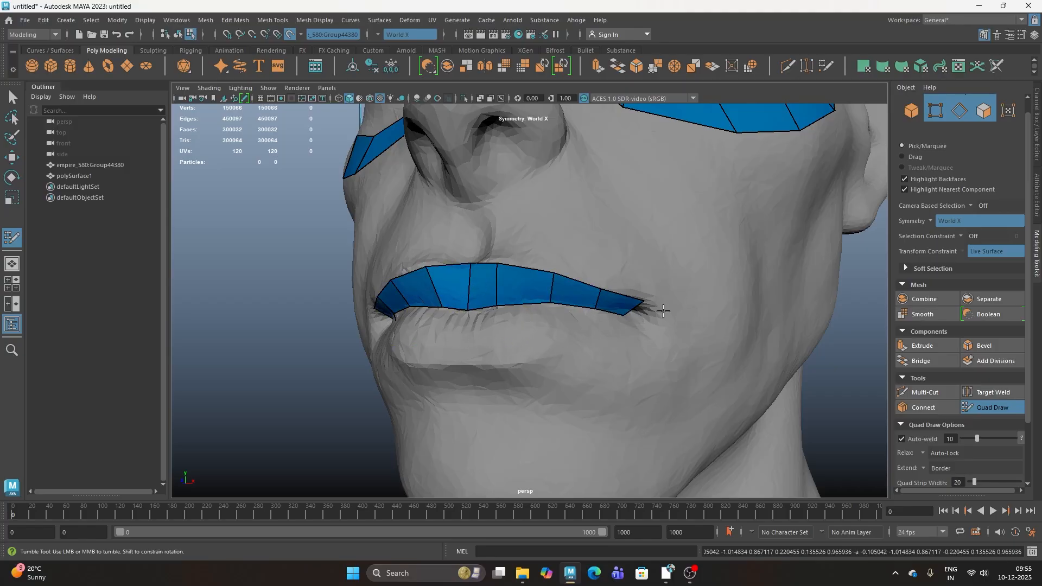
drag(640, 304, 653, 307)
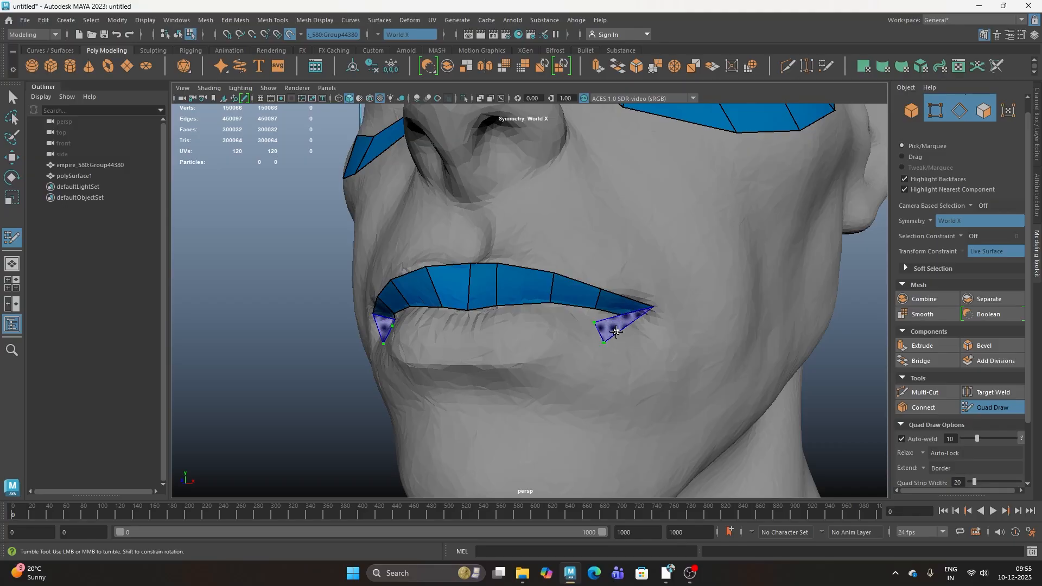
- Draw a mirrored strip of four quads per side along the lower lip, from the mouth corners to the centerline
shift+click(612, 335)
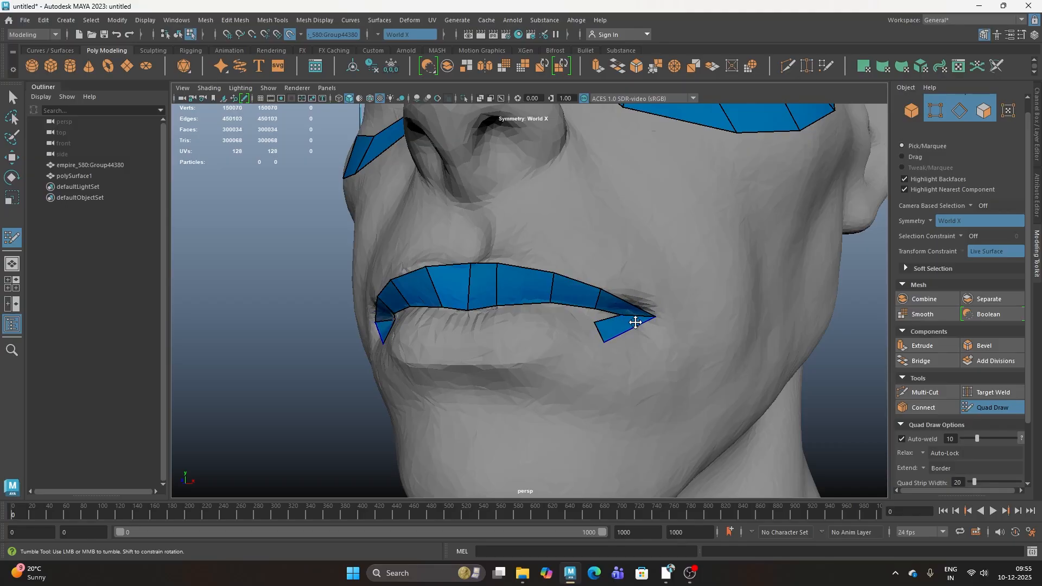
click(555, 356)
shift+click(572, 341)
alt+drag(513, 354, 554, 365)
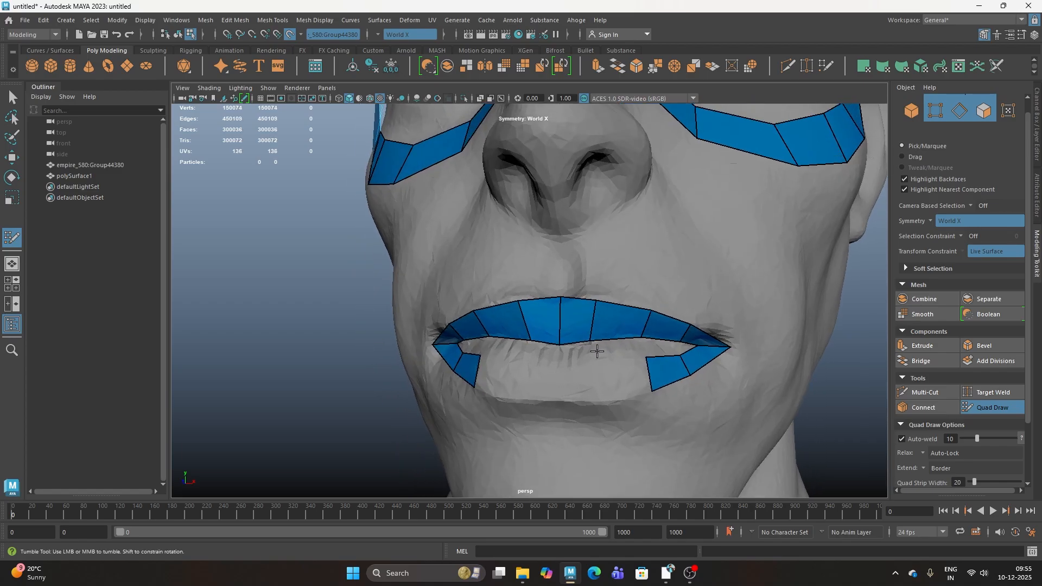
click(594, 401)
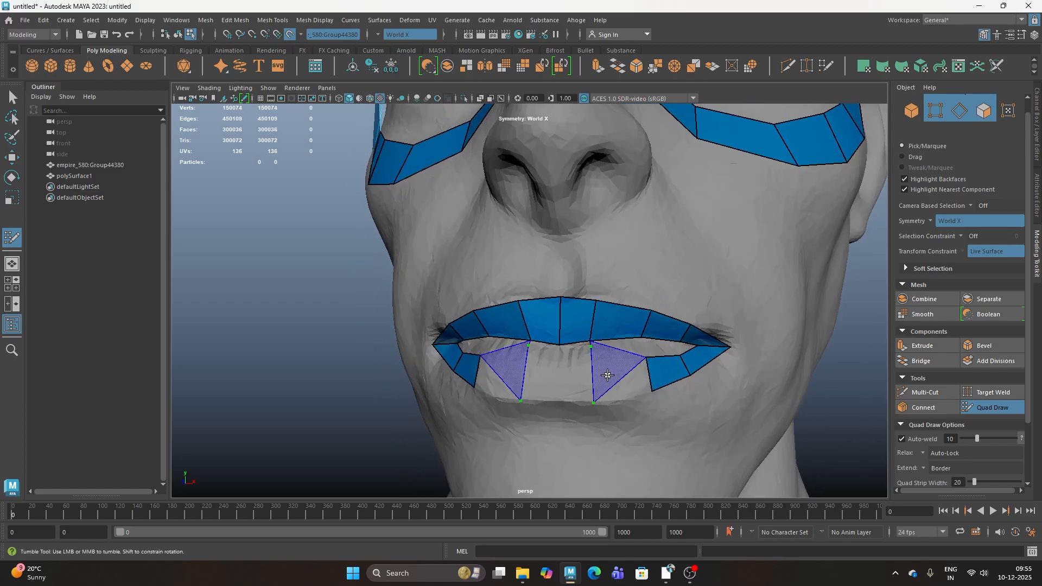
shift+click(614, 380)
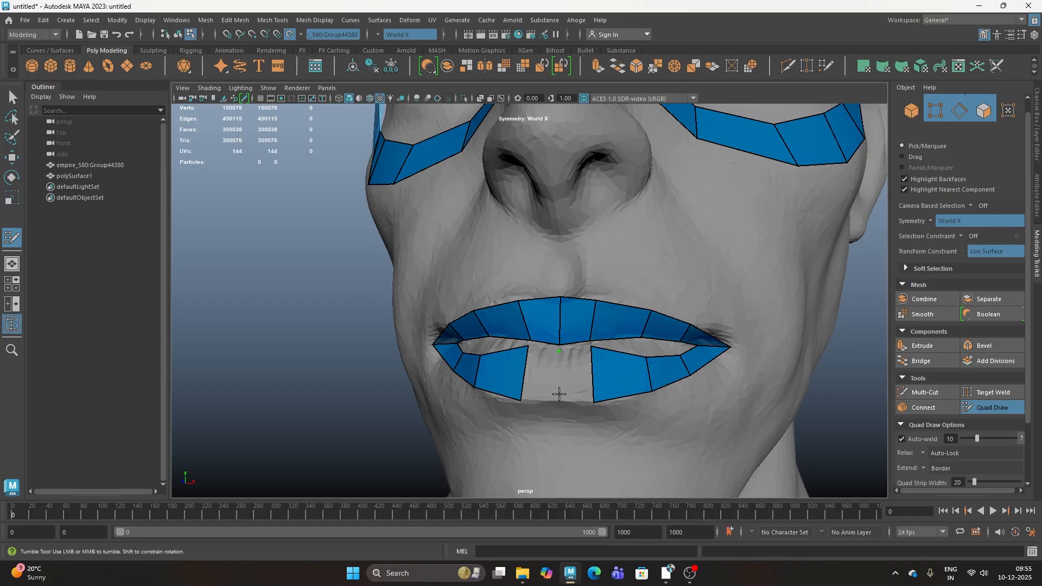
shift+click(564, 372)
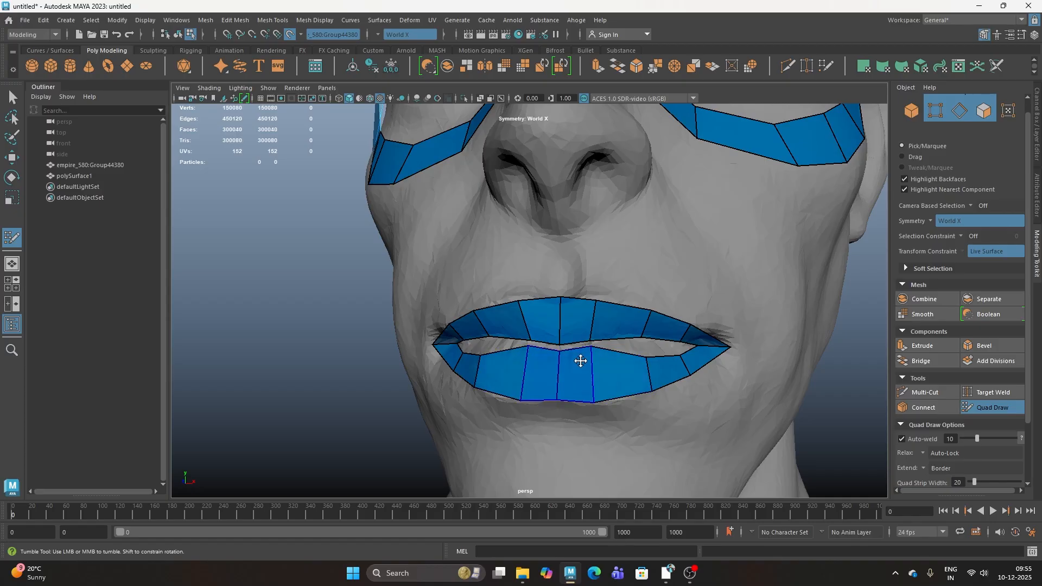
- Fill the gap between the upper and lower lip strips with mirrored quads from the centerline toward the mouth corners
alt+drag(579, 360, 638, 372)
alt+drag(570, 392, 582, 389)
scroll(592, 393, up, 3)
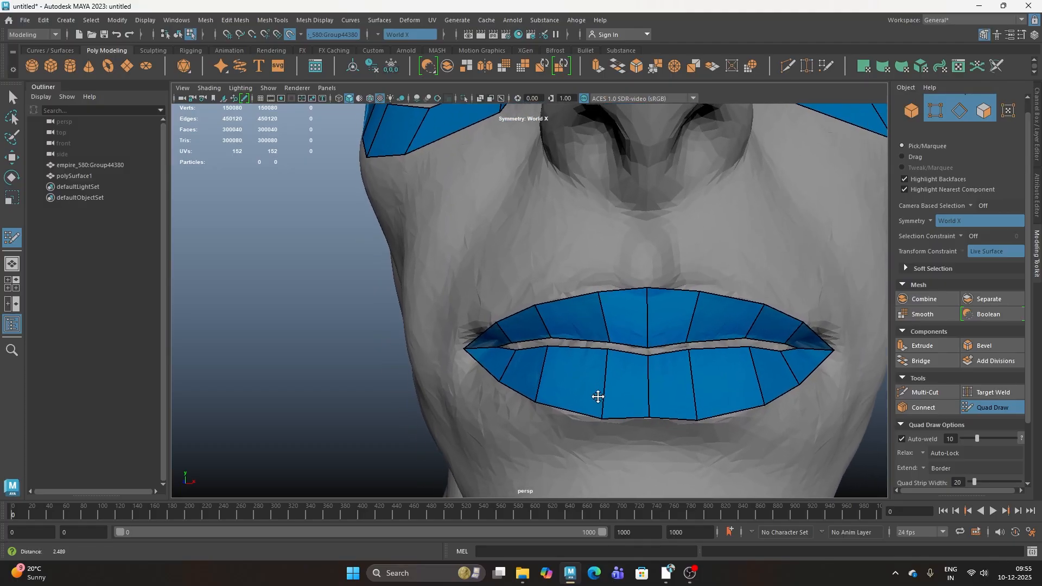
scroll(674, 351, up, 2)
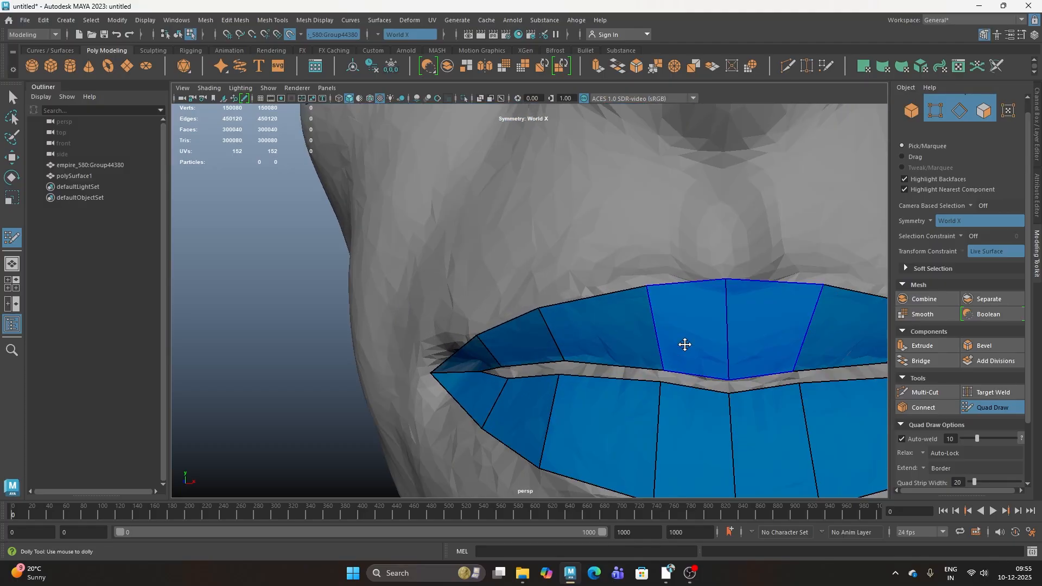
shift+click(693, 383)
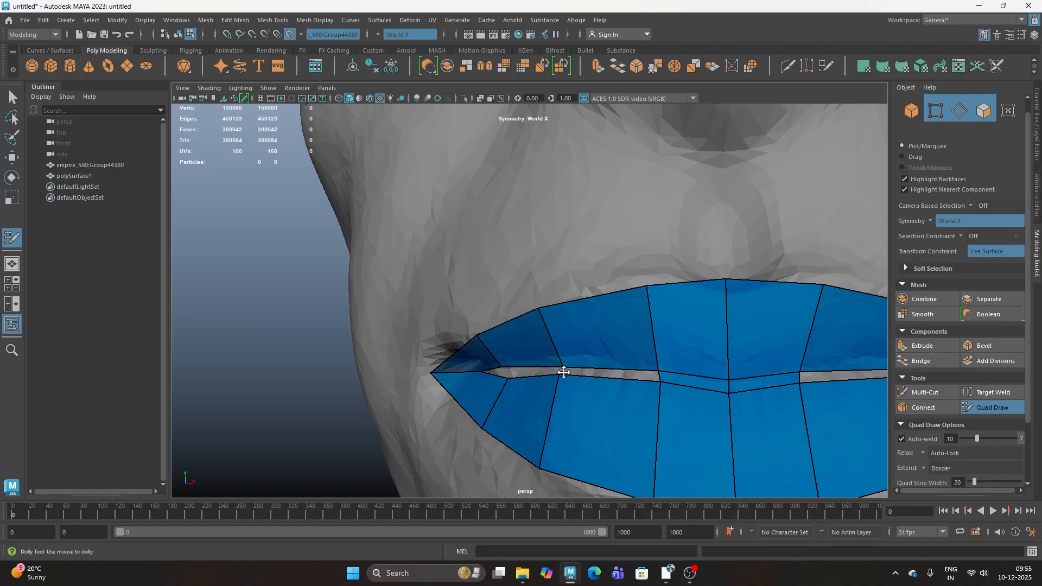
scroll(612, 391, up, 3)
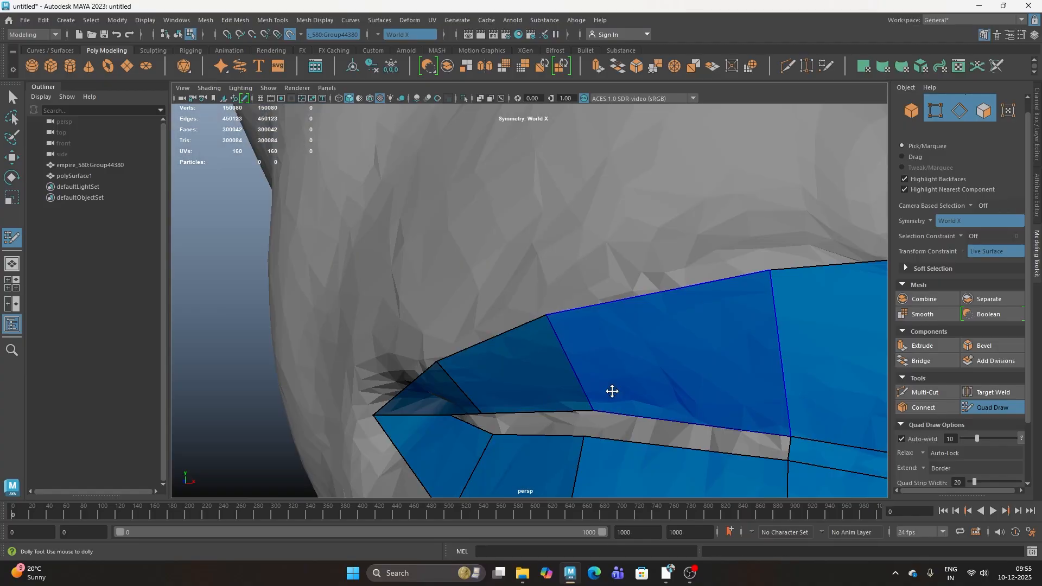
shift+click(636, 429)
shift+click(557, 421)
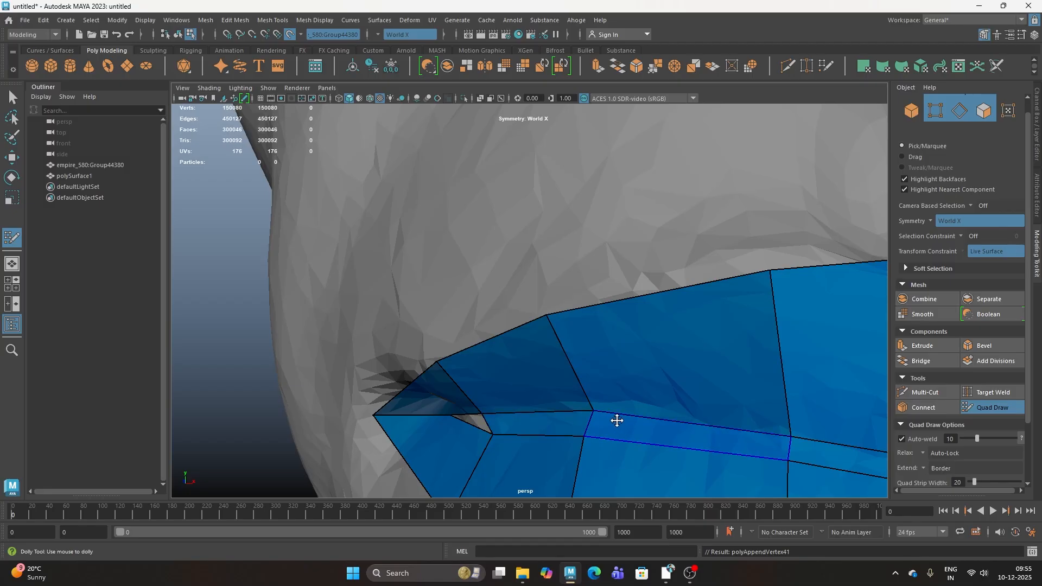
- Insert an edge loop lengthwise through the quads between the lips and fill the remaining hole near each mouth corner
scroll(624, 422, down, 5)
scroll(548, 356, up, 5)
alt+drag(546, 363, 612, 363)
alt+middle_drag(612, 363, 586, 364)
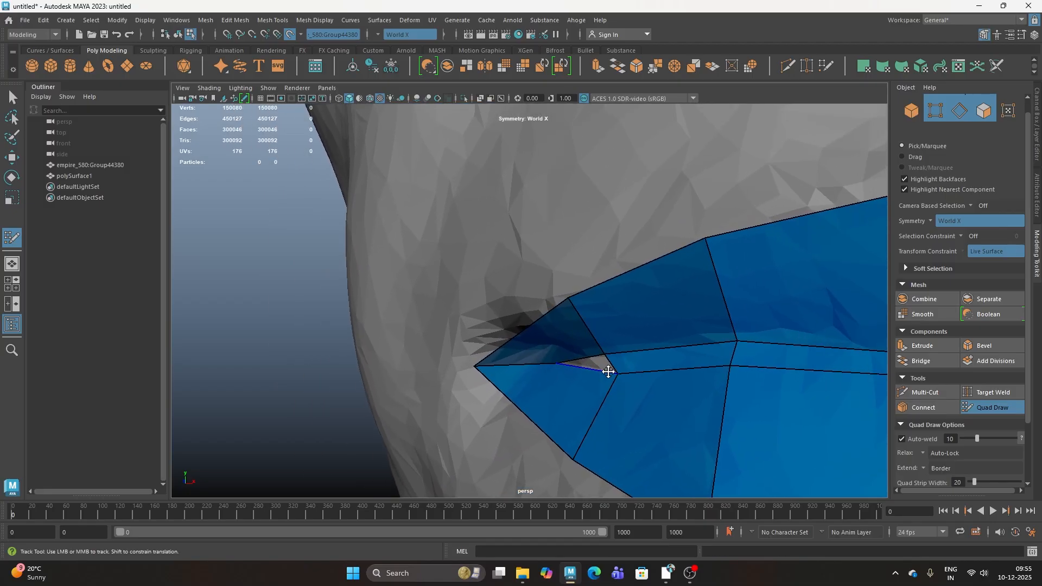
ctrl+click(615, 363)
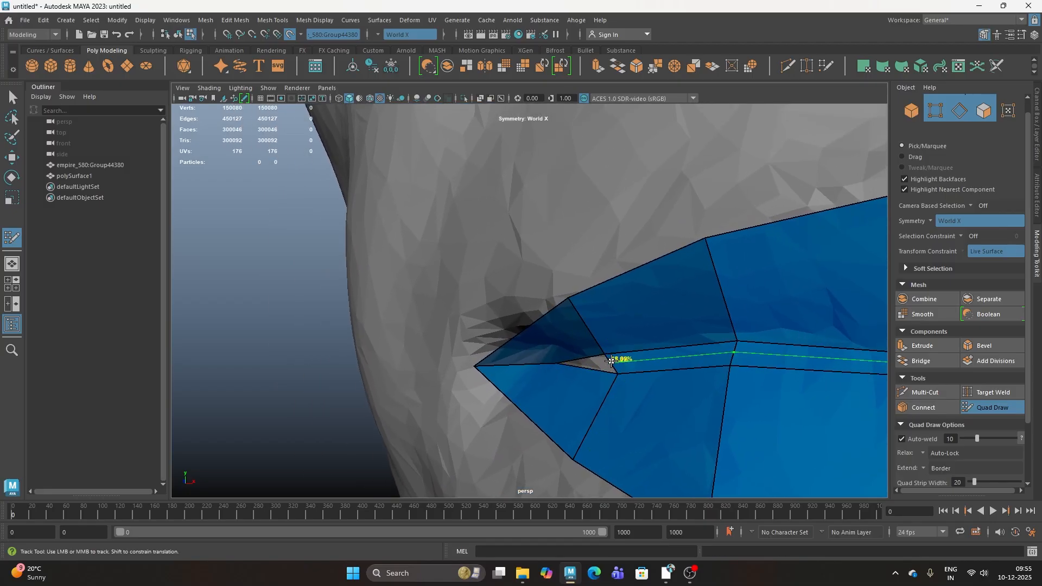
shift+click(596, 363)
scroll(600, 365, down, 6)
alt+drag(615, 368, 648, 382)
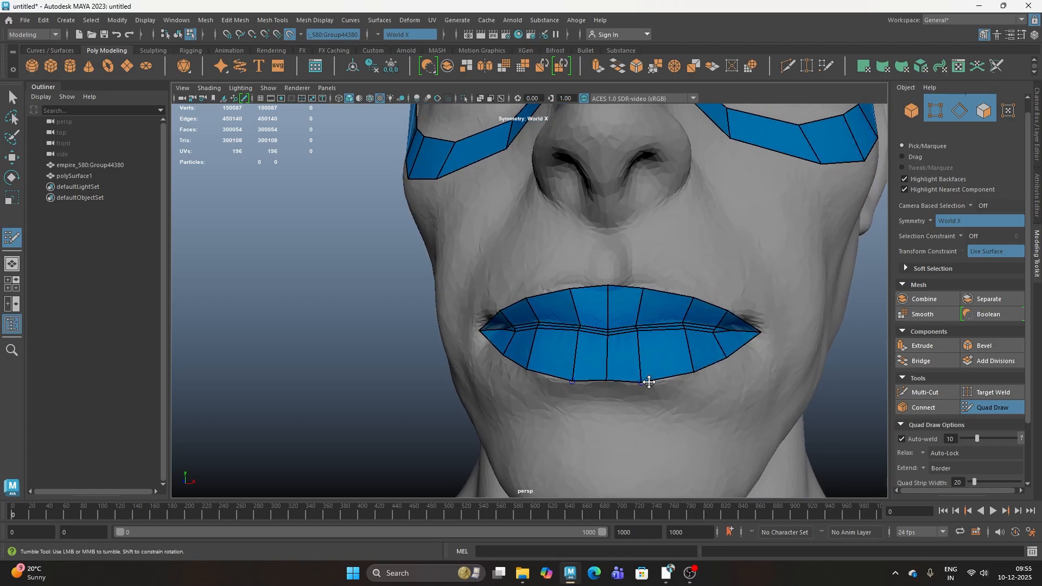
- Isolate the retopology mesh and preview it smoothed to examine the eye ring and lips
key(w)
right_drag(686, 328, 859, 220)
scroll(689, 346, down, 9)
key(ctrl+1)
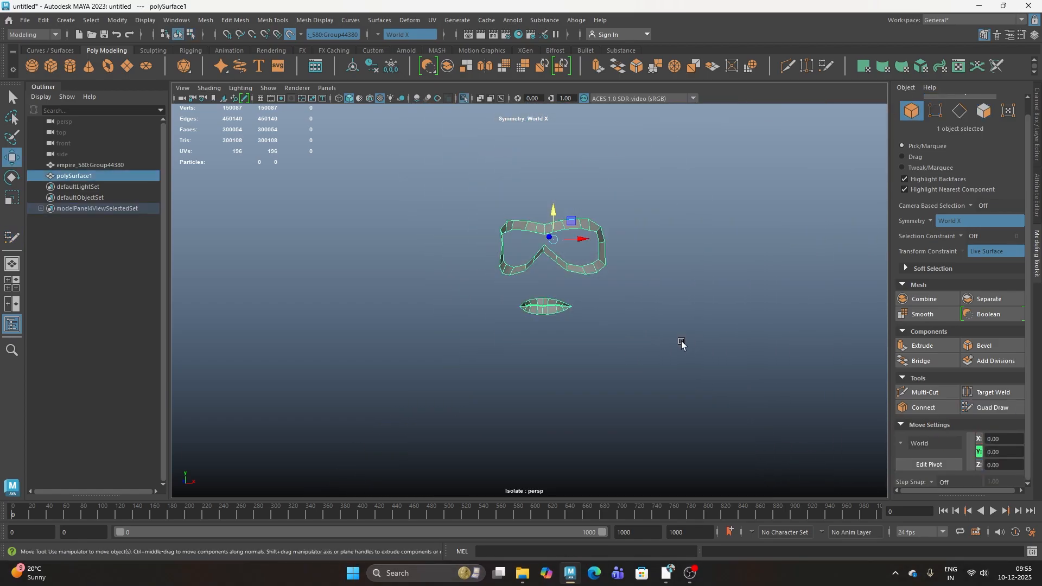
scroll(566, 275, up, 2)
alt+drag(565, 276, 633, 372)
key(3)
click(607, 375)
scroll(584, 382, up, 6)
click(625, 351)
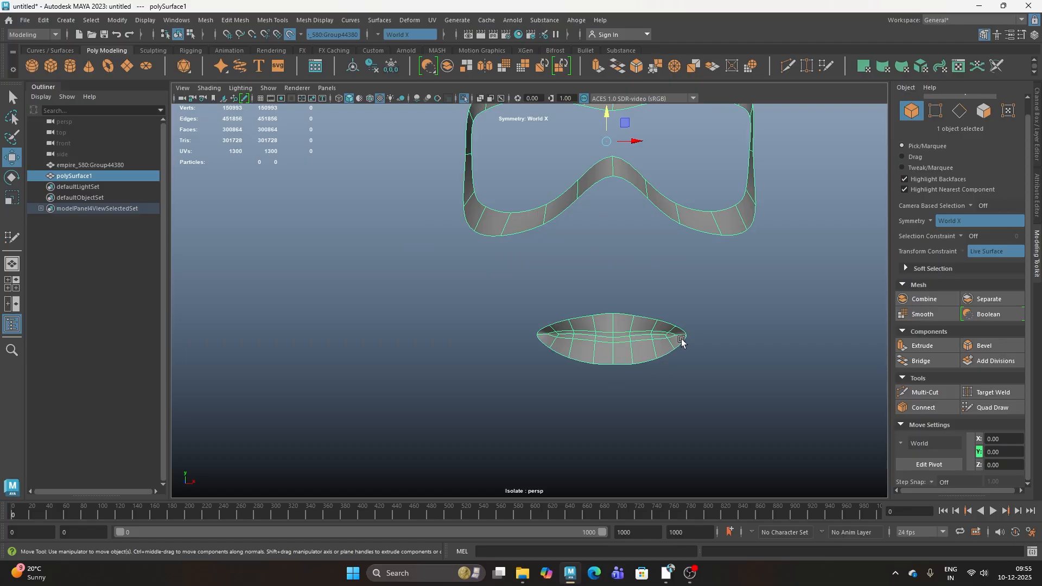
- Select the face loop around the lips and the one around the eyes to examine the topology flow
right_drag(717, 250, 717, 282)
click(626, 325)
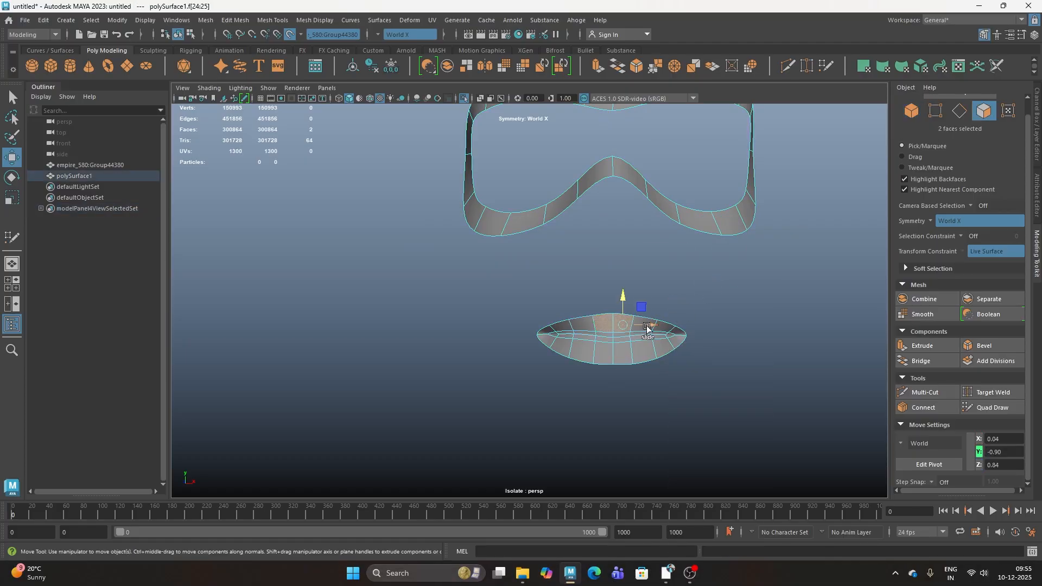
scroll(601, 327, up, 2)
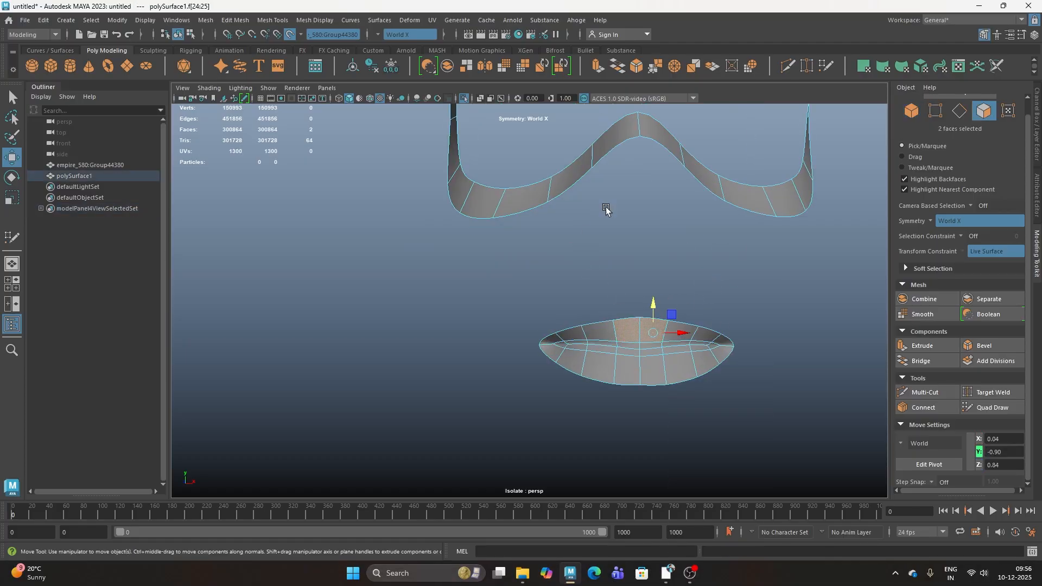
click(655, 389)
double_click(682, 374)
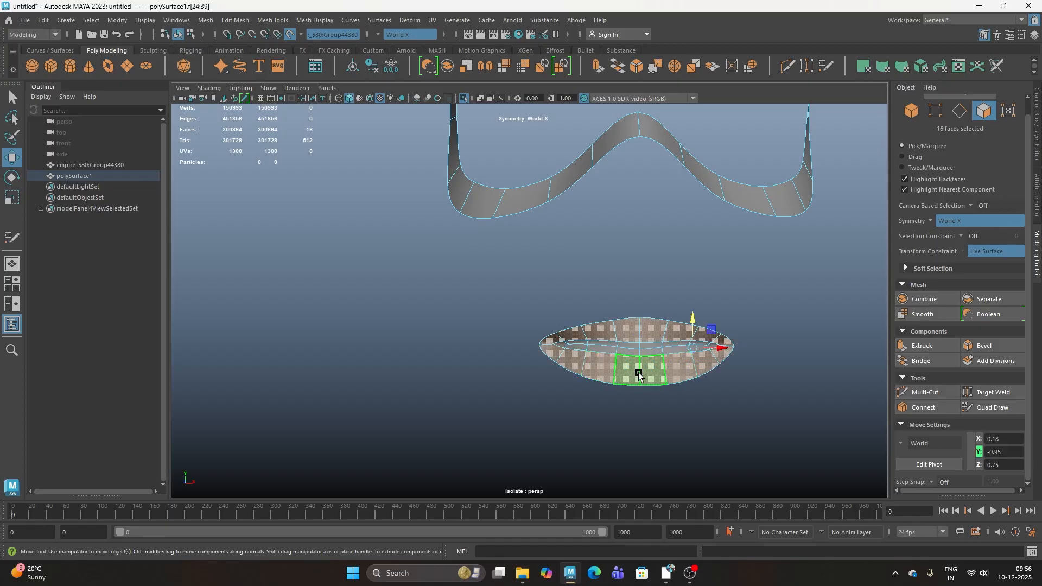
alt+drag(667, 286, 654, 298)
click(735, 233)
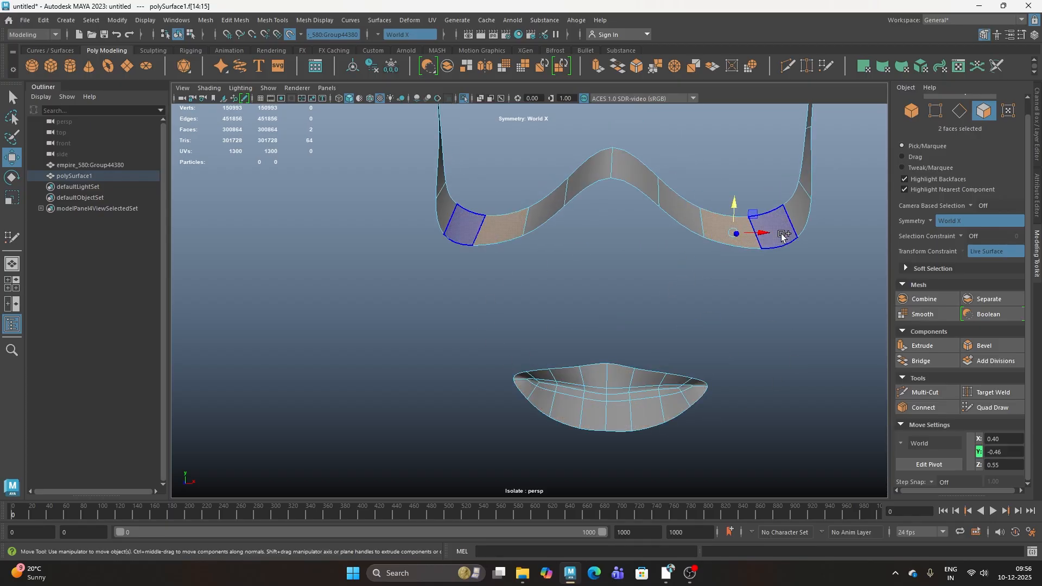
shift+double_click(782, 235)
alt+right_drag(738, 226, 491, 288)
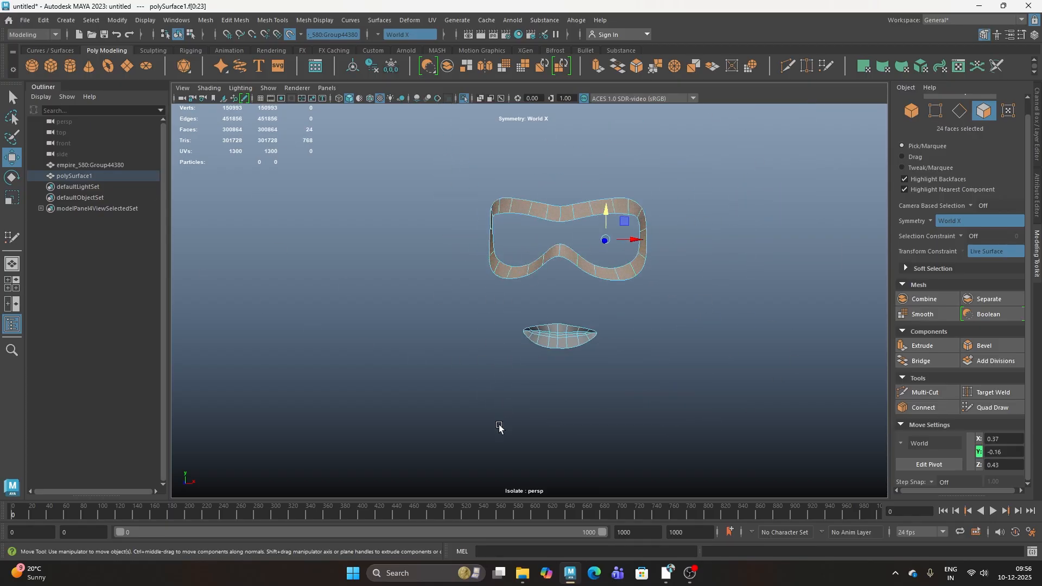
- Show the sculpted head again, resume Quad Draw, and move the upper, lower and end lip vertices outward around the mouth corner
key(ctrl+1)
mouse_move(530, 425)
alt+right_down()
mouse_move(536, 390)
mouse_move(606, 404)
alt+right_up()
click(990, 411)
mouse_move(606, 403)
alt+mouse_down()
mouse_move(625, 392)
mouse_move(604, 389)
alt+mouse_up()
alt+right_drag(535, 315, 631, 337)
alt+middle_drag(631, 336, 610, 357)
alt+middle_drag(764, 349, 614, 355)
alt+right_drag(613, 356, 669, 369)
alt+drag(669, 369, 630, 334)
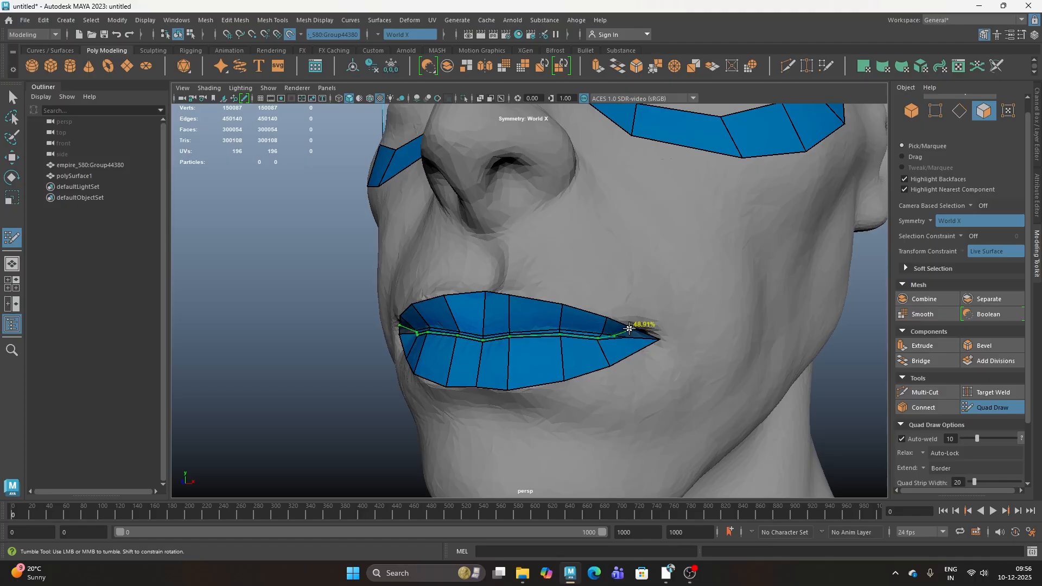
mouse_move(621, 328)
mouse_down()
mouse_move(610, 322)
mouse_move(631, 324)
mouse_up()
drag(608, 362, 625, 368)
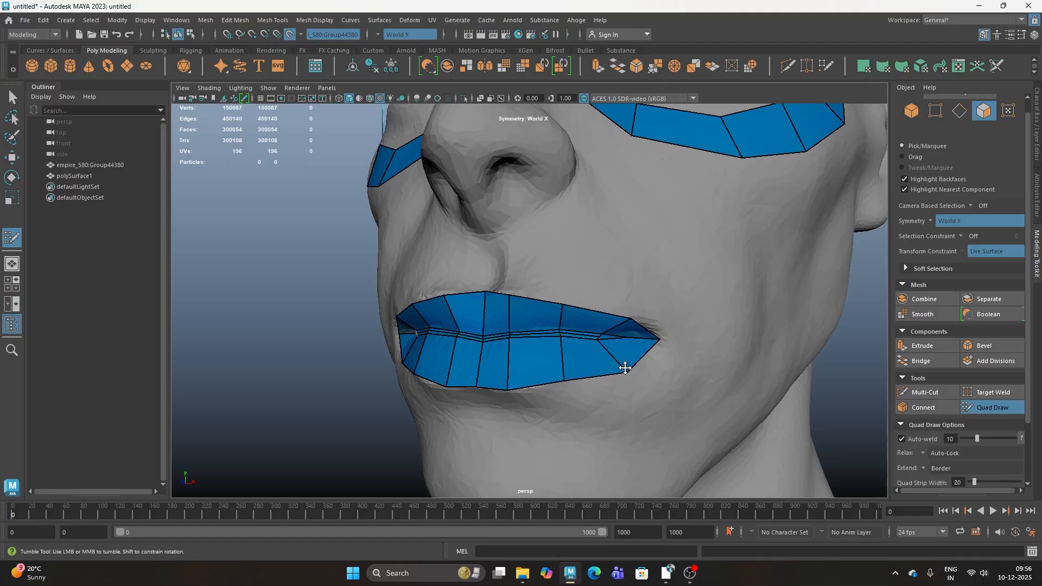
drag(659, 337, 660, 335)
- Try extending the lip mesh's outer border above the upper lip, and undo the extension
alt+drag(549, 363, 625, 355)
scroll(624, 357, down, 4)
ctrl+drag(626, 304, 632, 284)
key(ctrl+z)
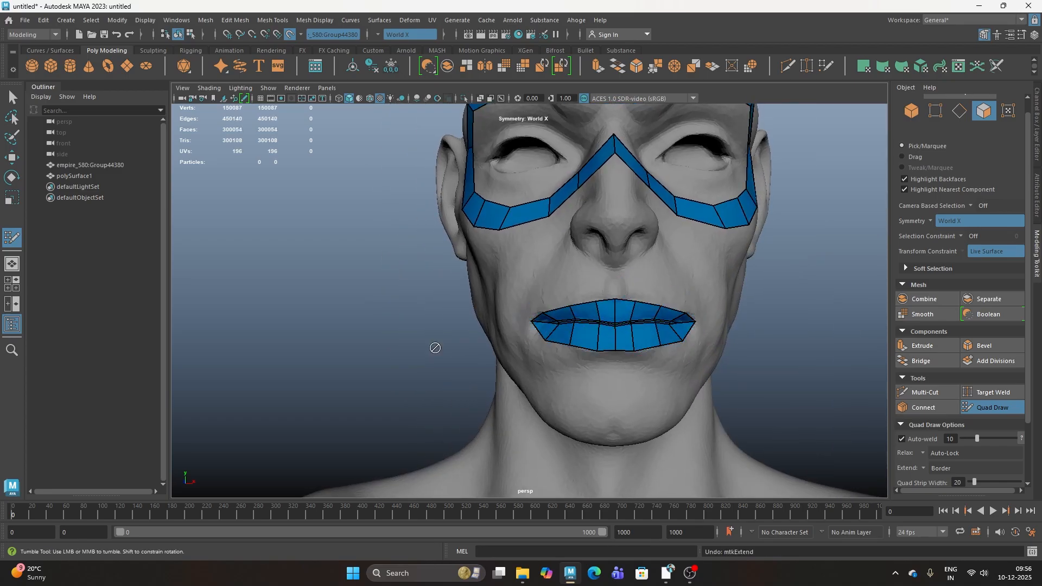
alt+drag(509, 363, 512, 367)
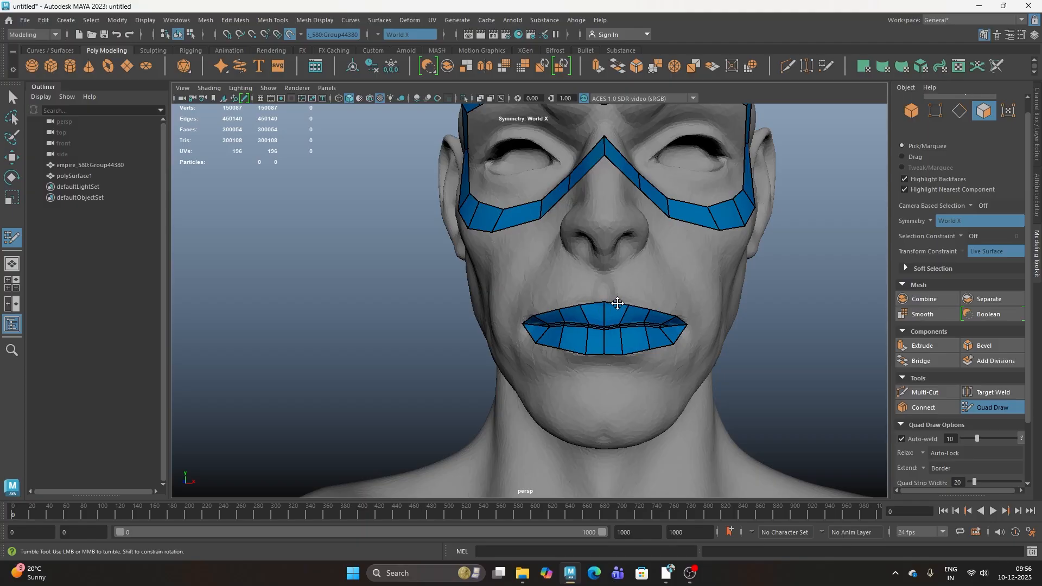
key(ctrl+z)
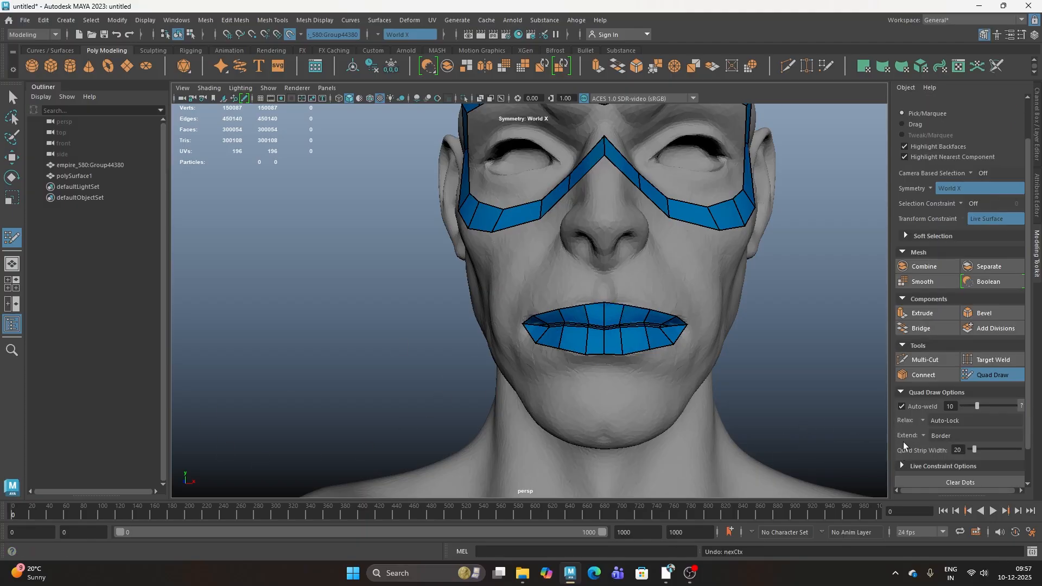
- Set the Quad Draw Extend mode to Edge, try extruding a single upper-lip border edge, and undo it
click(925, 435)
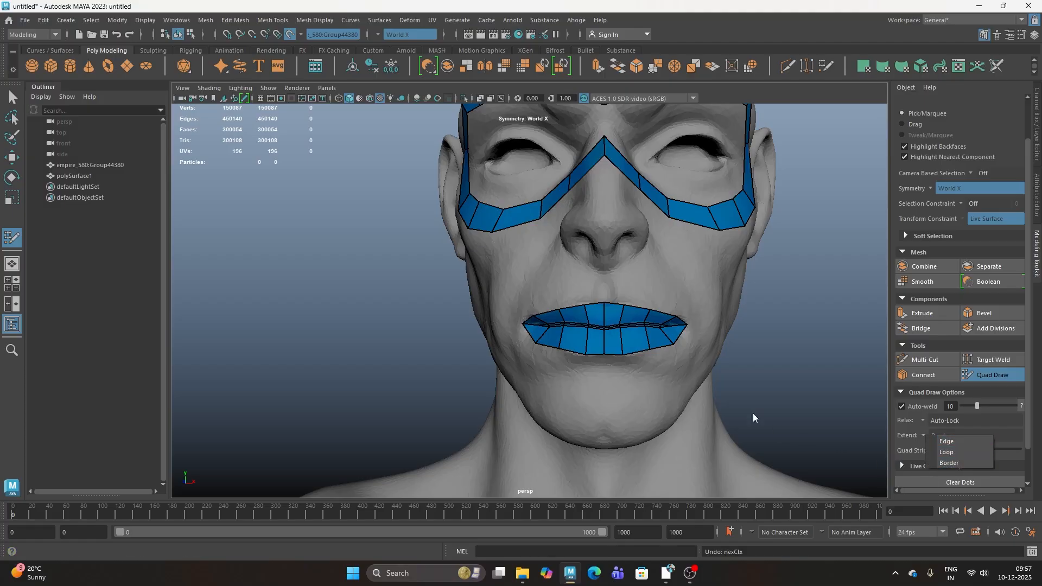
click(947, 442)
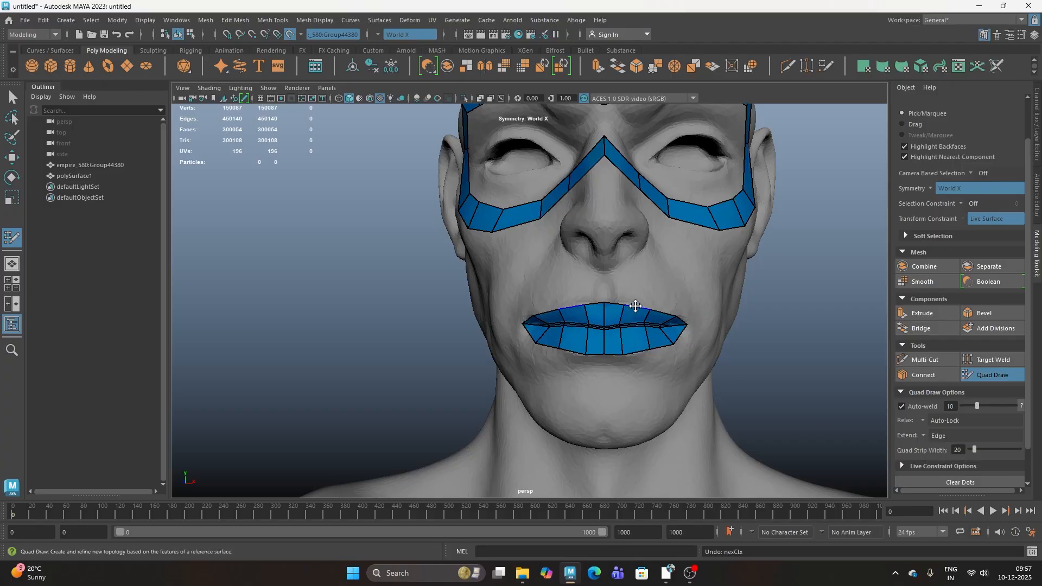
key(Tab)
mouse_move(636, 306)
mouse_down()
mouse_move(642, 284)
mouse_move(640, 293)
mouse_up()
key(ctrl+z)
key(Tab)
key(ctrl+z)
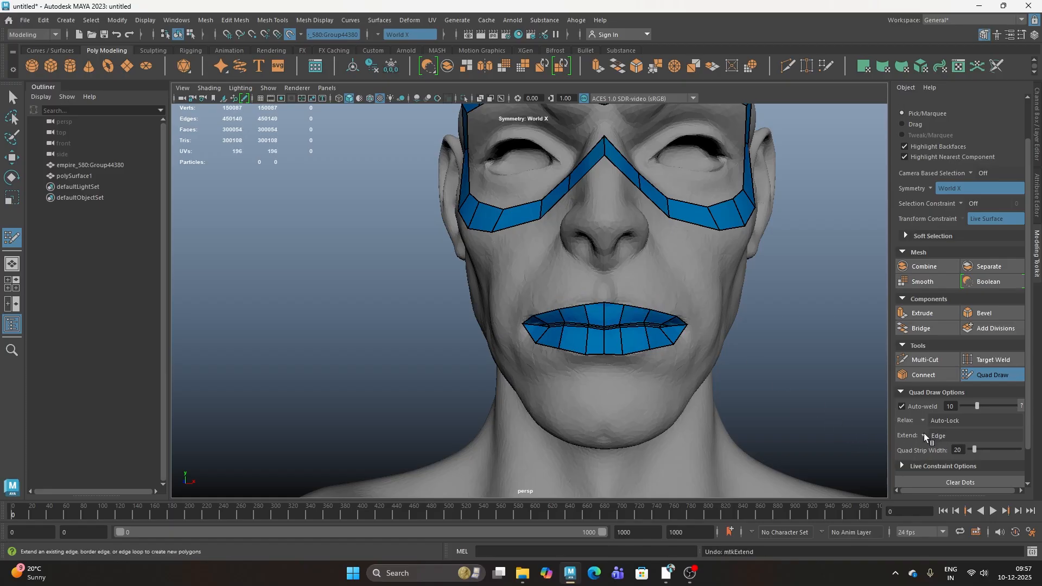
- Set the Quad Draw Extend mode to Loop, try extruding from the upper-lip edge, and undo it
click(924, 434)
click(939, 446)
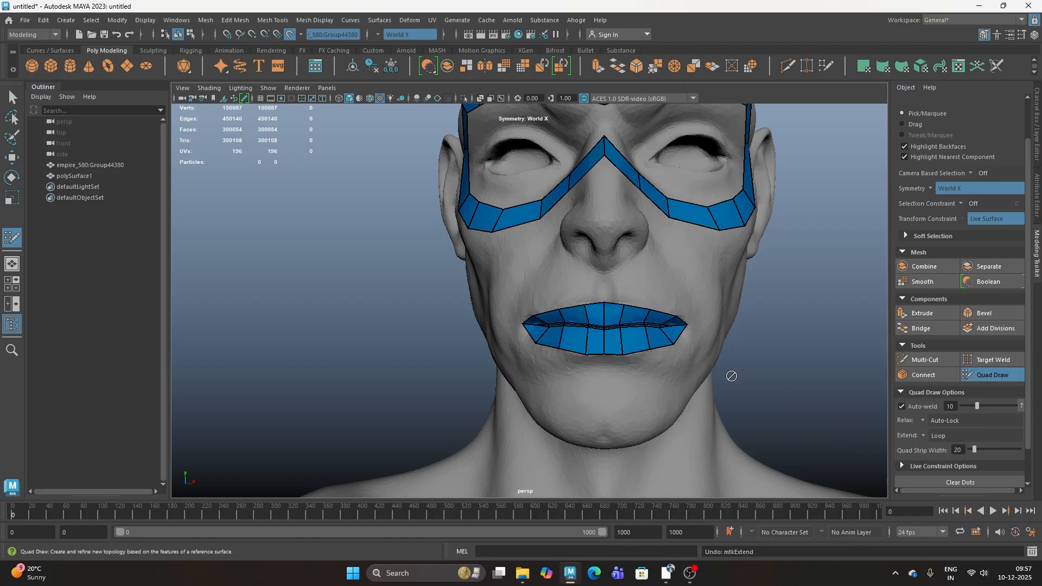
key(Tab)
drag(633, 307, 639, 288)
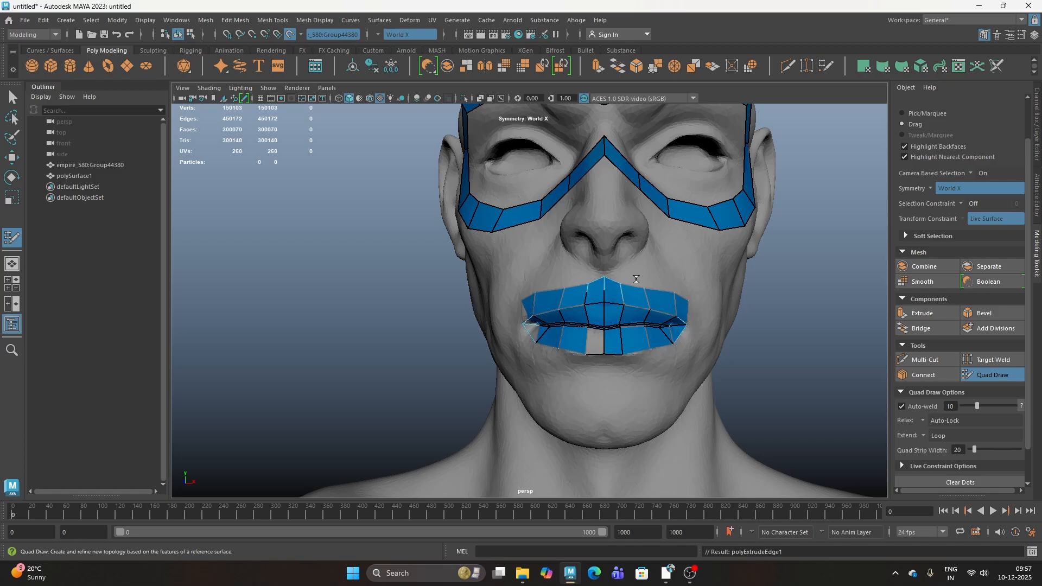
key(ctrl+z)
- Try extruding edges of the eye ring inward in Loop mode, and undo the extrusions
alt+right_drag(690, 205, 680, 212)
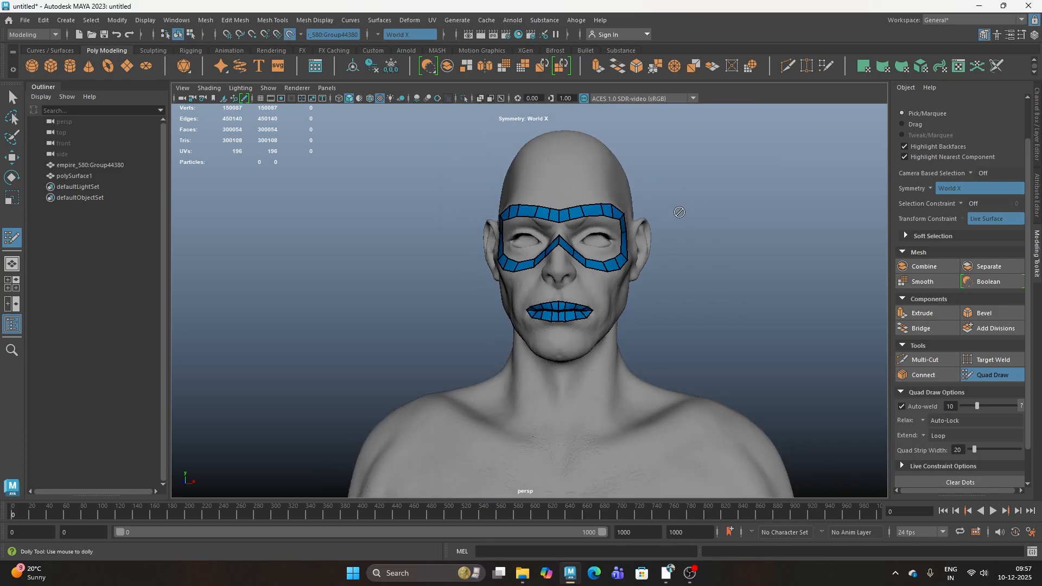
key(Tab)
drag(597, 261, 600, 256)
key(ctrl+z)
key(Tab)
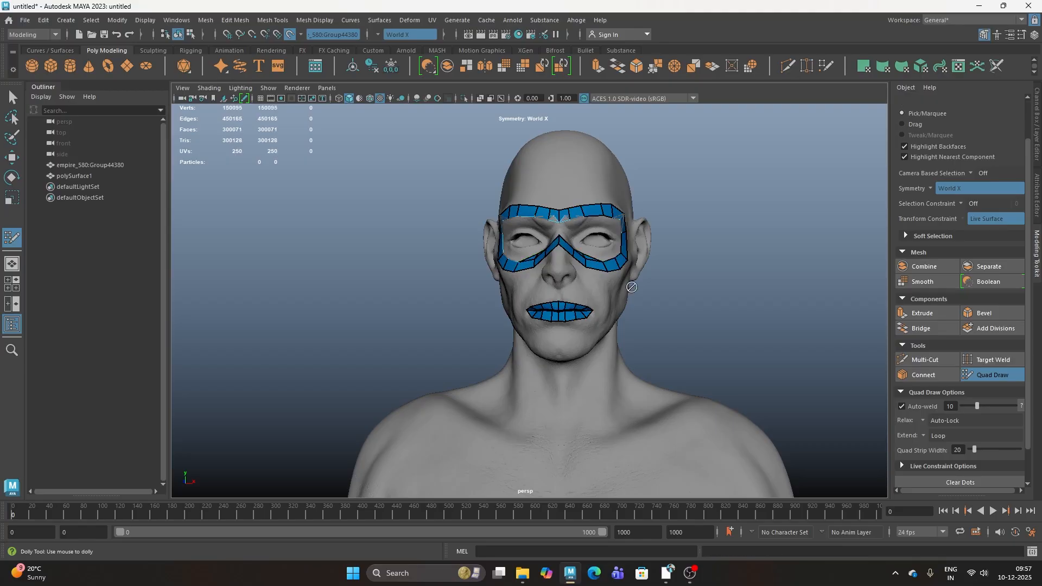
key(ctrl+z)
- Set the Quad Draw Extend mode to Border, try extruding the lip mesh's whole outline, and undo it
click(924, 435)
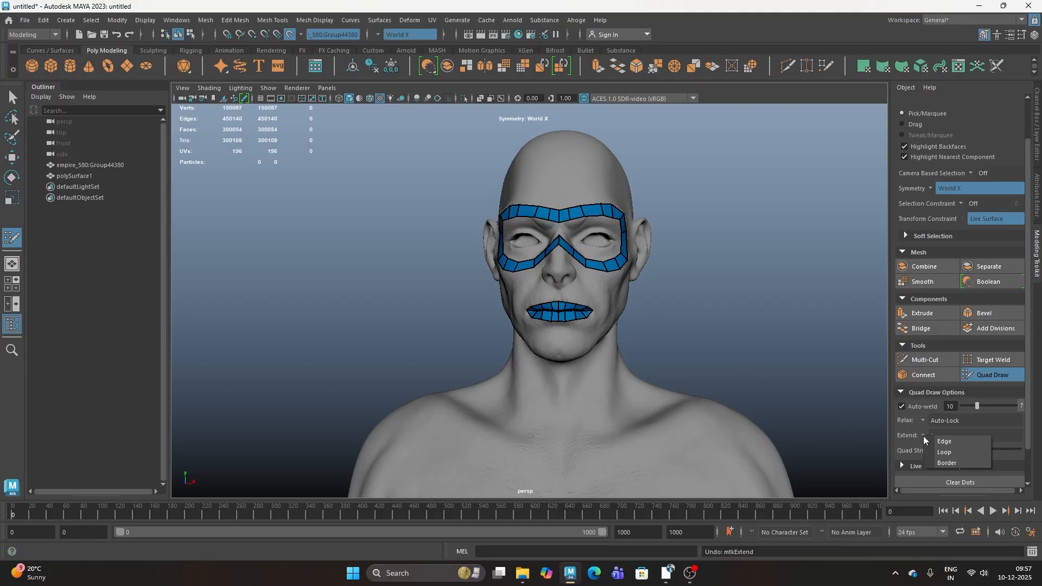
click(941, 465)
alt+right_drag(495, 284, 617, 297)
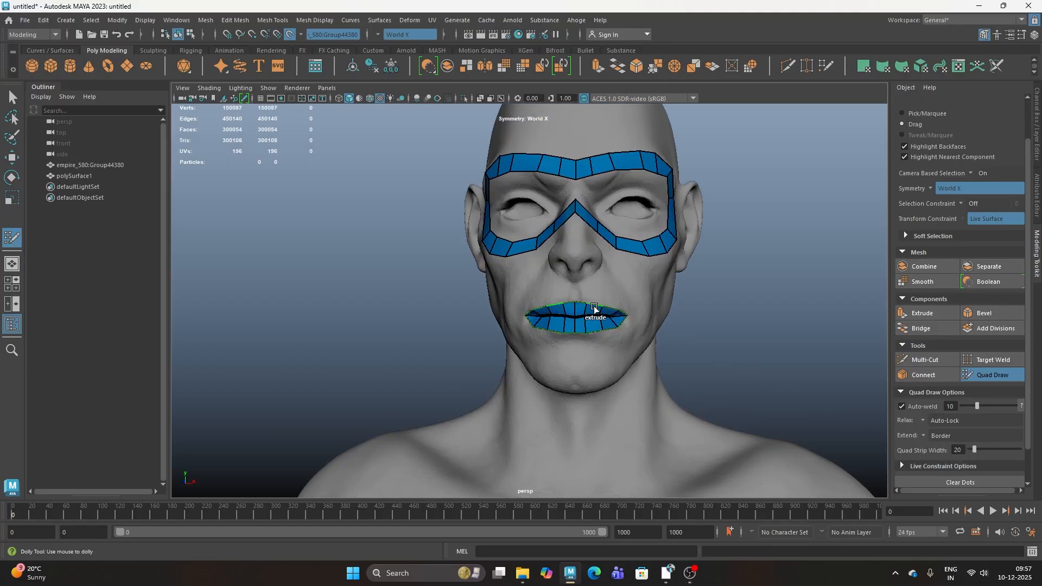
key(Tab)
drag(594, 303, 602, 287)
key(ctrl+z)
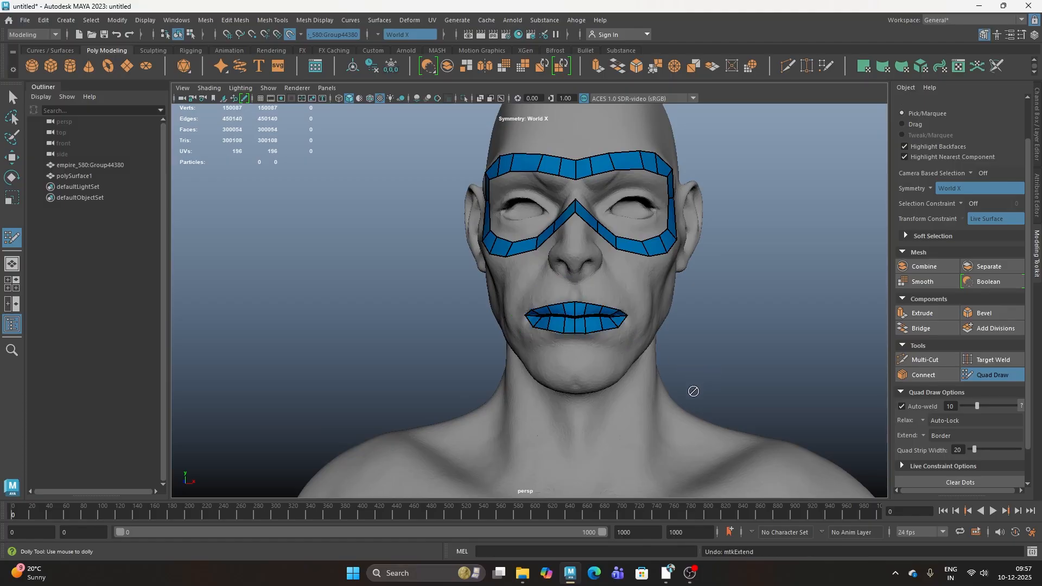
- Extrude the lip mesh's whole outer border outward to add a ring of quads around the mouth
alt+right_drag(570, 310, 627, 360)
alt+drag(627, 360, 633, 367)
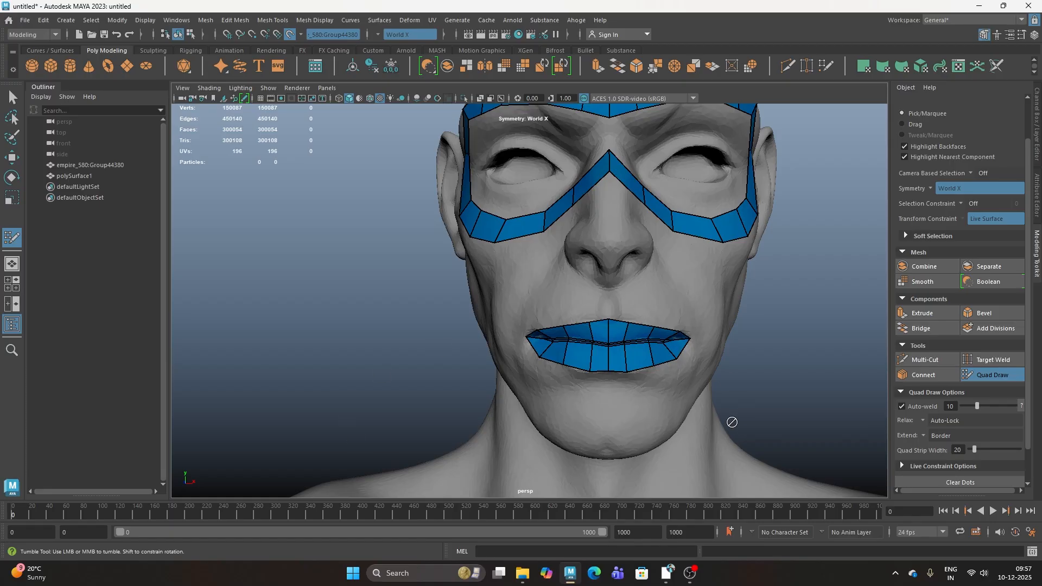
alt+drag(672, 398, 672, 425)
mouse_move(629, 409)
alt+right_down()
mouse_move(649, 434)
mouse_move(643, 420)
alt+right_up()
alt+drag(643, 420, 640, 435)
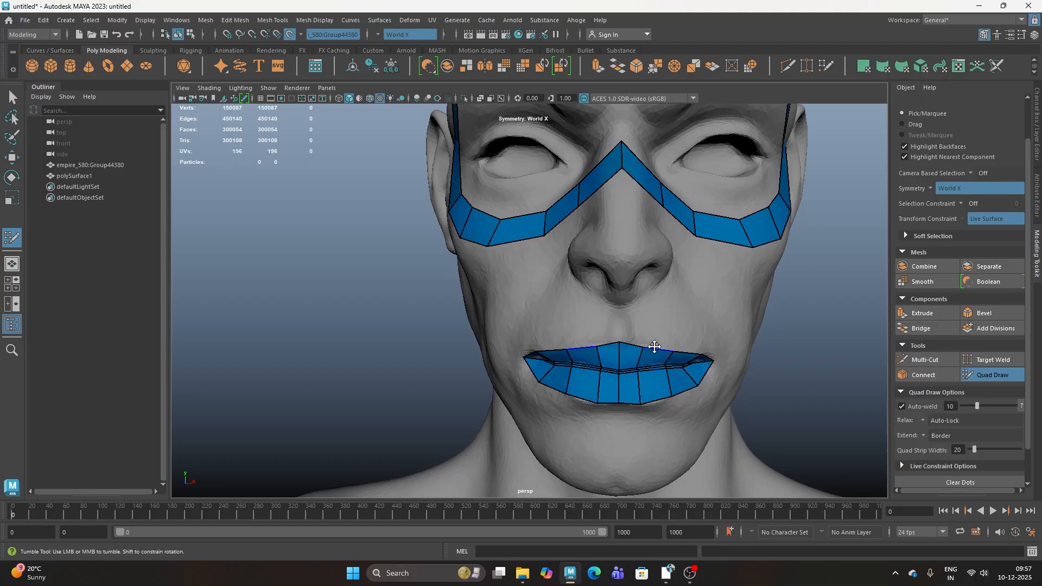
key(Tab)
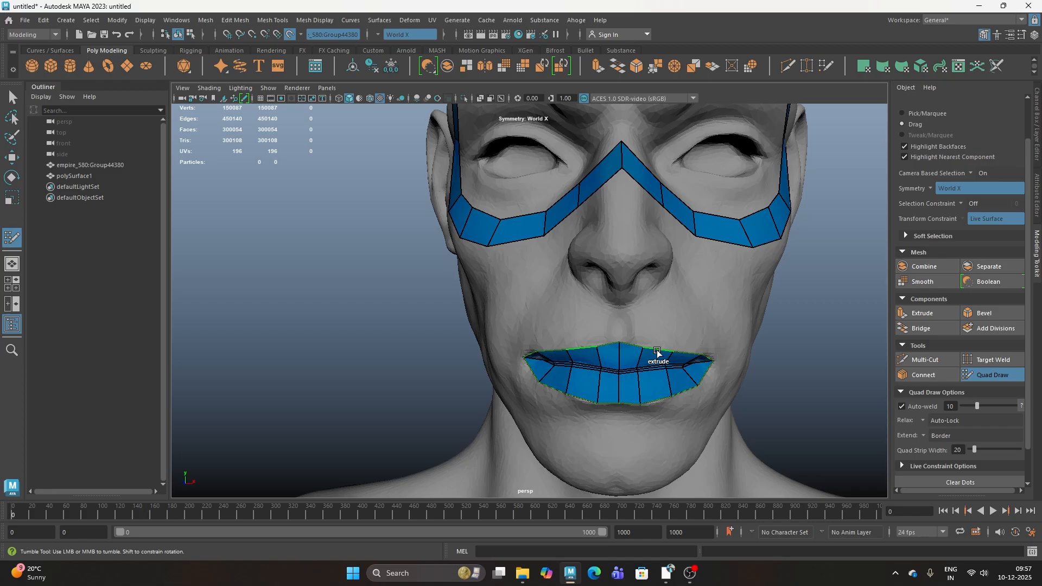
drag(657, 351, 660, 321)
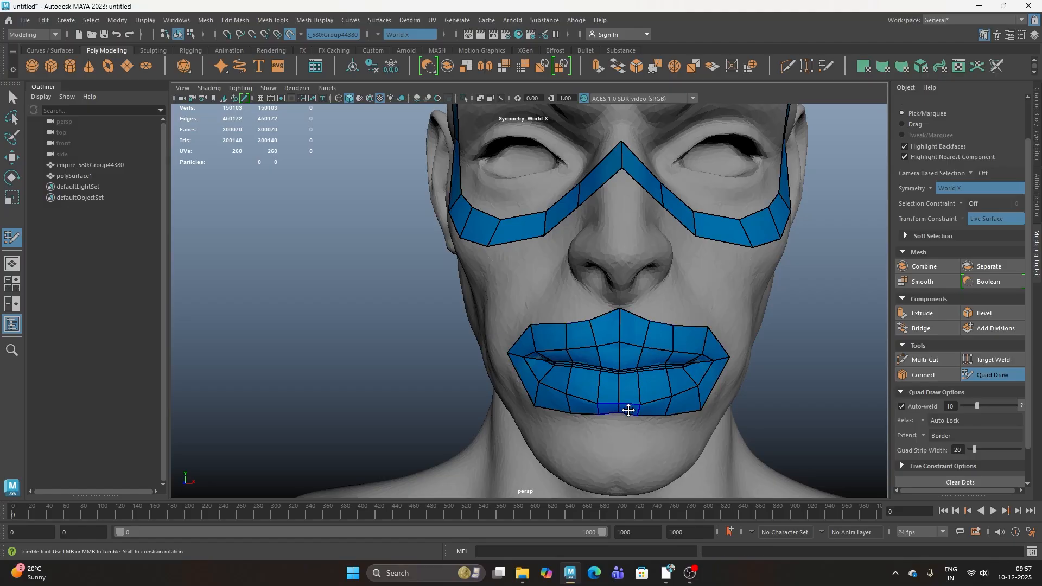
- Reposition the vertices of the mouth's outer quad ring at the upper-lip centre, corners and lower lip to even out its shape
mouse_move(628, 409)
alt+mouse_down()
mouse_move(626, 369)
mouse_move(682, 367)
alt+mouse_up()
drag(709, 362, 712, 347)
drag(624, 250, 625, 256)
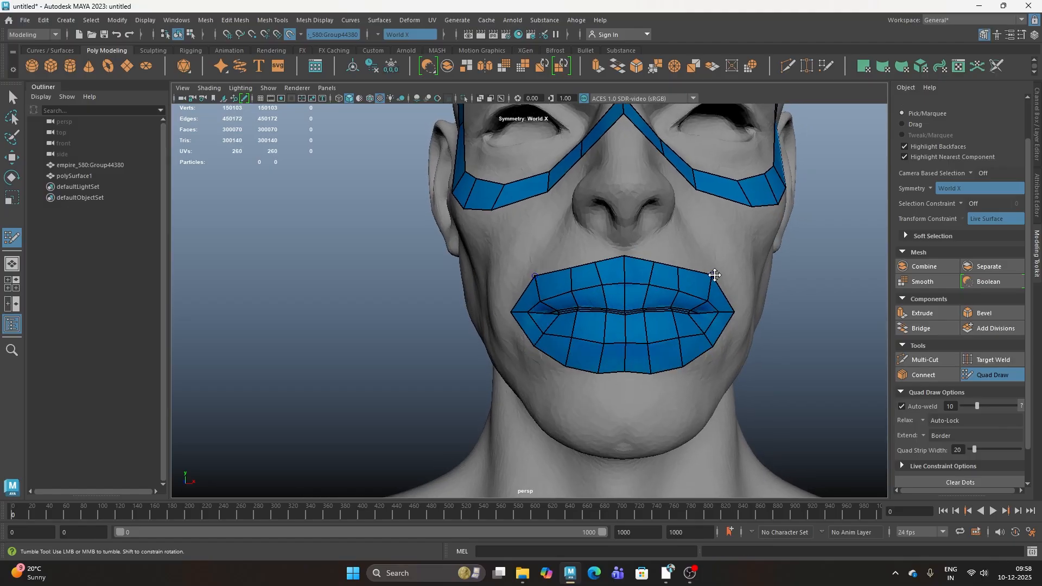
drag(714, 275, 726, 279)
drag(717, 350, 716, 351)
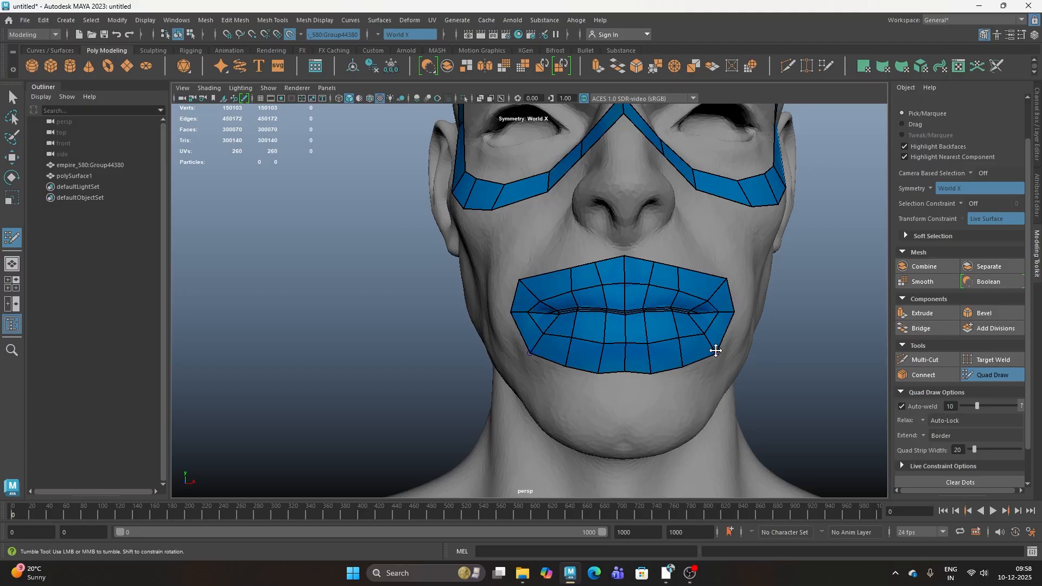
drag(632, 376, 662, 401)
- Try filling the nose-bridge gap between the eye loops with quads and inserting an edge loop across it, and undo both
scroll(658, 359, down, 3)
mouse_move(657, 330)
alt+mouse_down()
mouse_move(649, 334)
mouse_move(663, 329)
alt+mouse_up()
shift+click(590, 233)
mouse_move(592, 265)
alt+mouse_down()
mouse_move(601, 248)
mouse_move(619, 269)
alt+mouse_up()
ctrl+click(589, 227)
alt+middle_drag(618, 270, 580, 342)
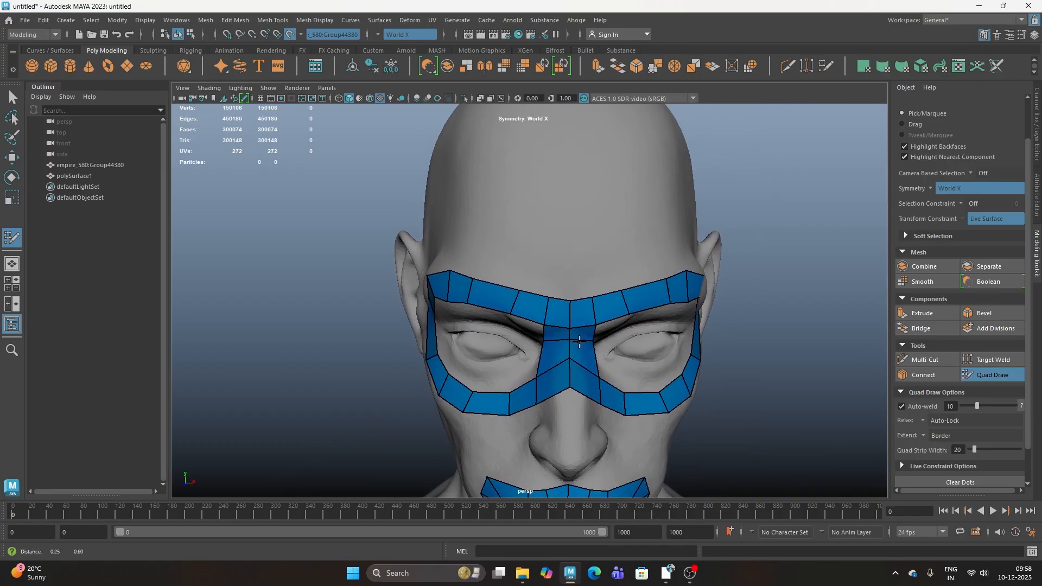
key(ctrl+z)
key(ctrl+z)
- Fill the nose-bridge gap between the eye loops with mirrored quads and insert a horizontal edge loop across them
alt+drag(579, 378, 570, 353)
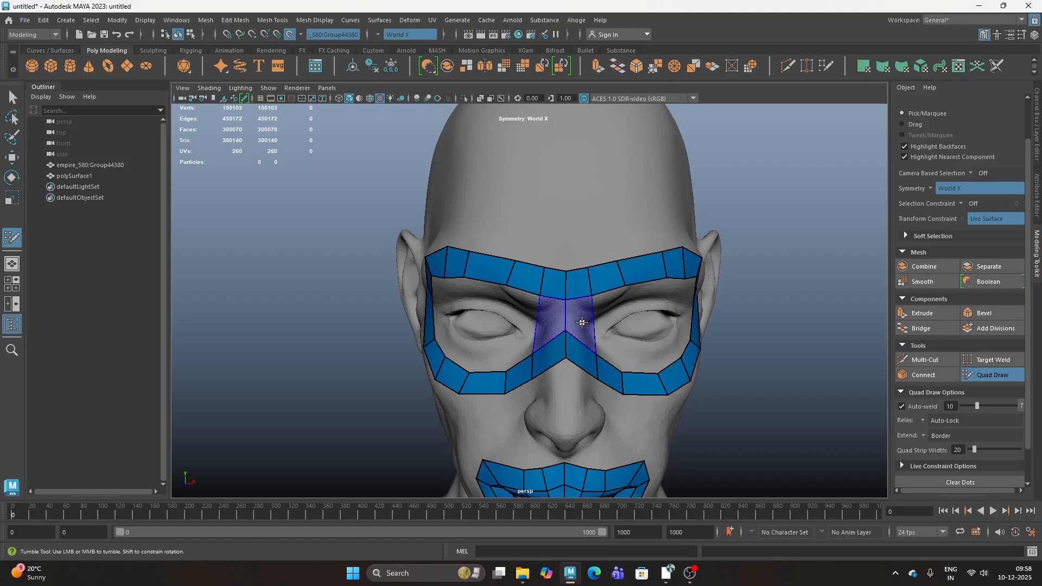
shift+click(582, 322)
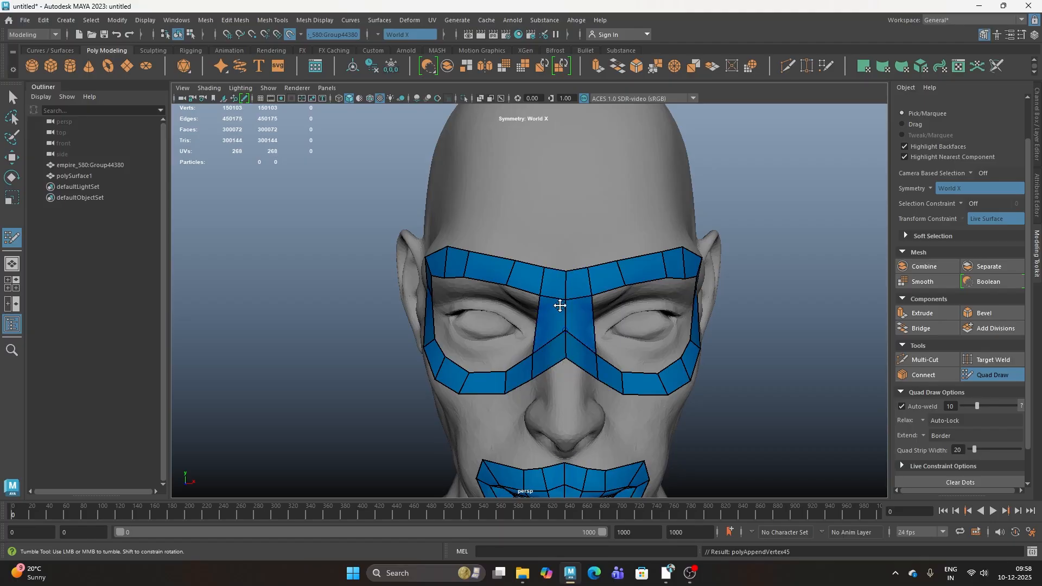
scroll(538, 334, up, 2)
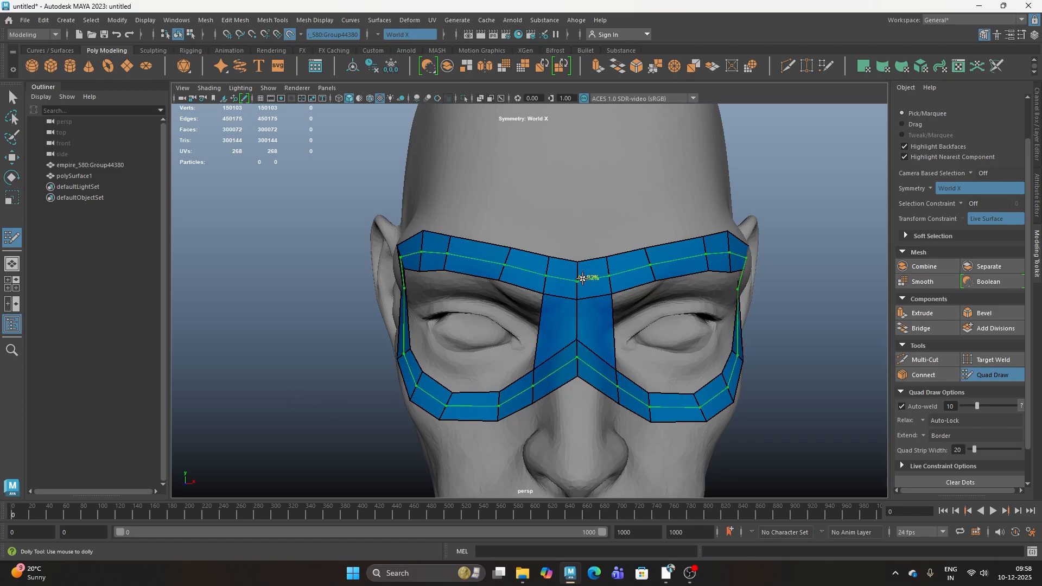
click(583, 318)
alt+drag(615, 354, 578, 338)
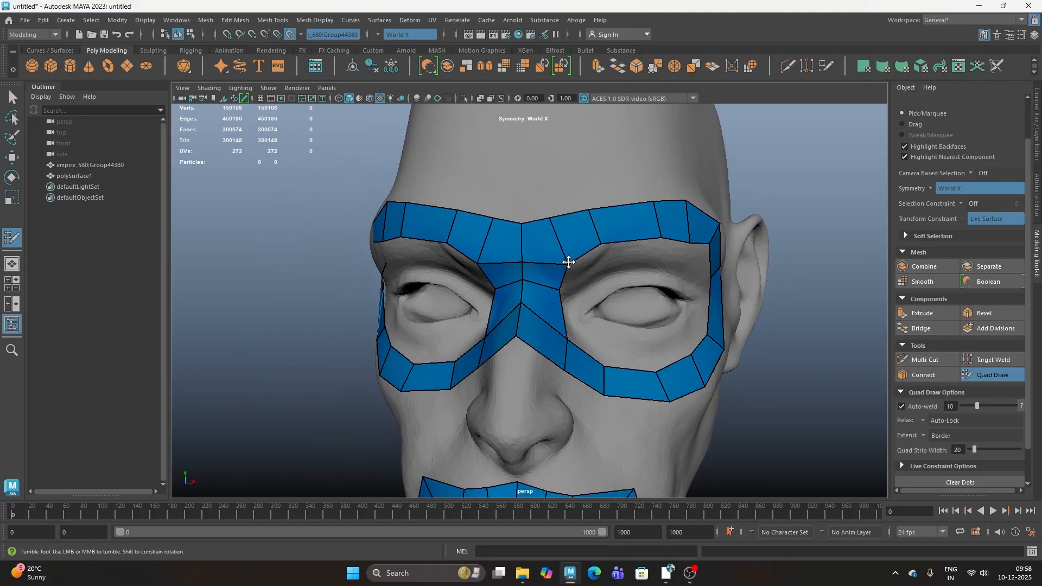
- Extrude the inner border of the eye ring inward to add a new ring of quads around each eye
alt+drag(568, 261, 641, 249)
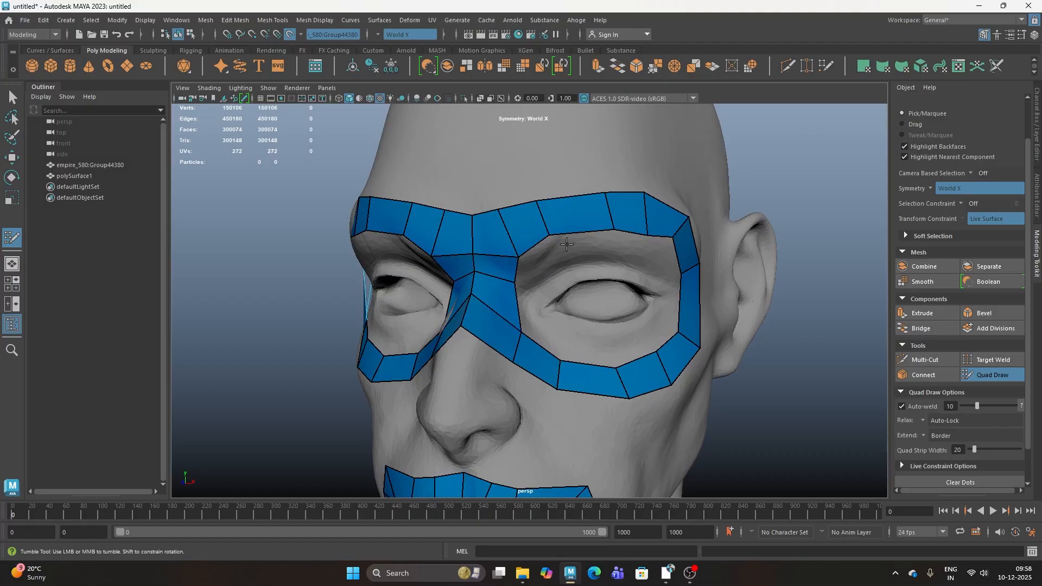
key(Tab)
key(Tab)
drag(581, 231, 584, 262)
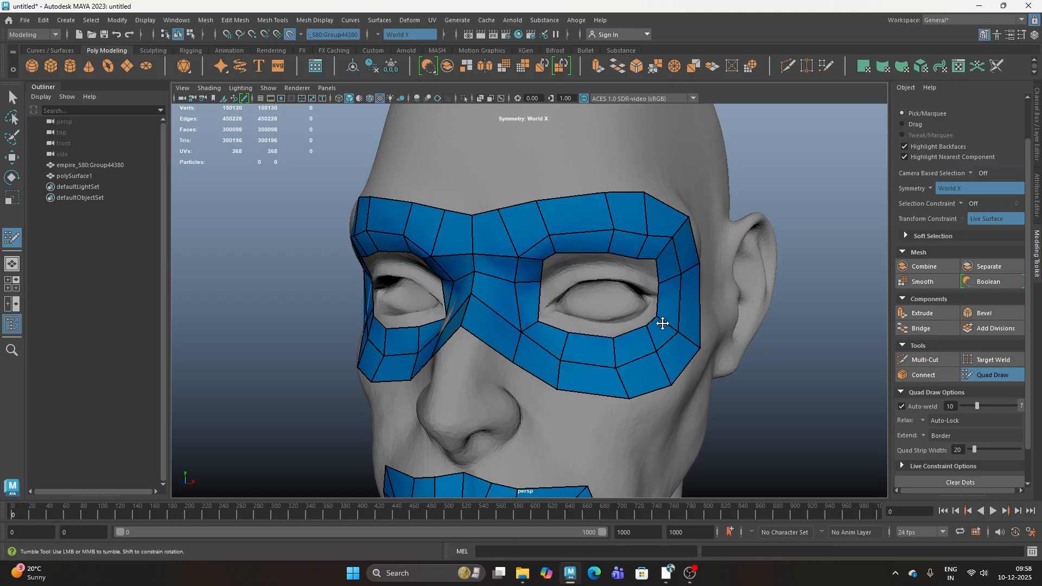
- Reposition the new inner ring's vertices so that the eye opening follows the outline of the eyelids
alt+drag(642, 342, 635, 326)
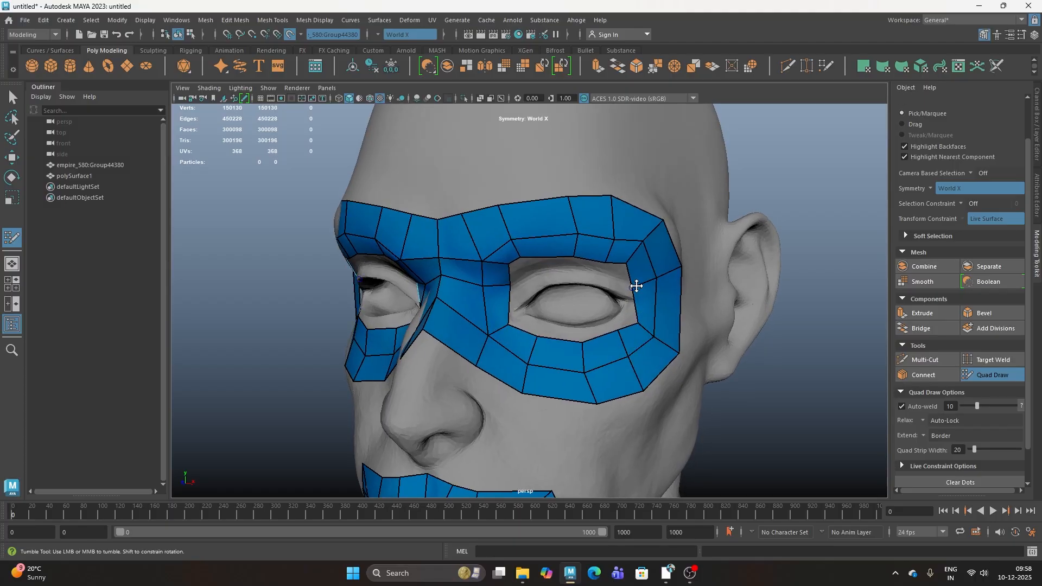
key(ctrl+z)
drag(627, 264, 507, 304)
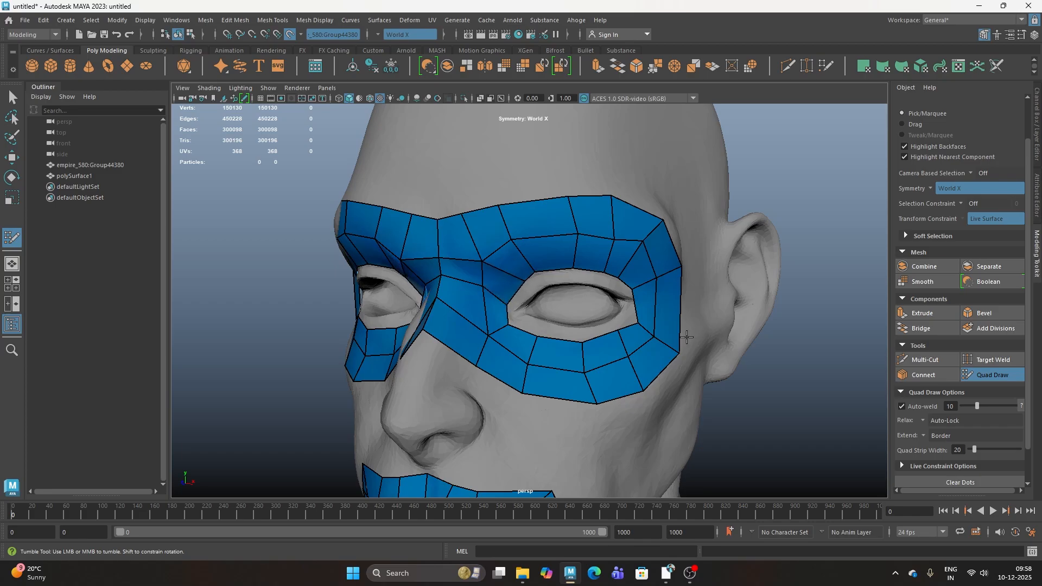
drag(639, 318, 644, 318)
ctrl+click(658, 332)
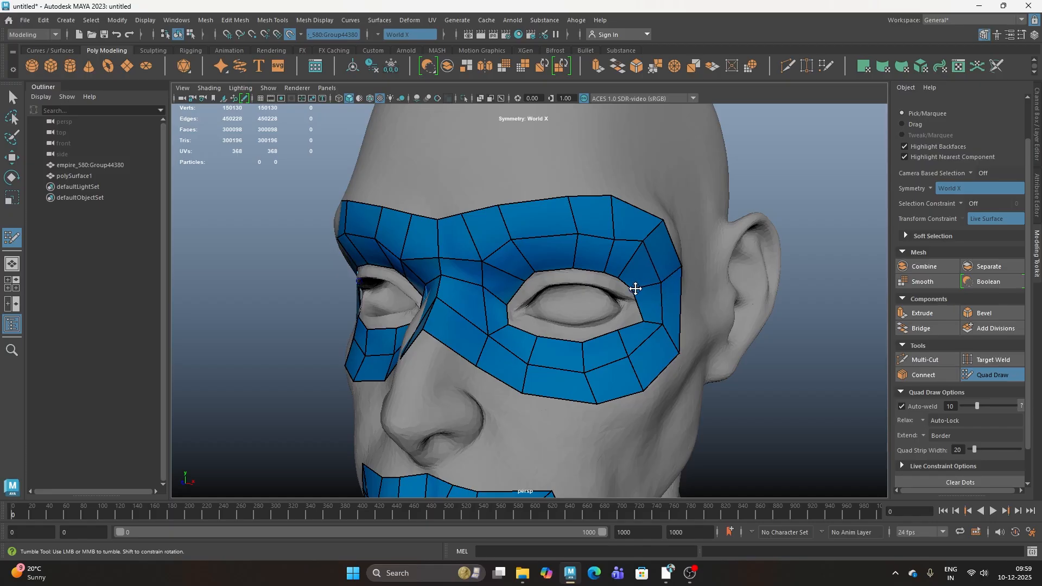
drag(633, 286, 639, 292)
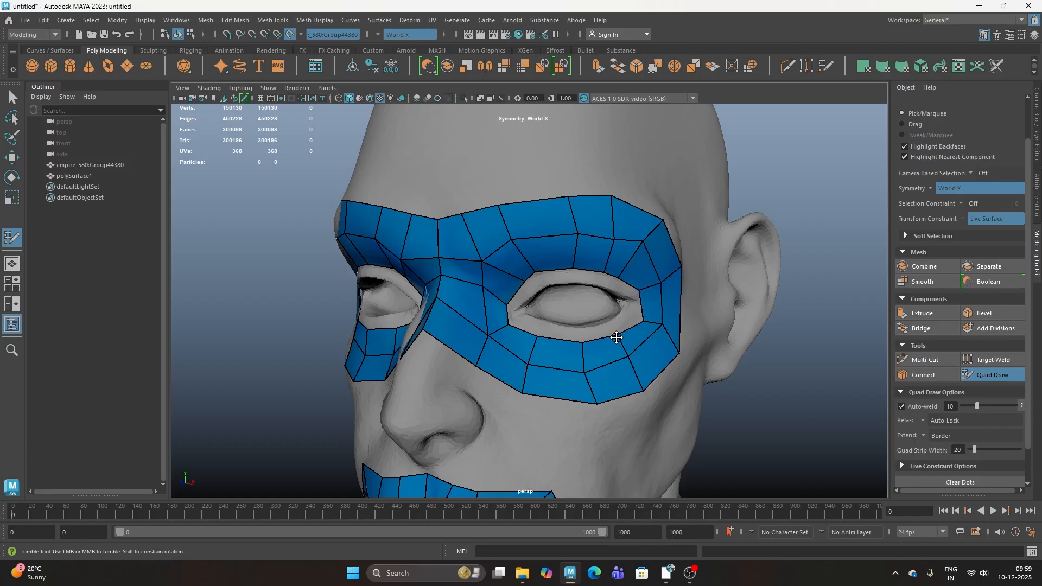
- Extrude the eye opening's border inward by another ring and adjust its vertices near the inner eye corner
shift+click(551, 270)
scroll(569, 285, up, 3)
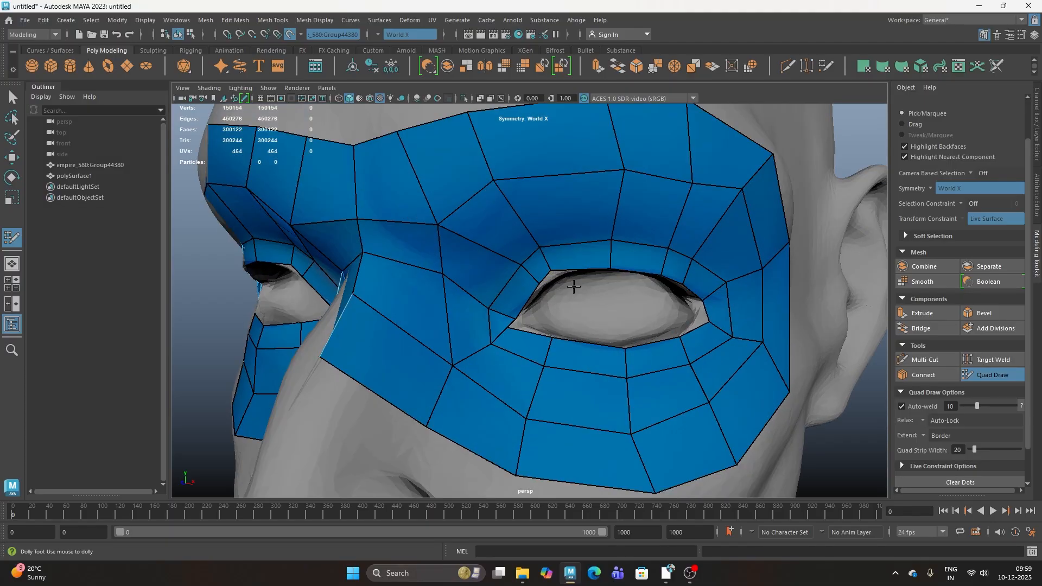
drag(550, 271, 559, 274)
mouse_move(508, 327)
mouse_down()
mouse_move(521, 328)
mouse_move(507, 315)
mouse_up()
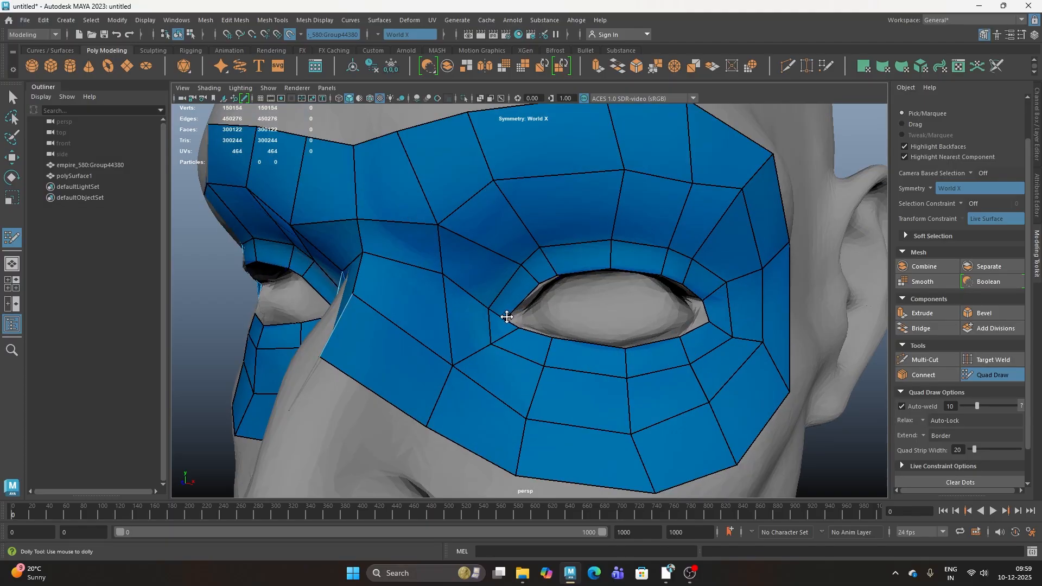
- Extrude one more ring inward from the eyelid border and adjust its vertex at the inner eye corner
mouse_move(707, 323)
mouse_down()
mouse_move(653, 275)
mouse_move(649, 289)
mouse_up()
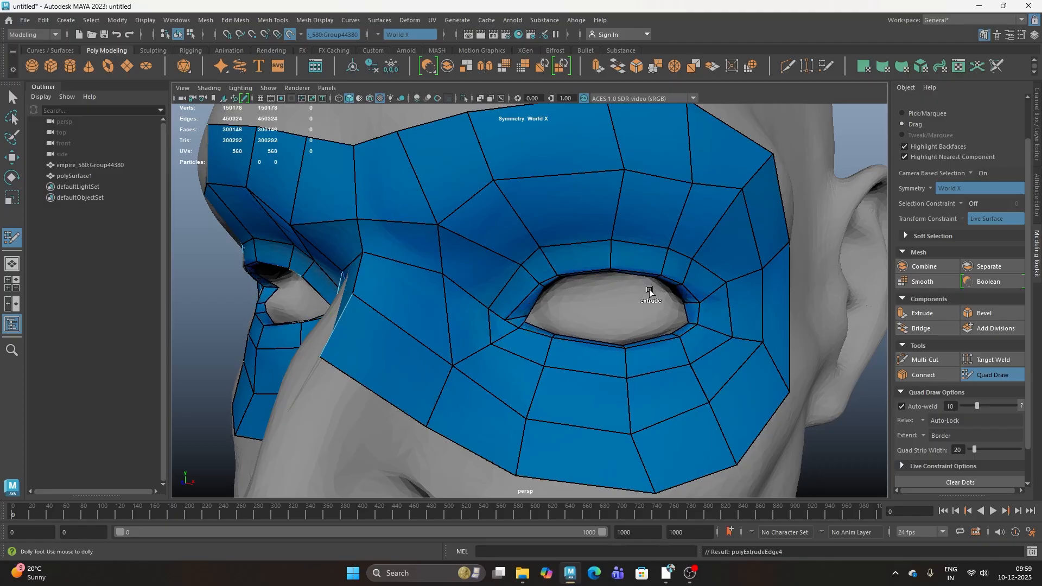
scroll(535, 309, up, 5)
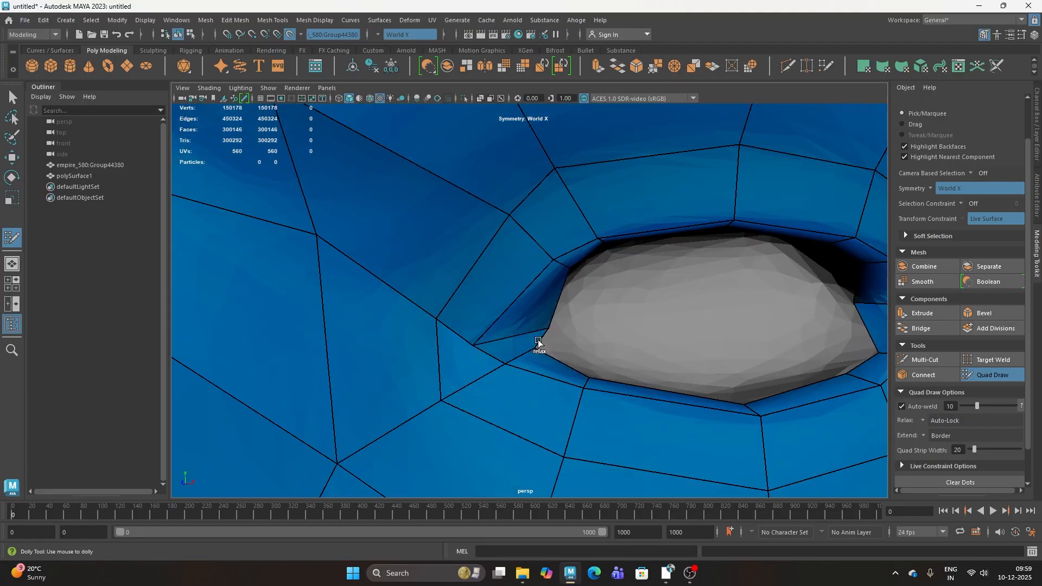
shift+drag(538, 340, 552, 309)
scroll(685, 302, down, 2)
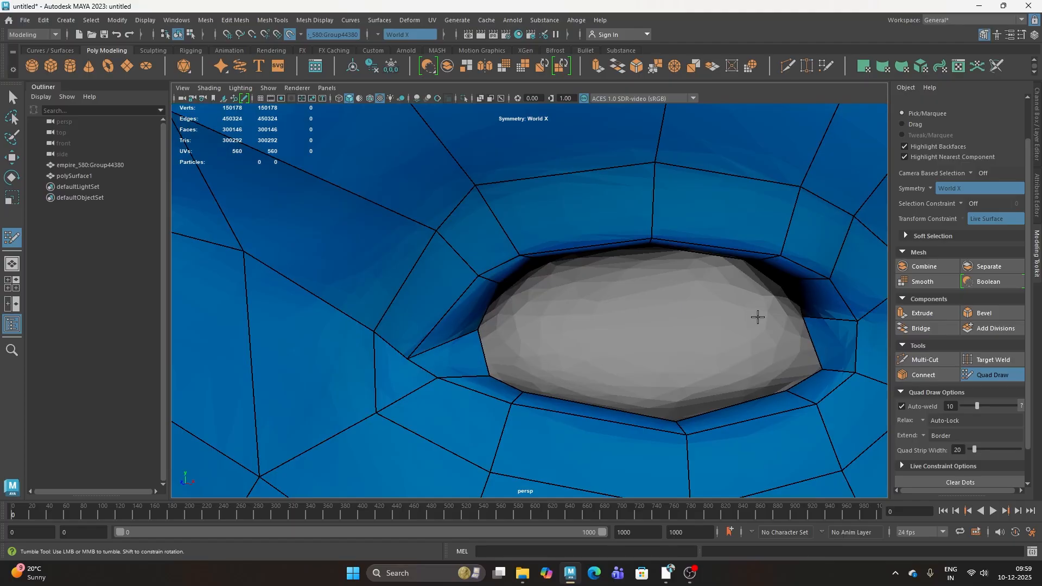
- Leave Quad Draw, isolate the retopology mesh and display it in smooth mesh preview
scroll(738, 331, down, 10)
alt+drag(722, 344, 632, 366)
key(w)
right_drag(632, 366, 686, 289)
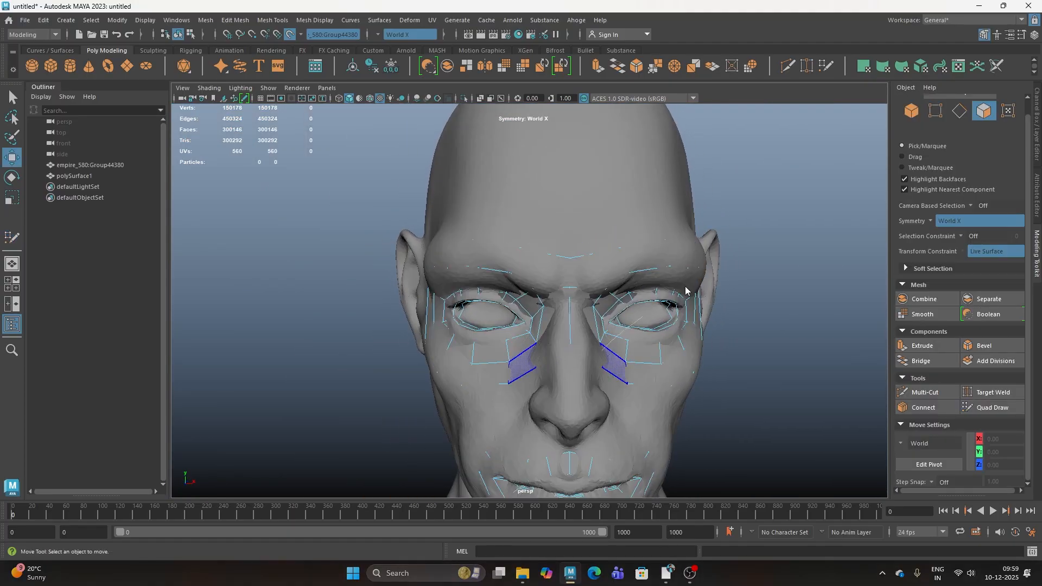
key(ctrl+1)
click(786, 322)
alt+drag(783, 324, 612, 396)
click(602, 367)
key(3)
click(708, 389)
click(598, 328)
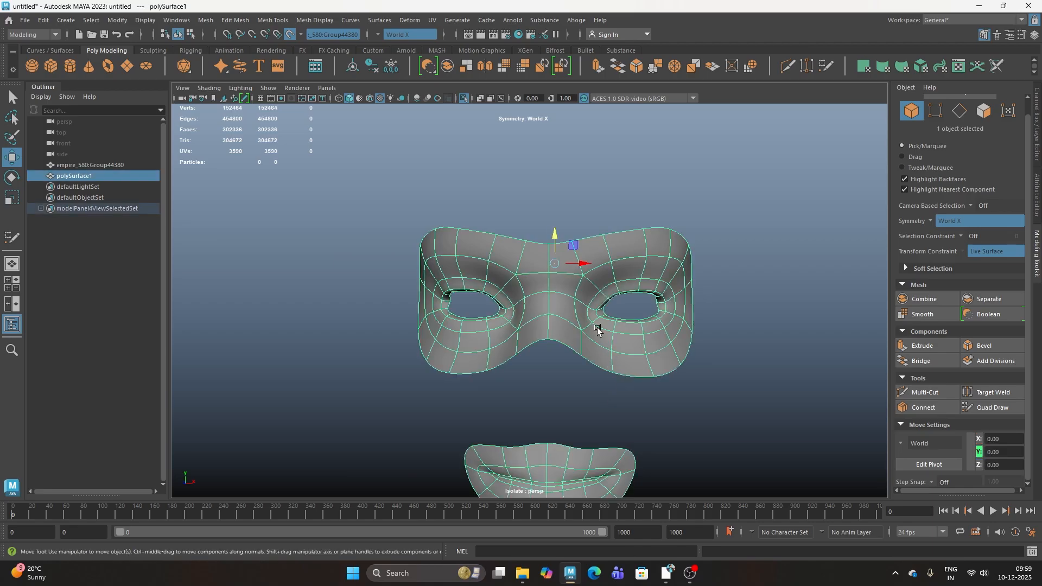
- Examine the smoothed eye mask and lip patch from the front at different distances
scroll(635, 354, down, 5)
click(619, 332)
click(589, 325)
scroll(632, 372, up, 5)
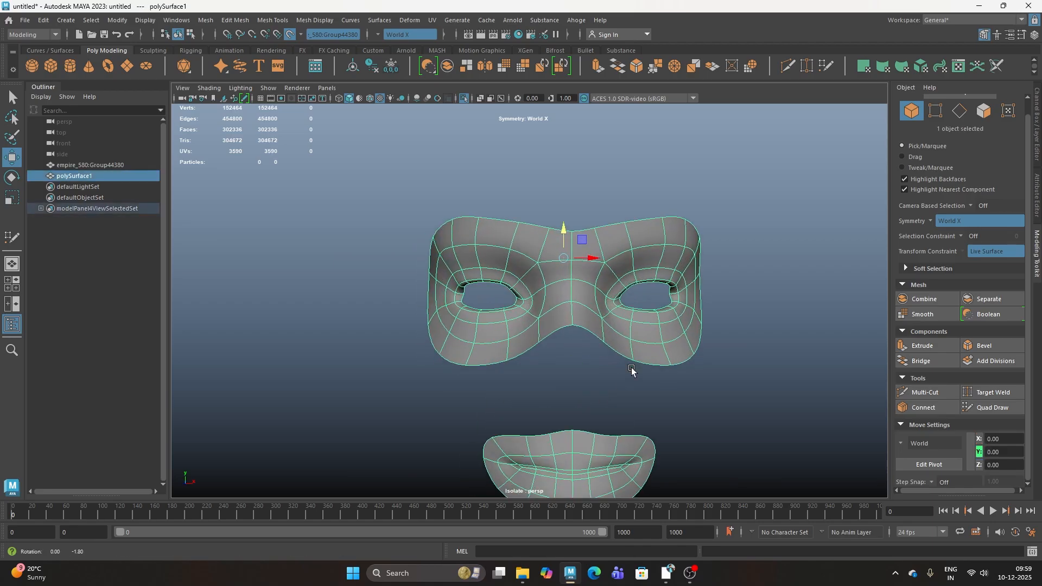
click(632, 372)
scroll(589, 411, down, 6)
alt+drag(593, 413, 607, 411)
scroll(565, 360, up, 5)
- Turn symmetry off and select the face loops around one eye and along the eye mask's outer border
right_drag(590, 251, 597, 284)
scroll(597, 285, up, 2)
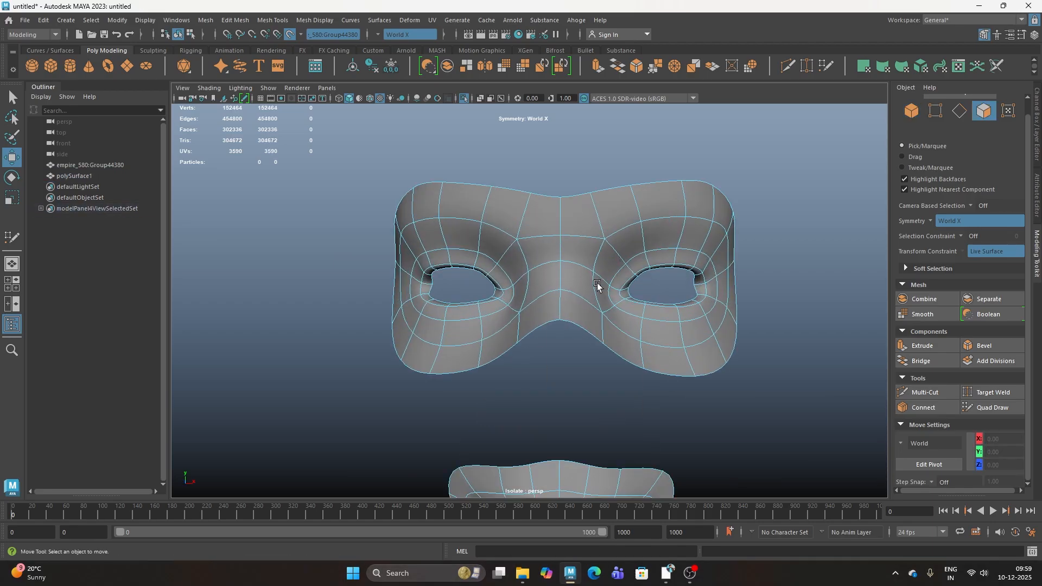
click(378, 35)
click(390, 46)
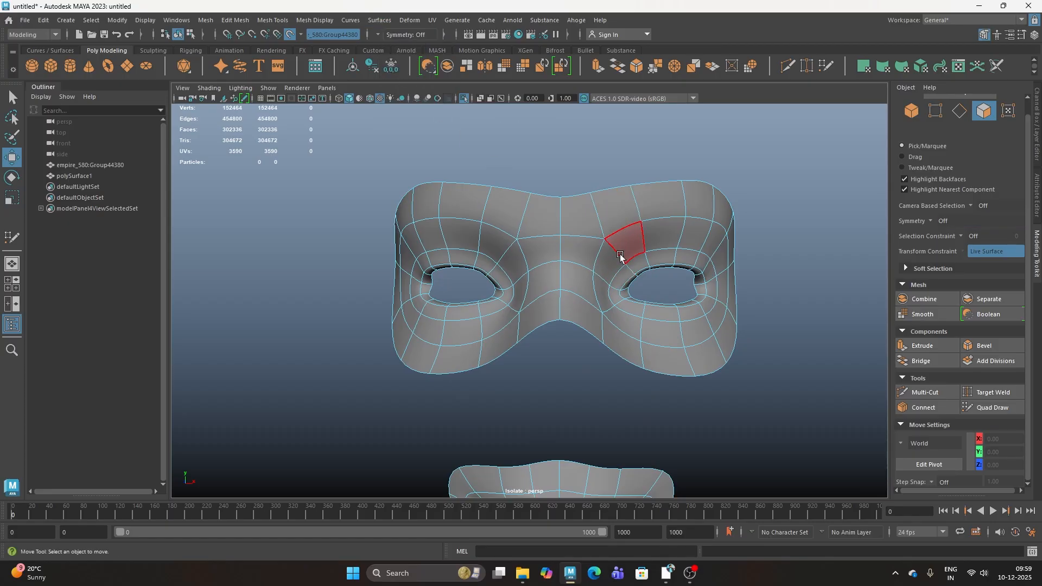
click(608, 247)
double_click(611, 246)
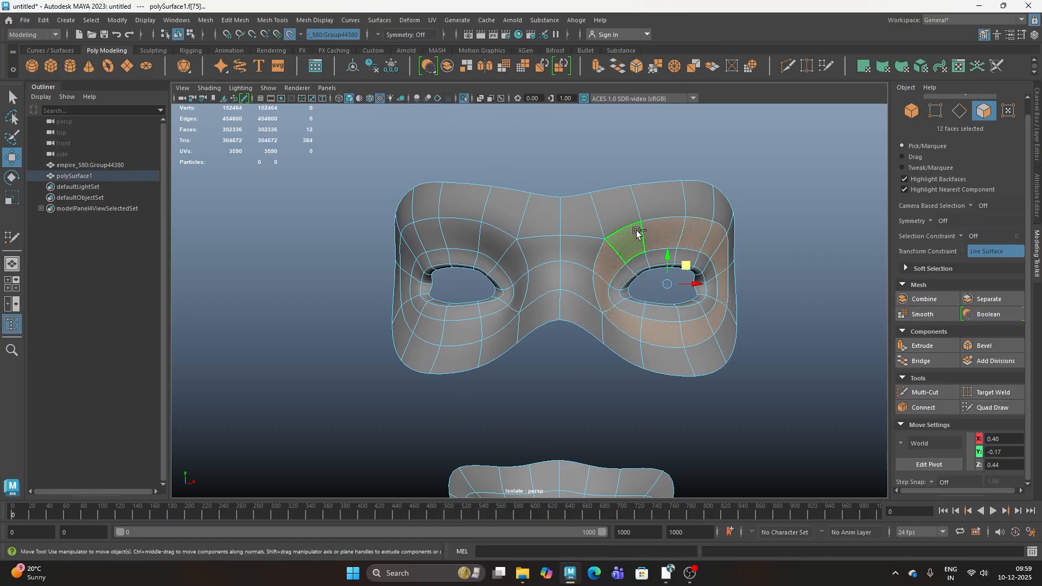
shift+click(537, 214)
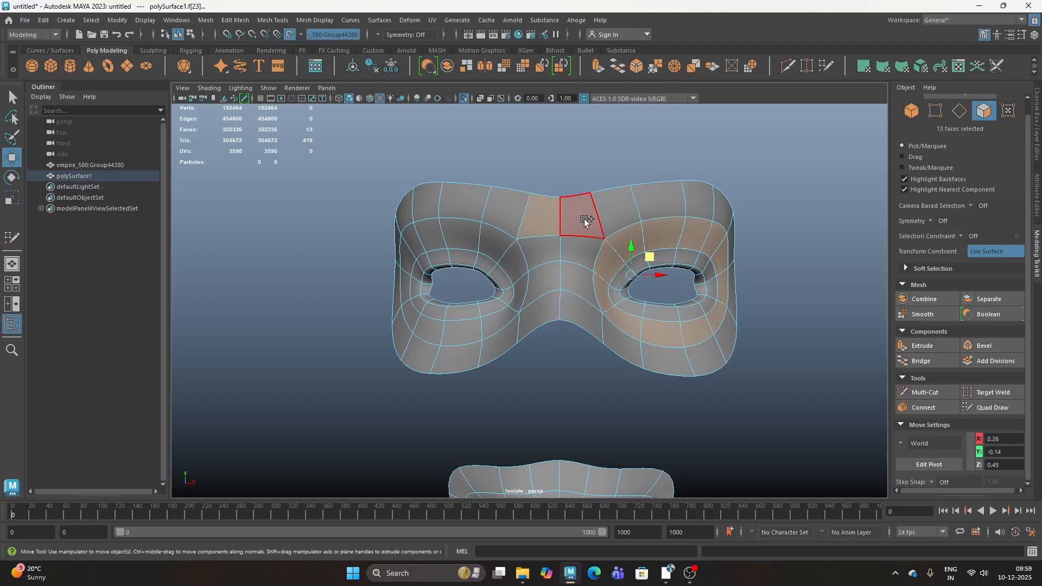
shift+double_click(584, 220)
- Add the lip patch's outer face loop to the selection
scroll(588, 272, down, 4)
alt+middle_drag(627, 303, 590, 232)
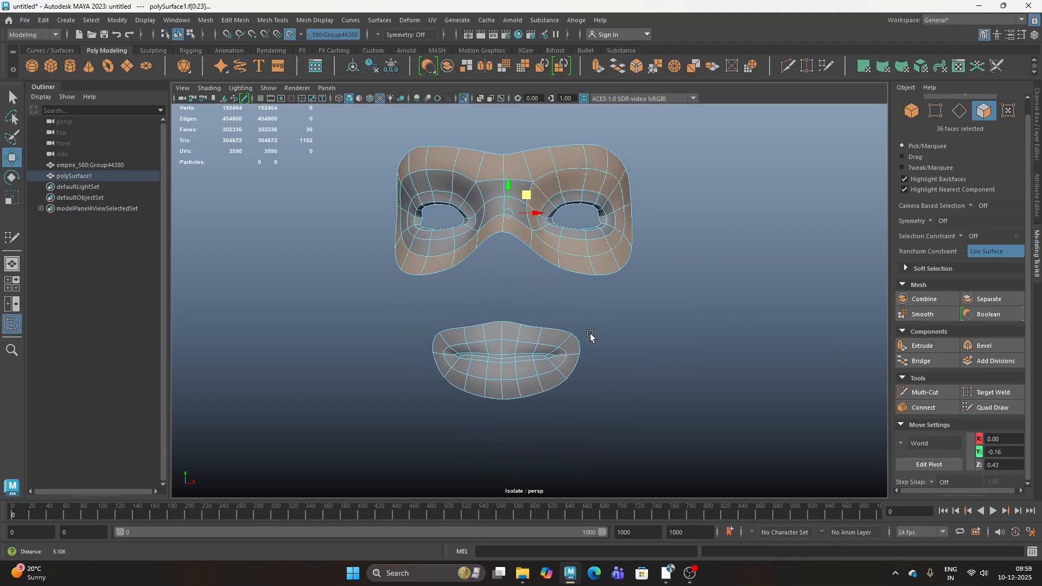
shift+click(515, 332)
shift+double_click(531, 336)
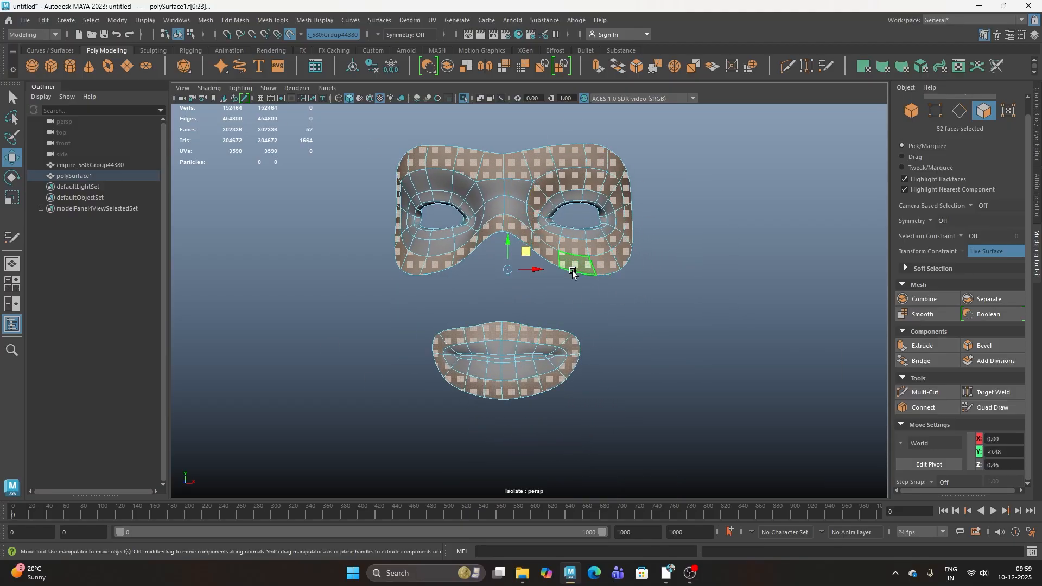
- End the isolation to show the whole head with the unsmoothed mesh and reactivate Quad Draw
scroll(543, 288, down, 3)
key(ctrl+1)
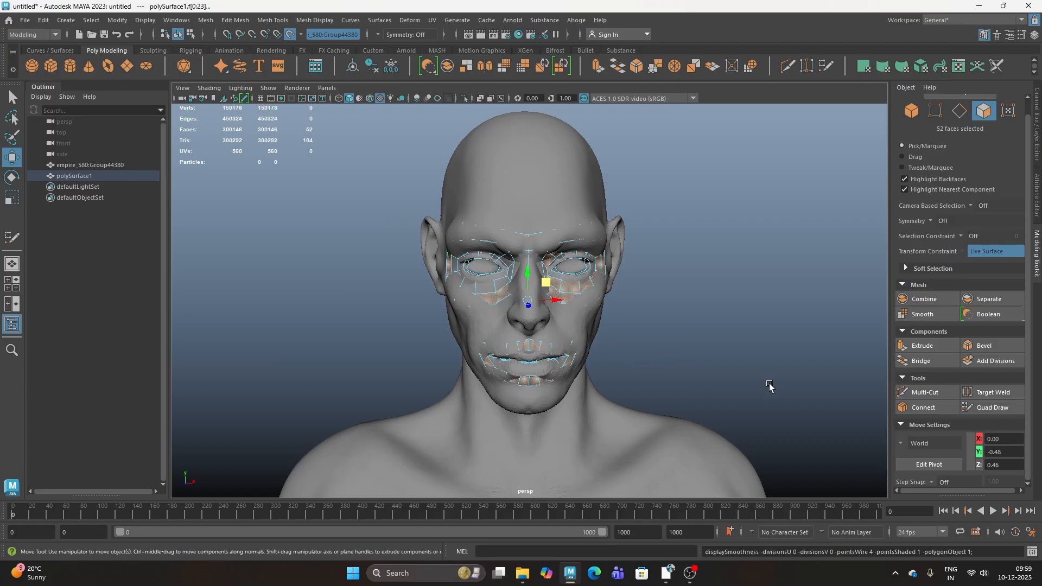
click(998, 406)
- Examine the uncovered nose and cheek area between the eye mask and the lip patch from the front and side
scroll(478, 345, up, 2)
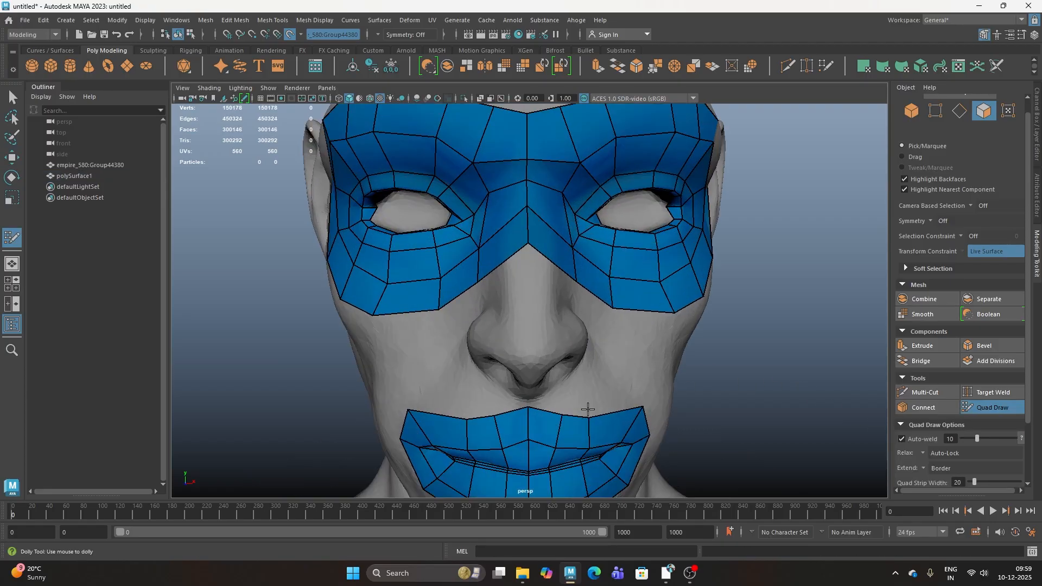
scroll(590, 400, up, 3)
scroll(595, 409, down, 2)
scroll(575, 375, down, 4)
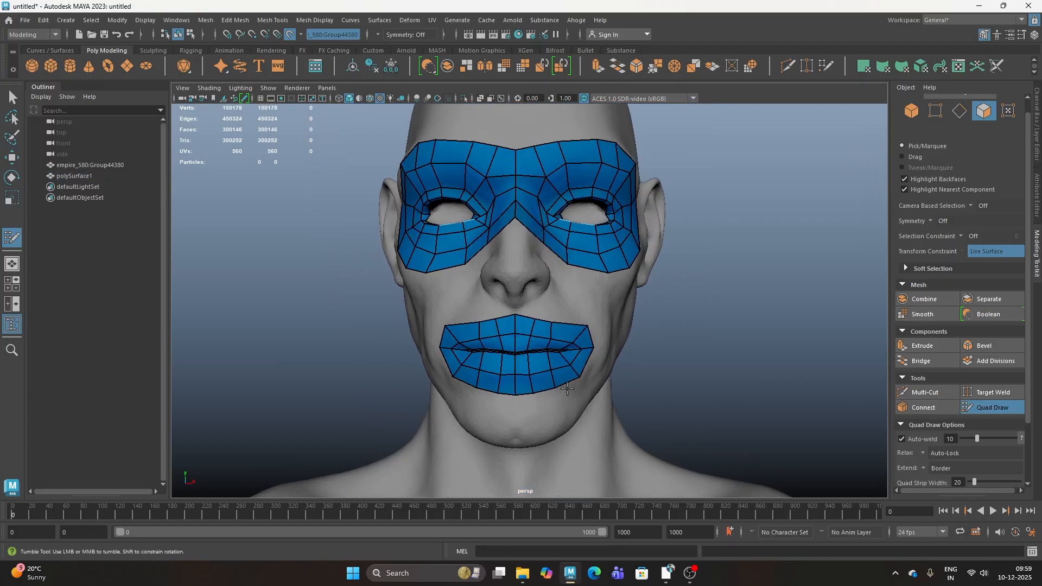
alt+drag(559, 396, 628, 330)
scroll(465, 332, up, 5)
alt+drag(465, 333, 490, 356)
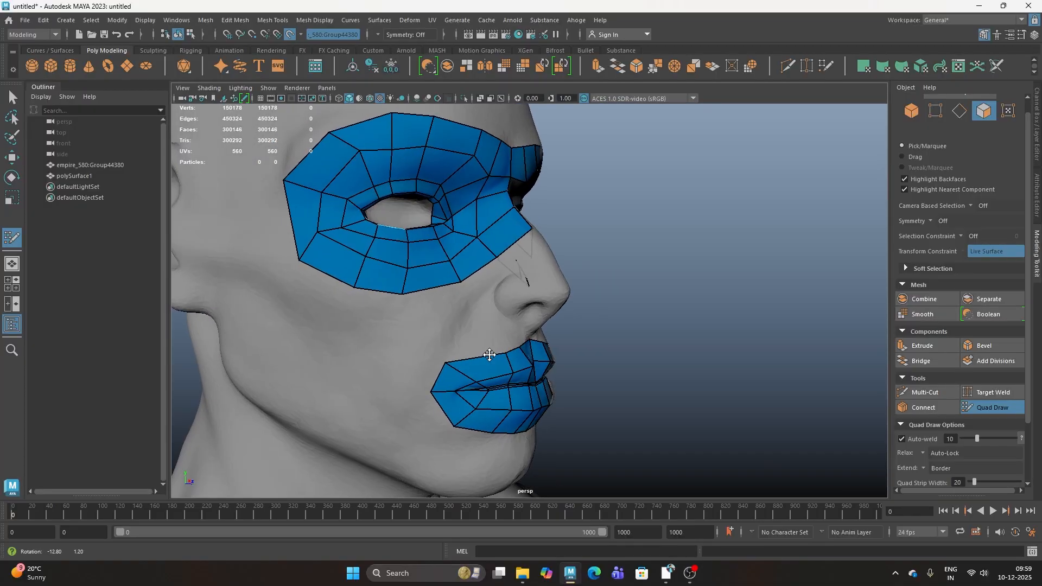
scroll(538, 269, up, 4)
alt+middle_drag(538, 269, 479, 298)
alt+drag(480, 298, 477, 326)
scroll(477, 325, down, 2)
alt+middle_drag(477, 325, 550, 319)
alt+drag(550, 318, 495, 302)
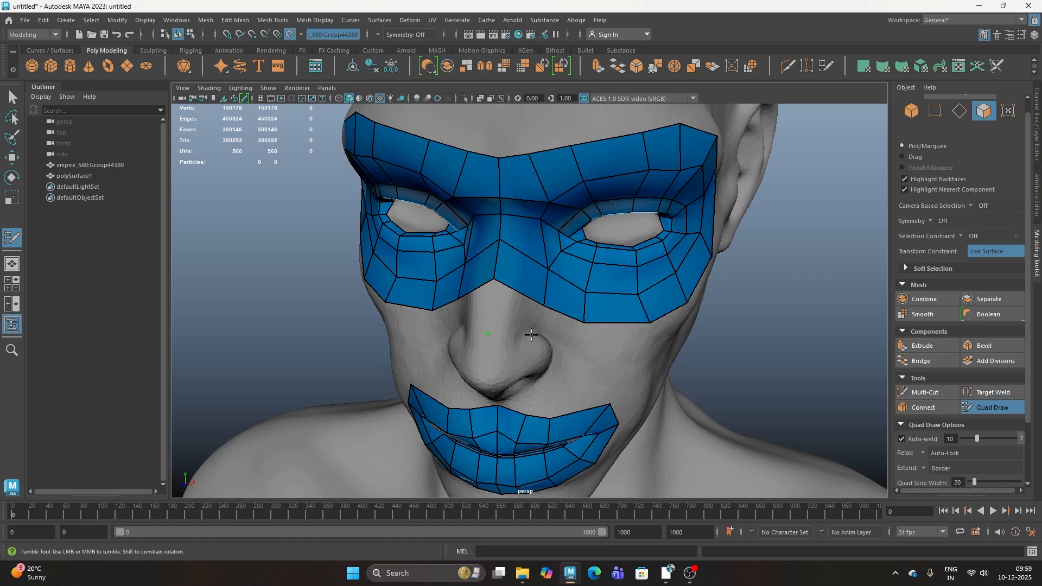
- Try placing Quad Draw points on the nose below the eye mask without symmetry, and undo them
shift+click(515, 310)
alt+drag(484, 330, 518, 326)
key(ctrl+z)
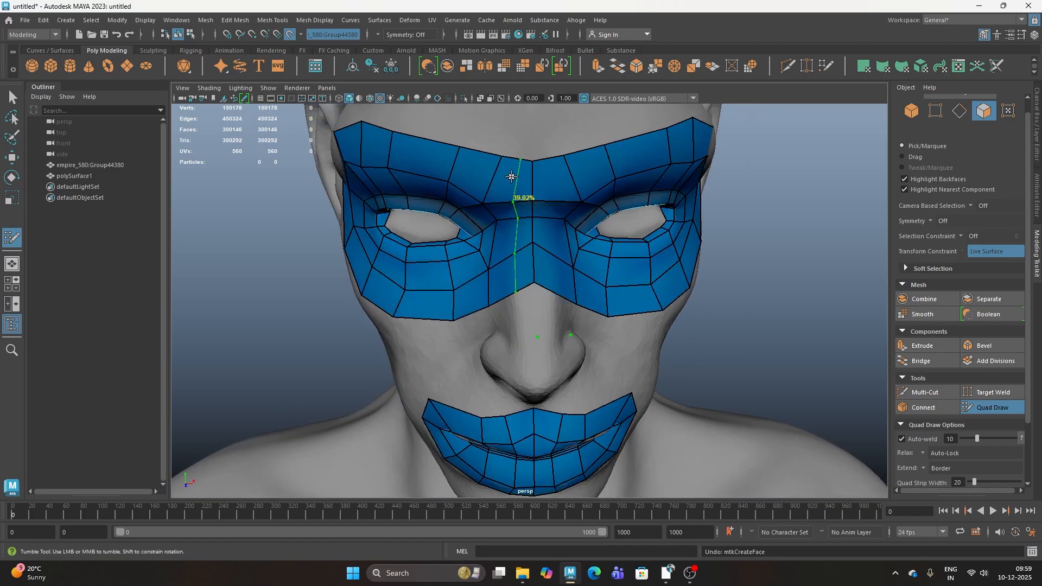
key(ctrl+z)
- Set the symmetry to World X
click(378, 34)
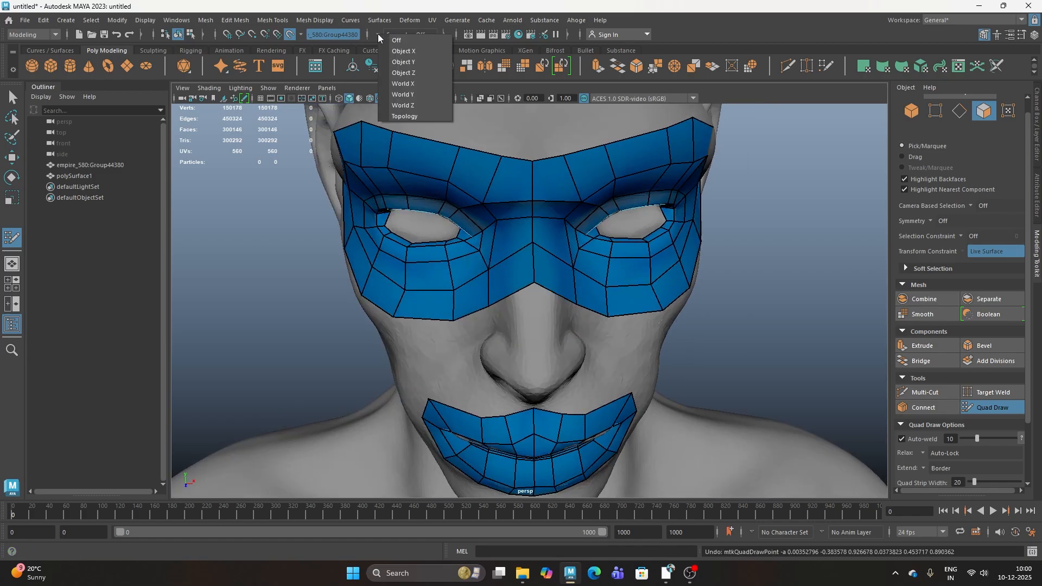
click(401, 84)
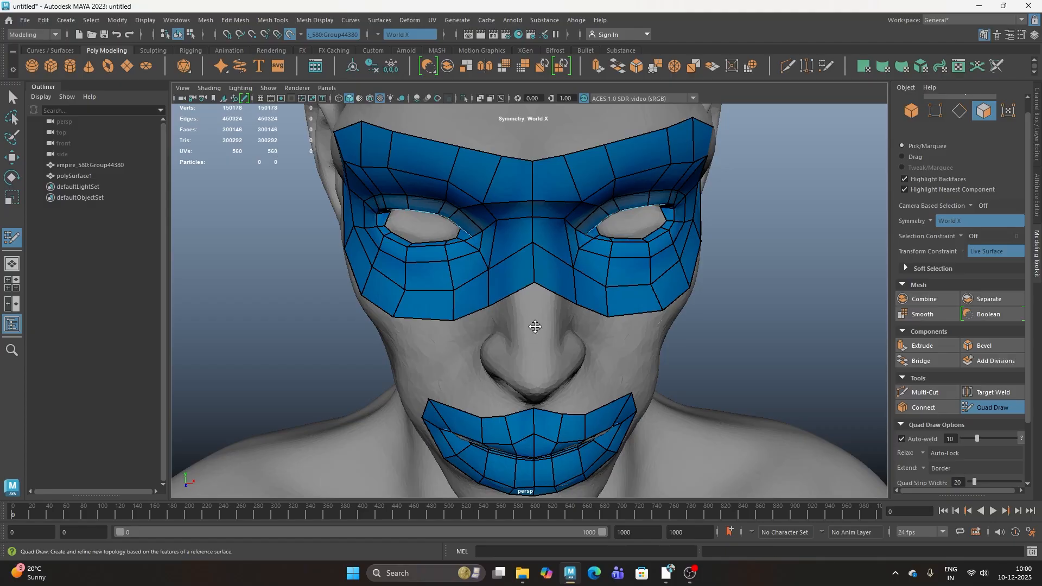
- Fill a mirrored quad on the nose bridge below the eye mask, then insert an edge loop across it and adjust its outer corner
shift+click(557, 326)
alt+drag(500, 365, 456, 374)
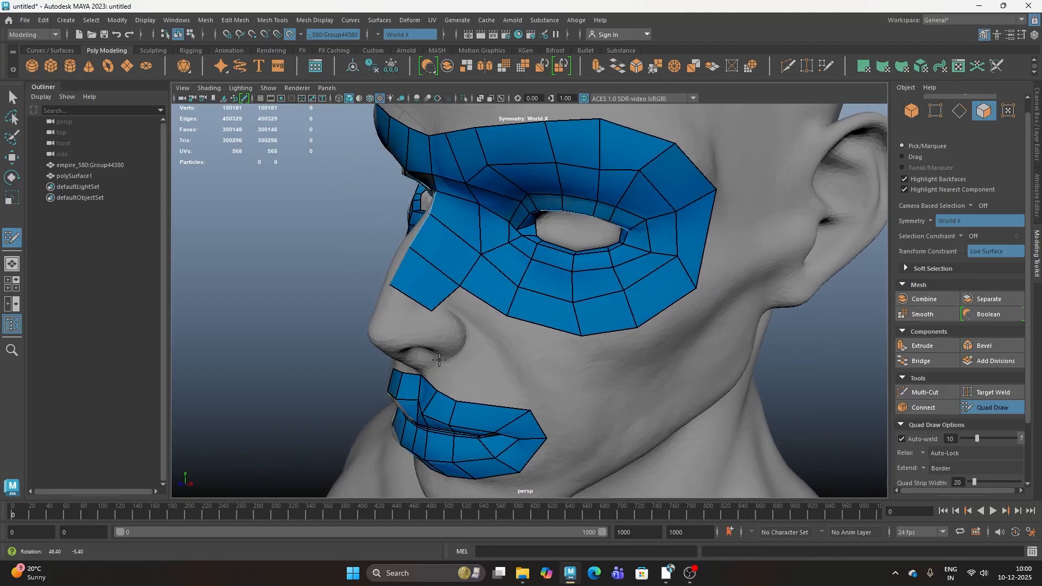
alt+middle_drag(456, 375, 562, 398)
alt+drag(562, 399, 531, 405)
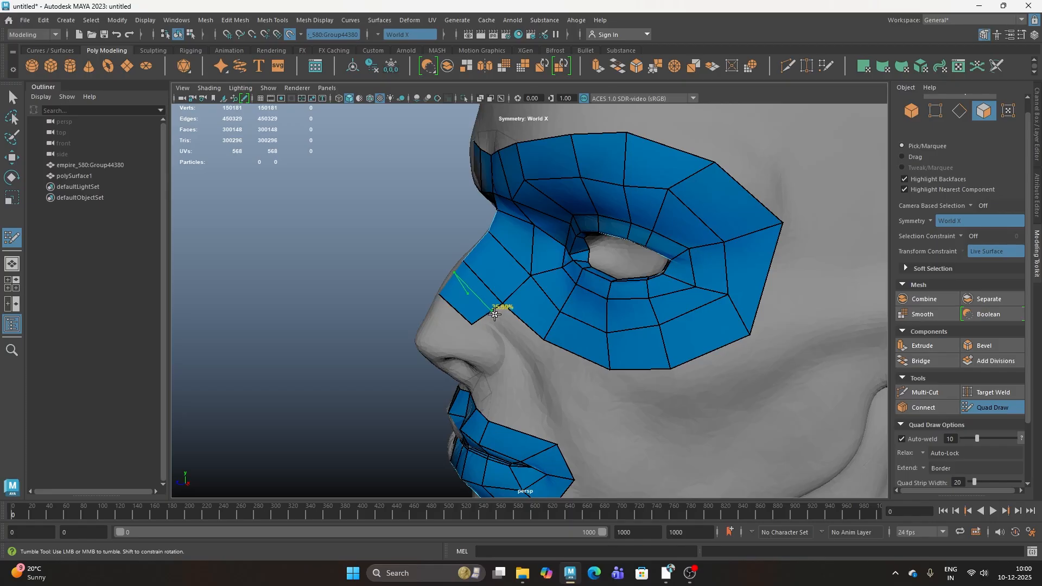
ctrl+click(497, 301)
key(ctrl+z)
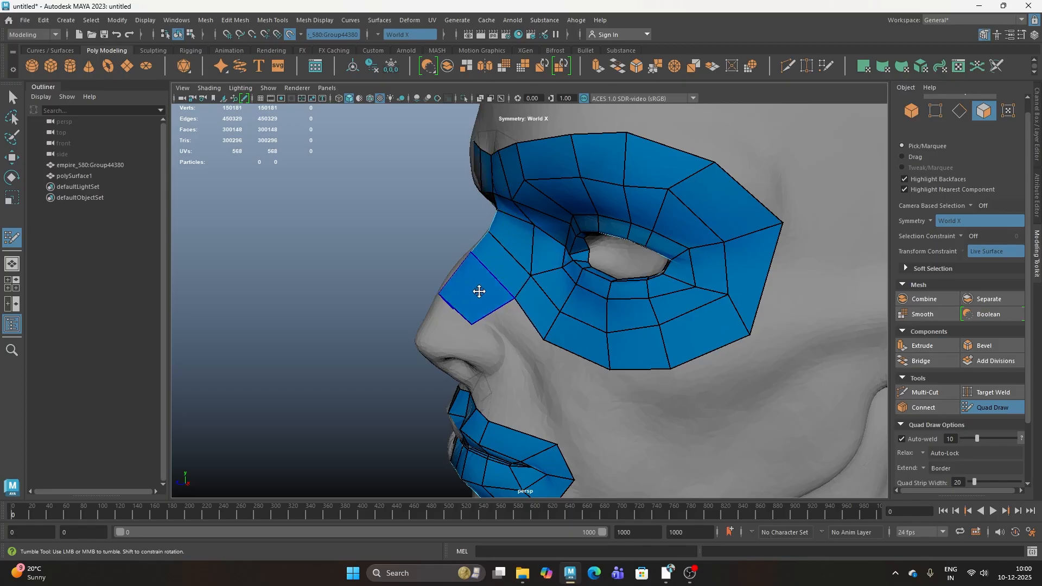
ctrl+click(495, 308)
drag(472, 324, 488, 325)
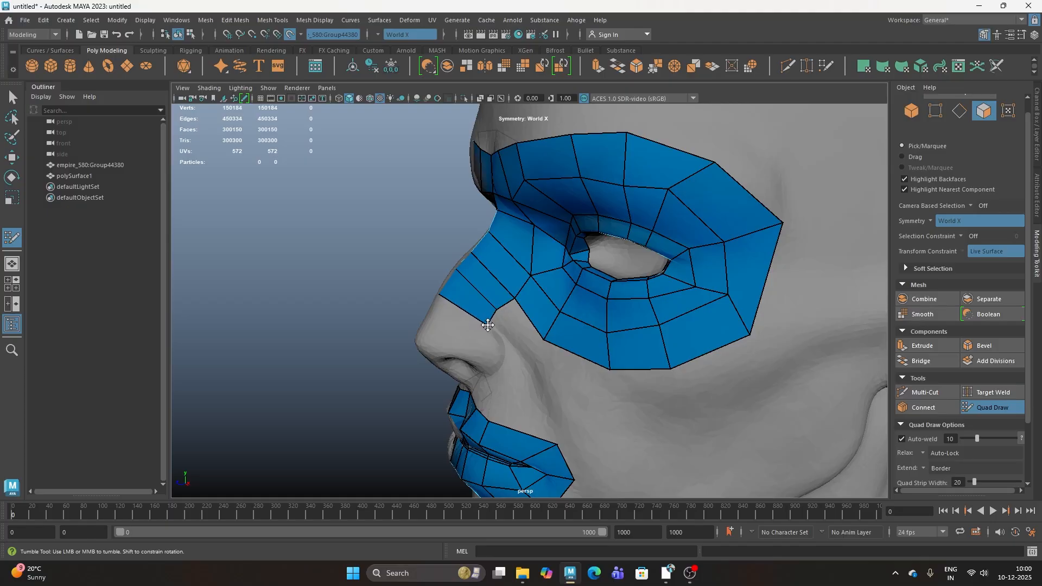
- Fill the gap between the nose side and the eye mask with quads and extend the strip down the cheek past the mouth corner
shift+click(500, 327)
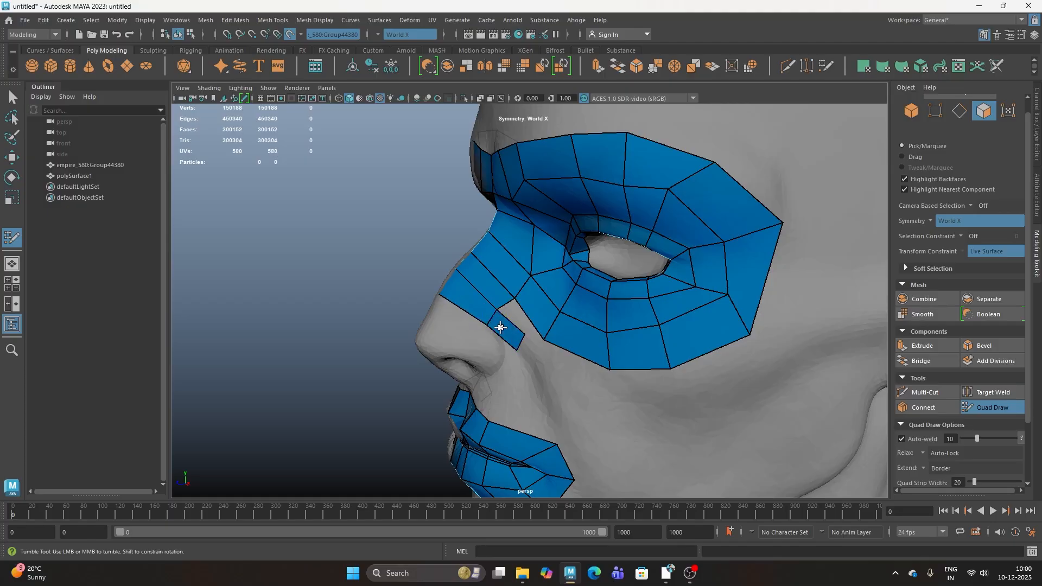
shift+click(533, 342)
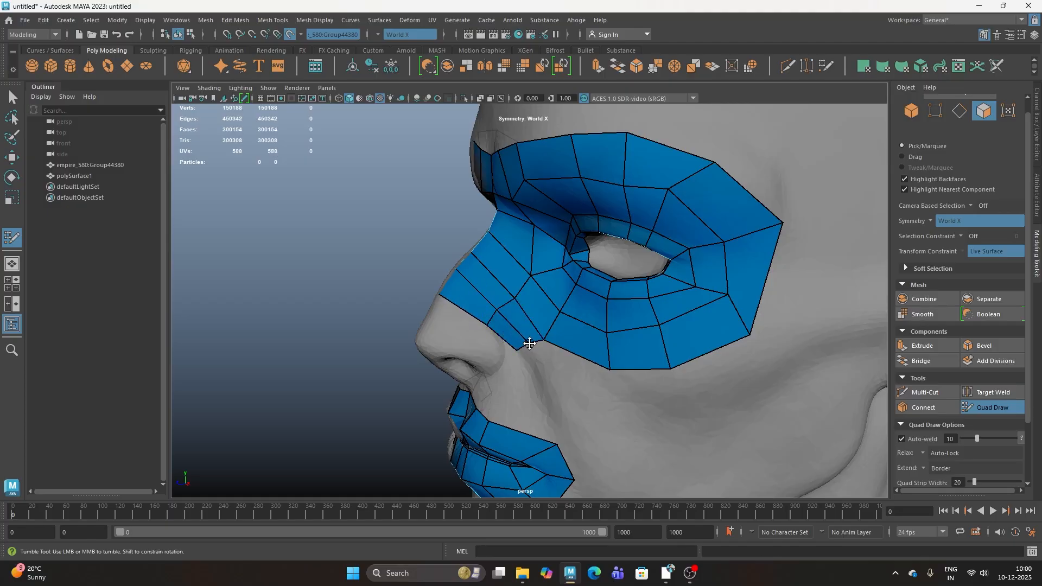
alt+drag(525, 362, 549, 337)
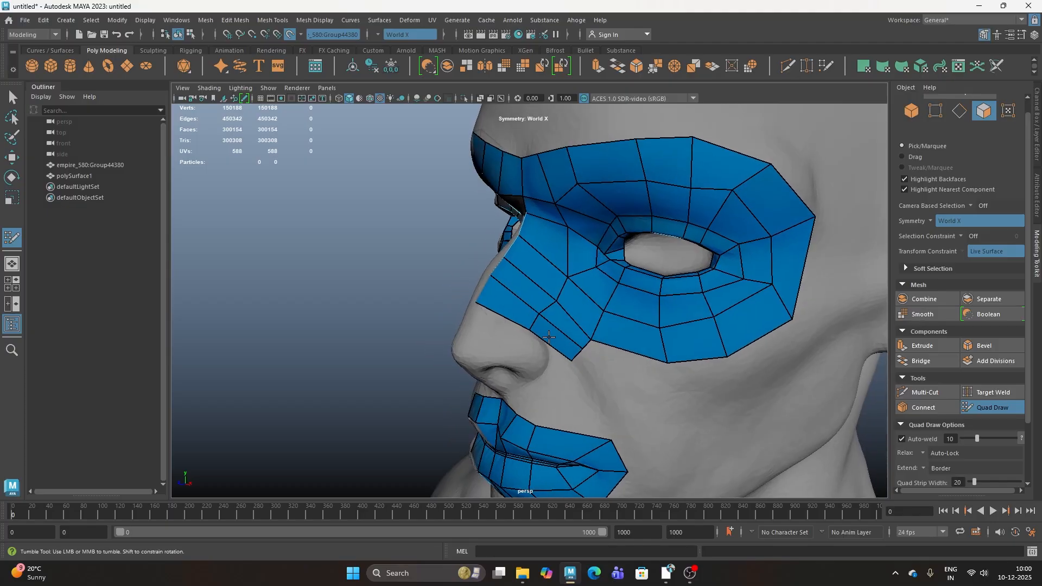
alt+middle_drag(628, 361, 585, 222)
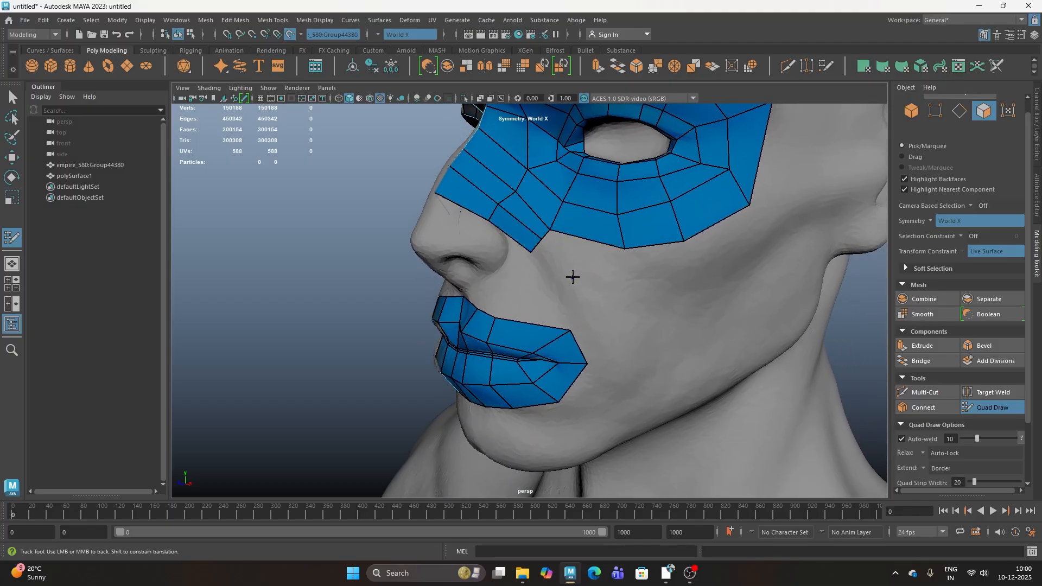
shift+click(566, 292)
alt+drag(566, 292, 645, 296)
shift+click(591, 293)
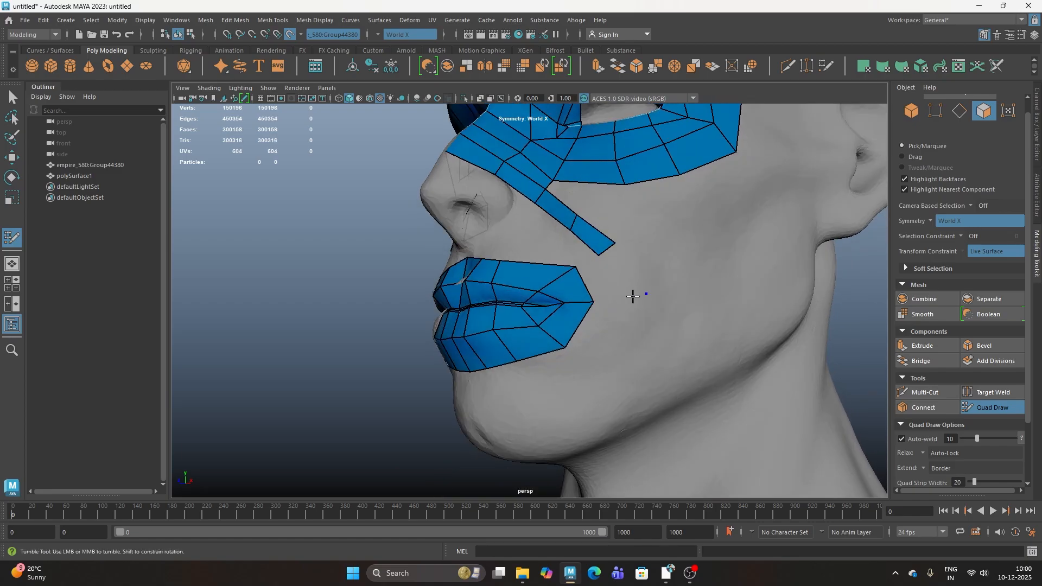
shift+click(621, 301)
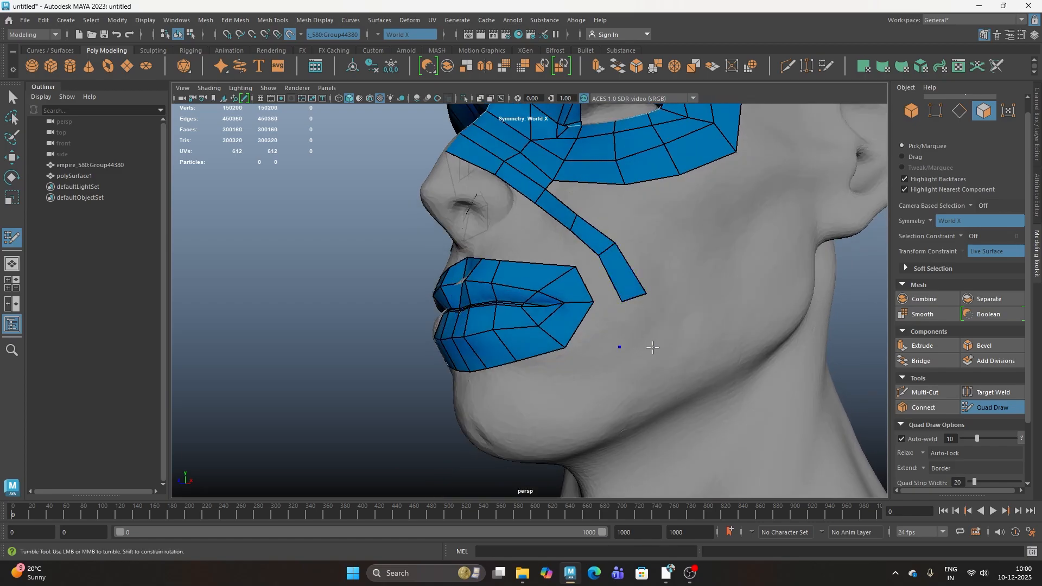
- Continue the quad strip around the mouth corner and below the lower lip, closing it at the middle of the chin
shift+click(640, 321)
alt+drag(640, 321, 630, 353)
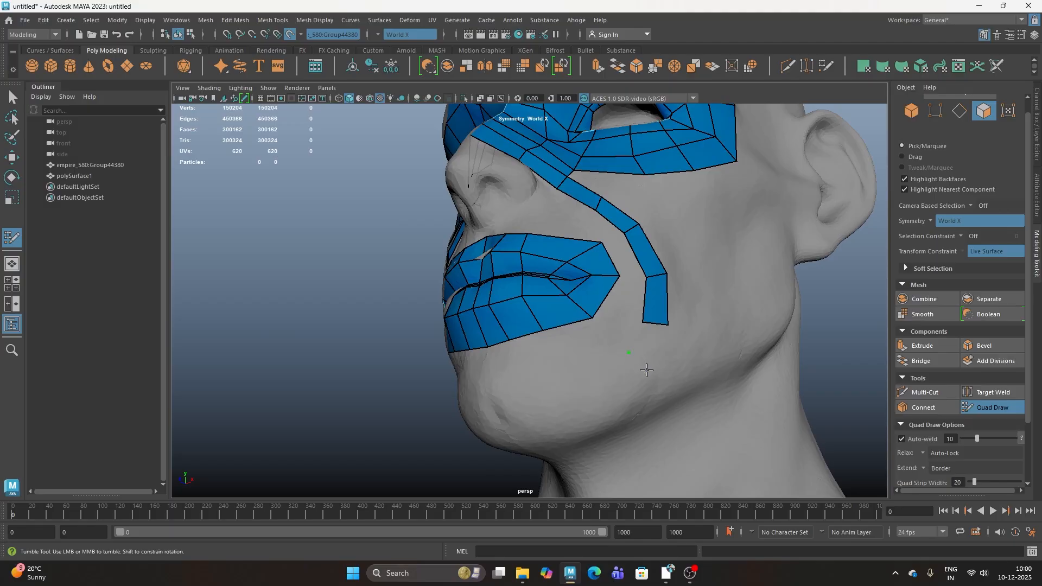
shift+click(647, 370)
shift+click(592, 415)
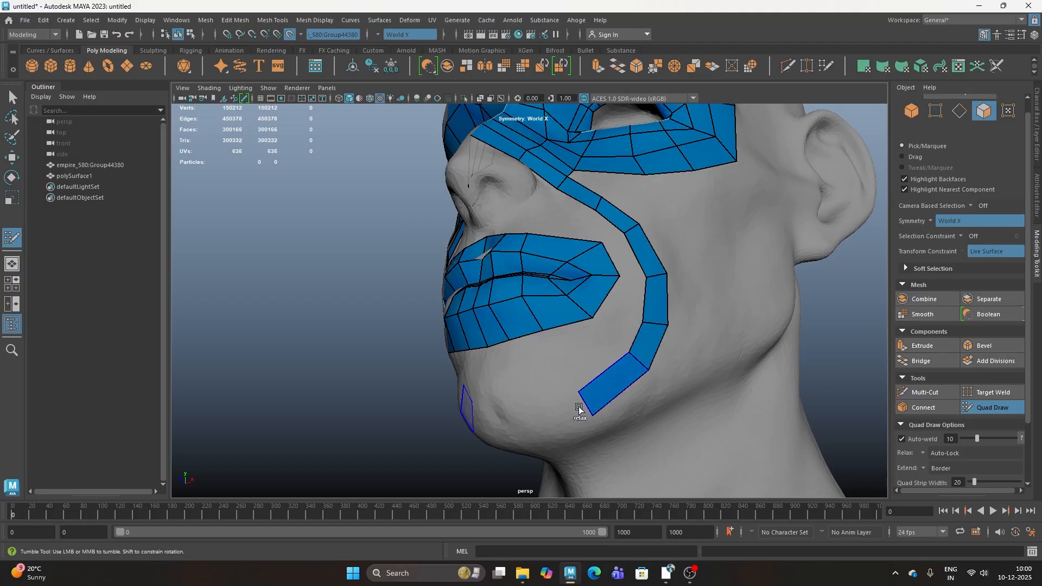
mouse_move(581, 411)
alt+mouse_down()
mouse_move(586, 402)
mouse_move(570, 396)
mouse_move(567, 431)
mouse_move(565, 404)
alt+mouse_up()
shift+click(585, 422)
shift+click(573, 429)
- Relax the vertices of the quad strip that runs from the nose side around the mouth
alt+drag(565, 405, 628, 421)
scroll(591, 398, down, 5)
scroll(543, 336, up, 5)
drag(511, 284, 506, 280)
key(ctrl+z)
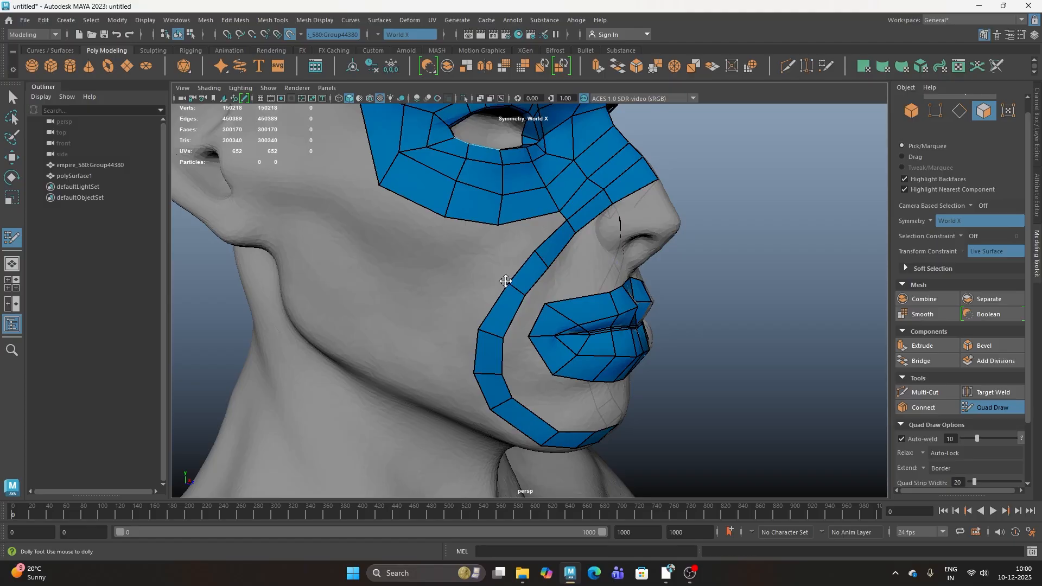
mouse_move(554, 246)
shift+mouse_down()
mouse_move(495, 328)
mouse_move(496, 349)
shift+mouse_up()
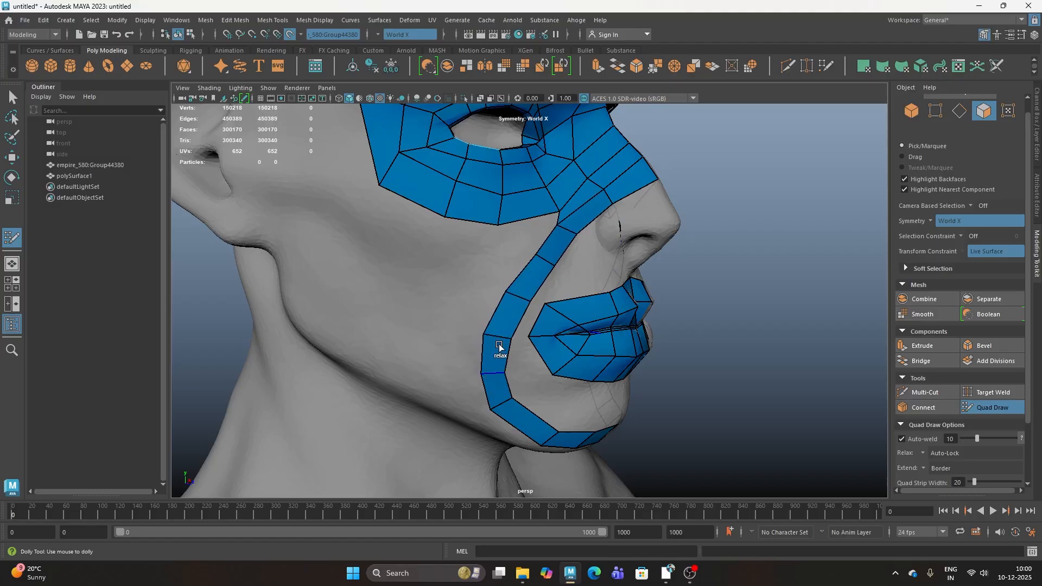
- Fill a symmetrical patch of quads on the central forehead above the nose bridge, closing the gap between the brows
mouse_move(581, 396)
alt+mouse_down()
mouse_move(432, 365)
mouse_move(497, 373)
mouse_move(610, 270)
mouse_move(529, 235)
mouse_move(584, 307)
mouse_move(535, 347)
mouse_move(552, 369)
mouse_move(531, 320)
mouse_move(587, 298)
mouse_move(502, 347)
mouse_move(585, 297)
mouse_move(542, 219)
mouse_move(547, 356)
mouse_move(581, 301)
mouse_move(509, 321)
alt+mouse_up()
scroll(575, 238, down, 5)
scroll(573, 320, up, 5)
scroll(535, 347, down, 6)
scroll(543, 359, up, 5)
scroll(530, 321, down, 5)
scroll(503, 347, up, 5)
scroll(586, 297, down, 4)
scroll(543, 219, up, 5)
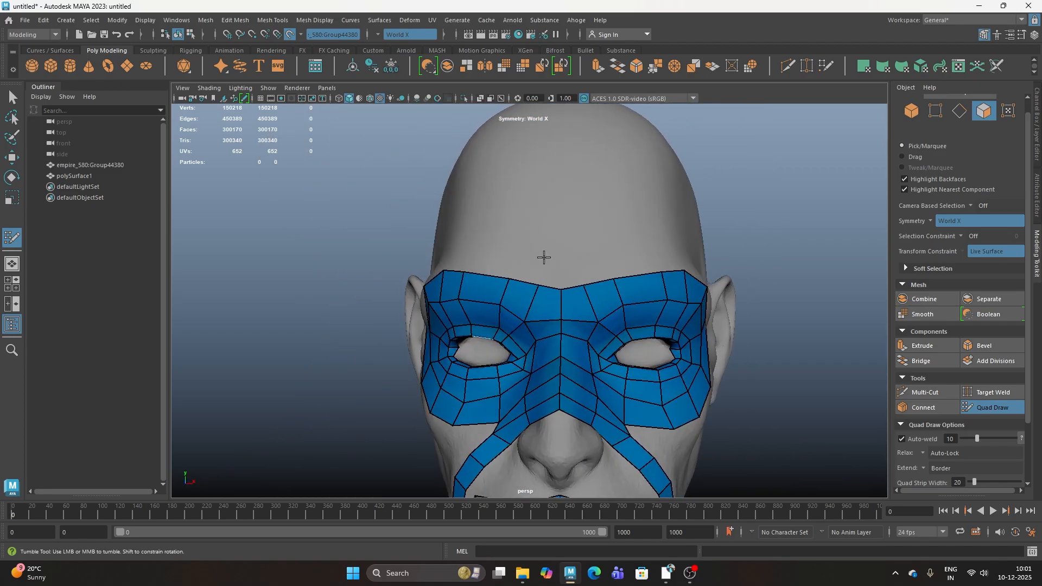
click(527, 247)
shift+click(527, 267)
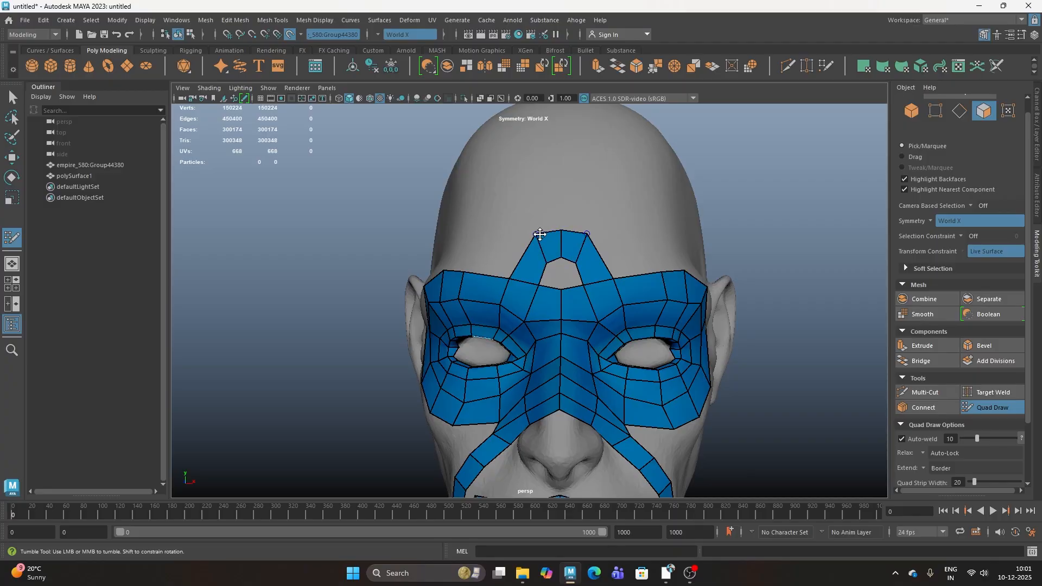
shift+click(552, 271)
- Fill a row of quads above the brow from the central forehead patch to the outer corner of the eye mask
scroll(532, 310, down, 3)
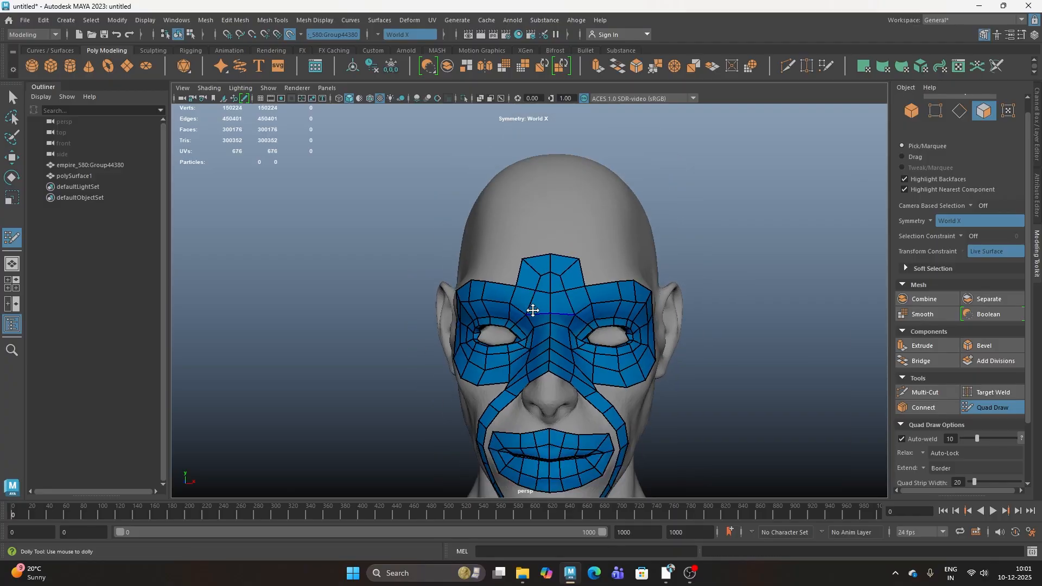
alt+drag(532, 310, 496, 303)
scroll(524, 266, down, 2)
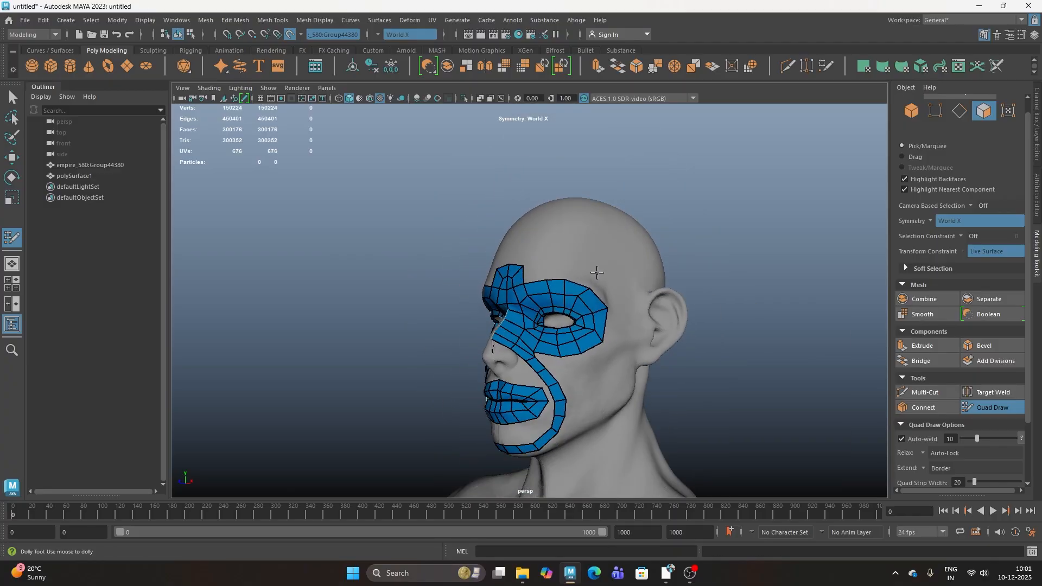
mouse_move(561, 263)
alt+mouse_down()
mouse_move(558, 326)
mouse_move(565, 267)
alt+mouse_up()
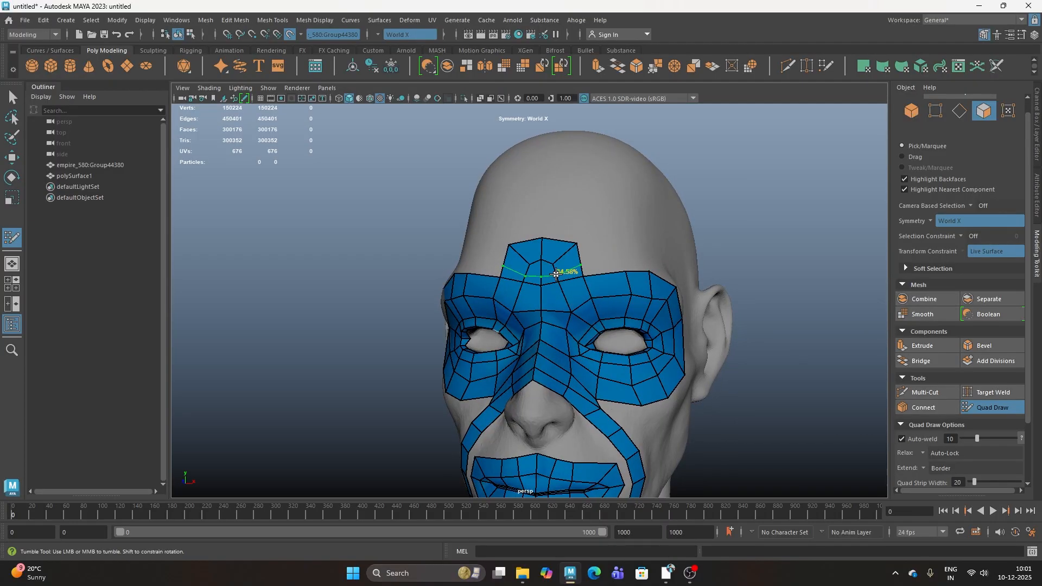
scroll(561, 271, up, 3)
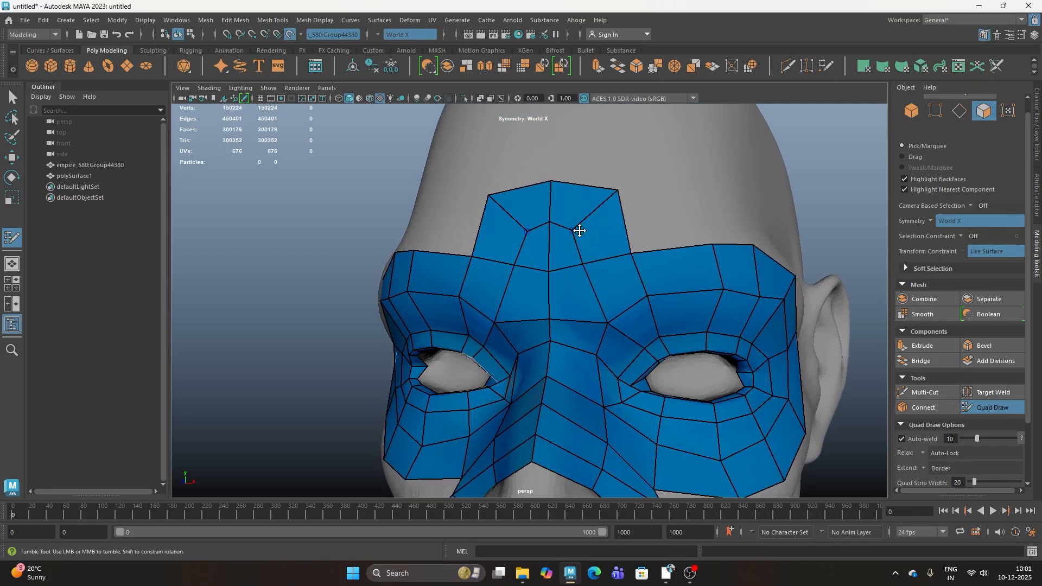
alt+drag(558, 211, 643, 230)
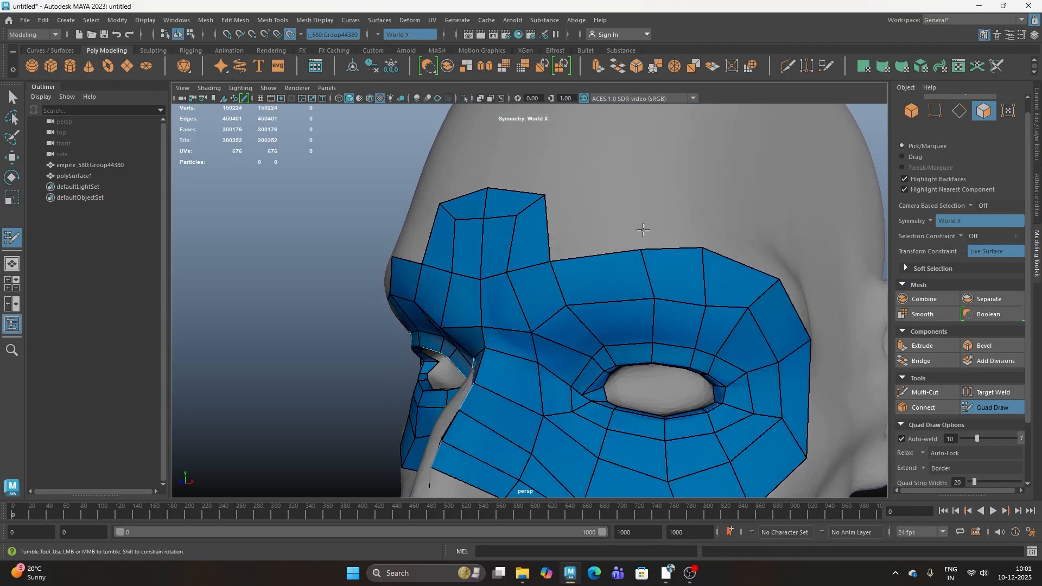
shift+click(598, 232)
scroll(600, 249, down, 5)
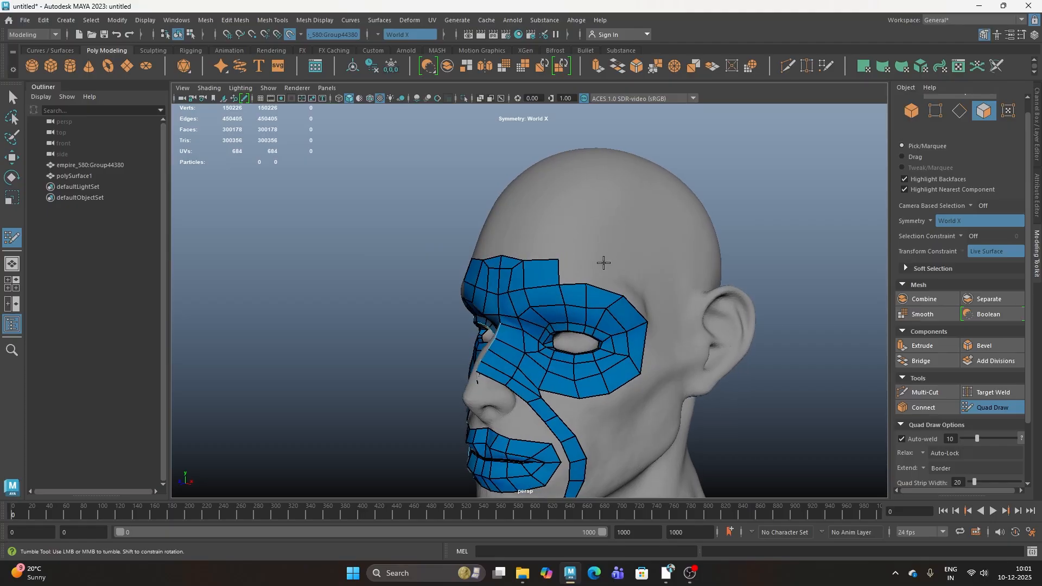
shift+click(582, 268)
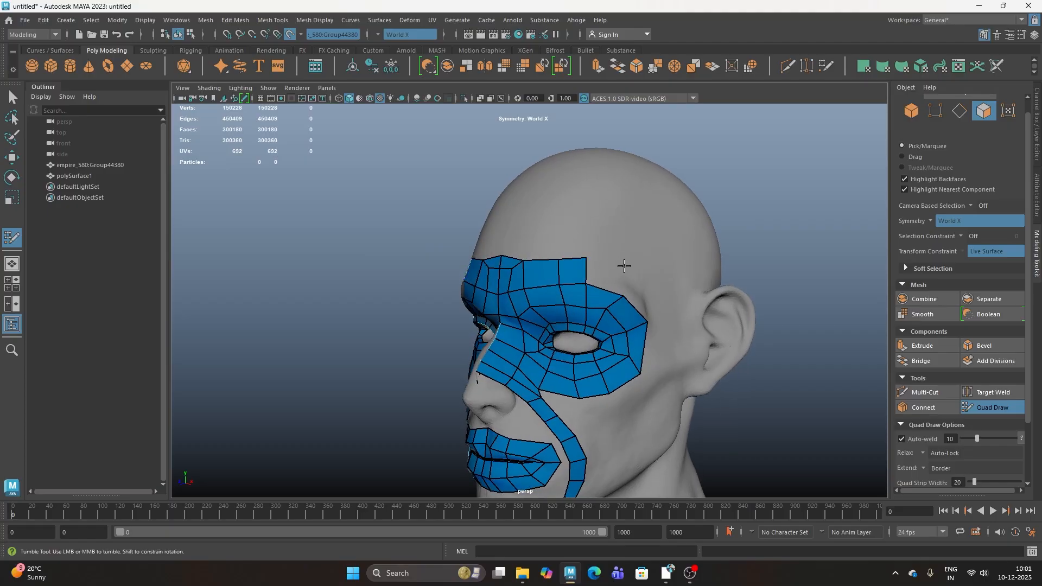
shift+click(610, 278)
alt+drag(612, 279, 702, 310)
shift+click(638, 304)
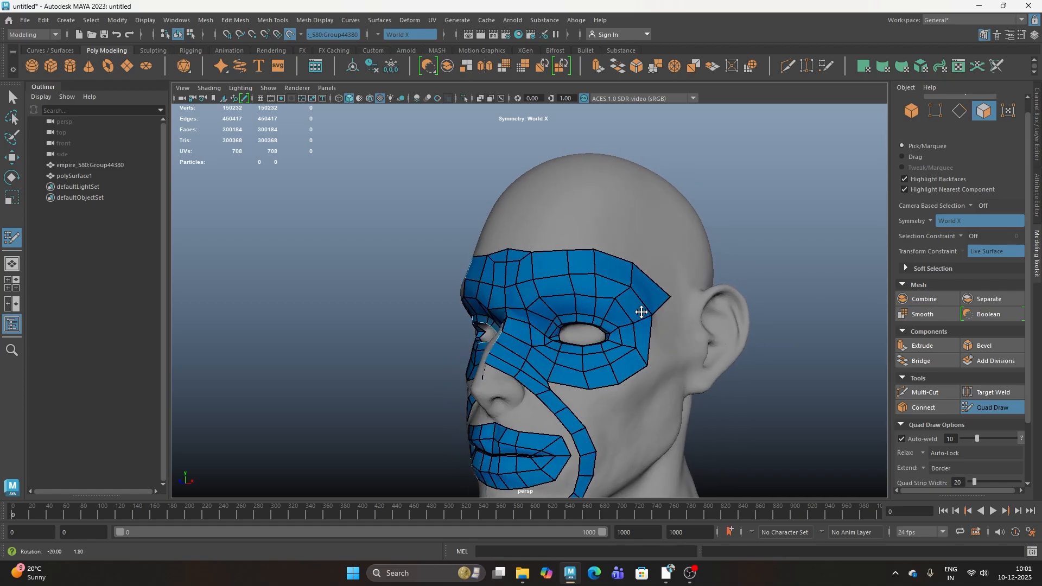
- Insert an edge loop along the row above the brow and extend quads across the temple to the front of the ear
ctrl+click(564, 264)
alt+drag(564, 265, 622, 327)
mouse_move(624, 350)
alt+mouse_down()
mouse_move(624, 329)
mouse_move(608, 361)
alt+mouse_up()
click(634, 342)
shift+click(619, 328)
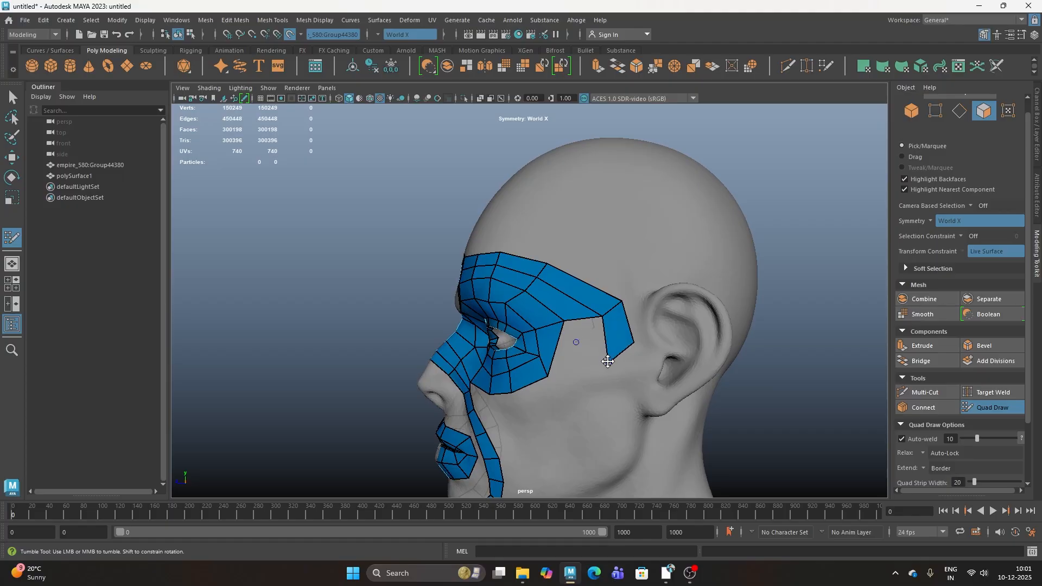
- Extend the quad strip from the temple down in front of the ear and around the jaw corner
alt+middle_drag(632, 347, 640, 331)
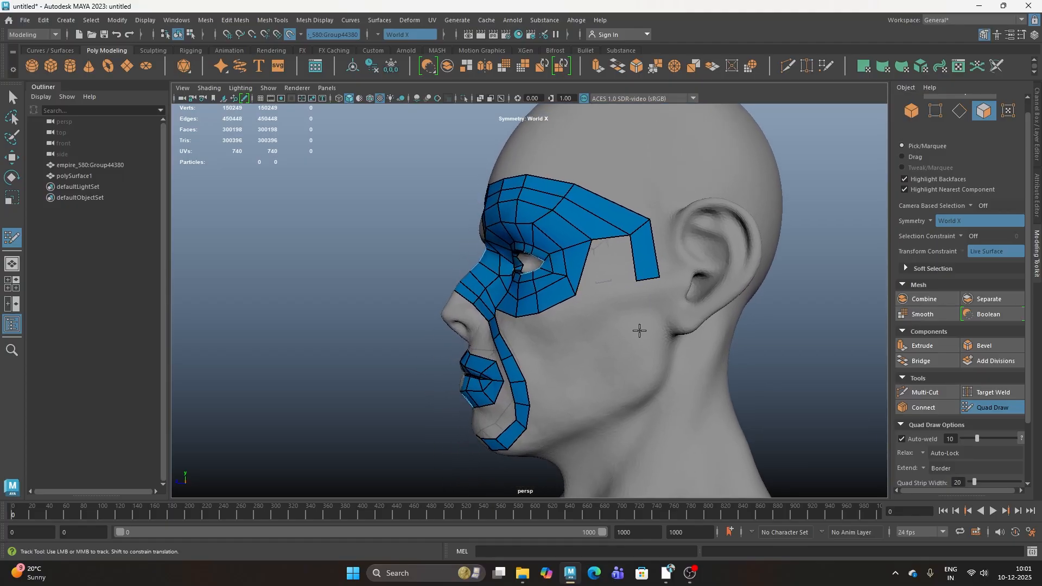
shift+click(650, 314)
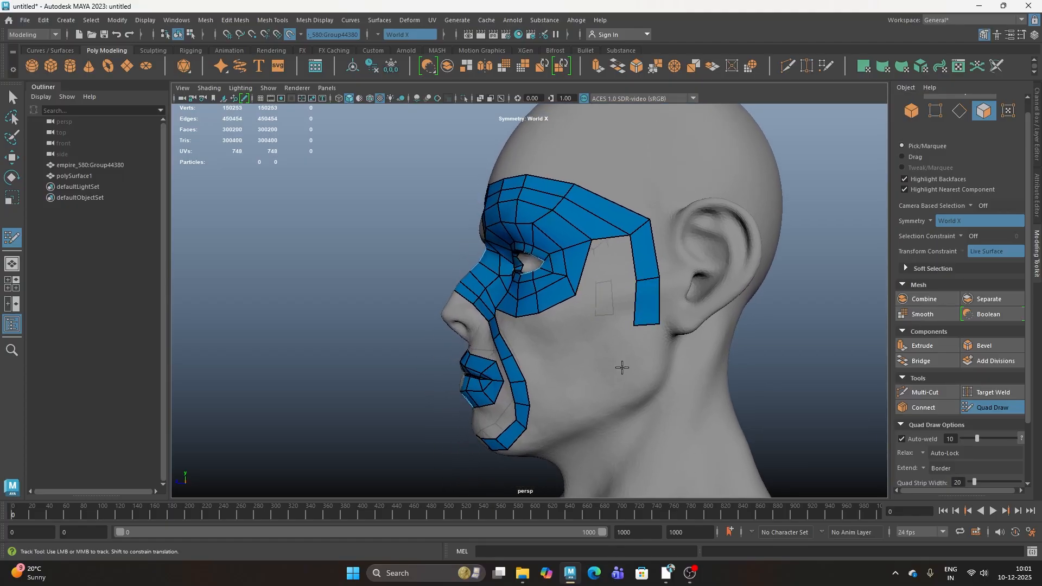
shift+click(653, 379)
alt+drag(653, 379, 626, 377)
shift+click(655, 384)
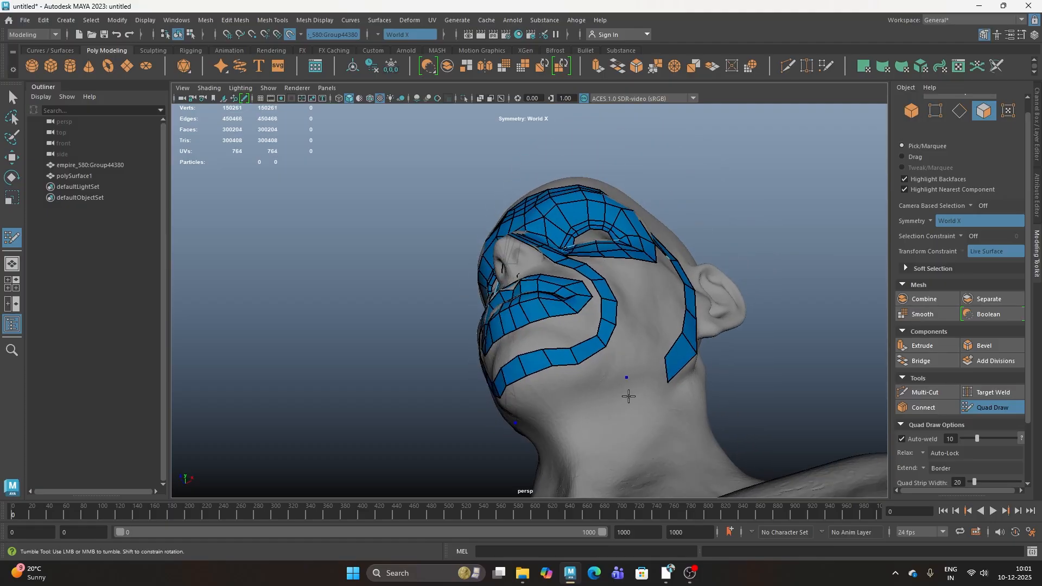
shift+click(652, 382)
- Continue the jaw strip with quads under the jaw and join both mirrored ends at the centre line beneath the chin
click(593, 384)
click(606, 404)
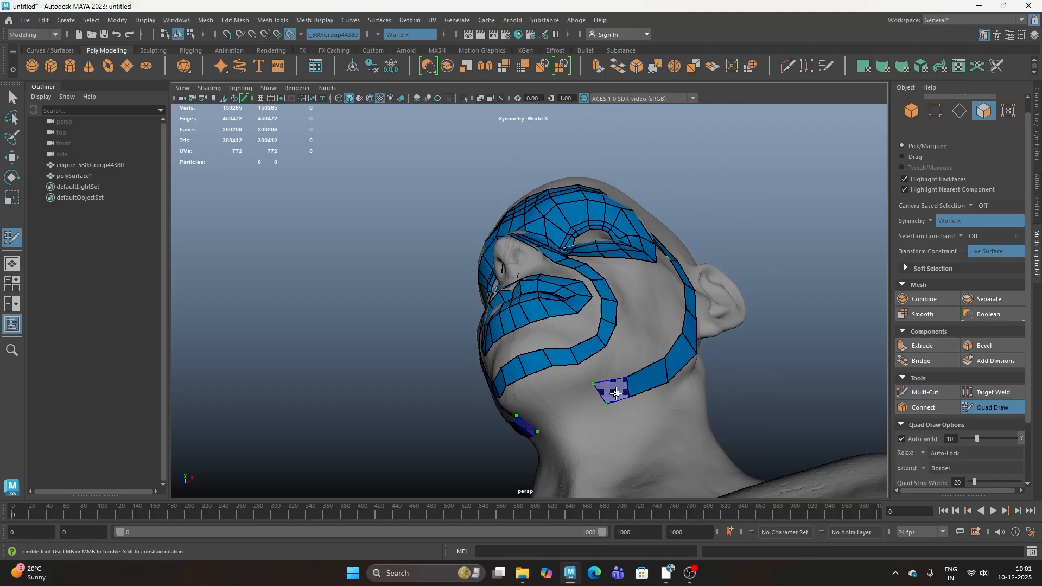
shift+click(616, 395)
alt+drag(616, 394, 584, 405)
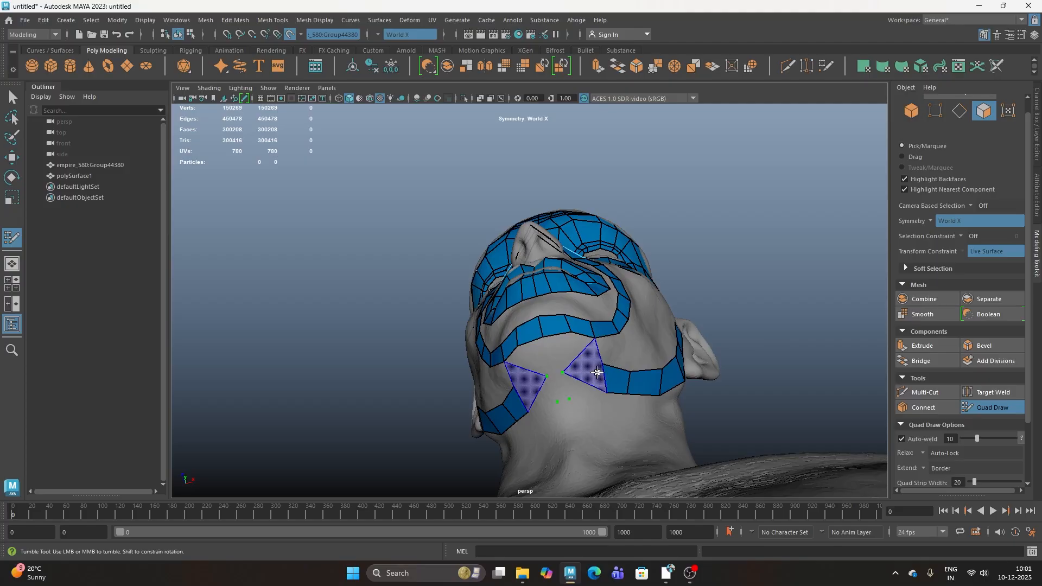
shift+click(555, 396)
alt+drag(555, 398, 562, 375)
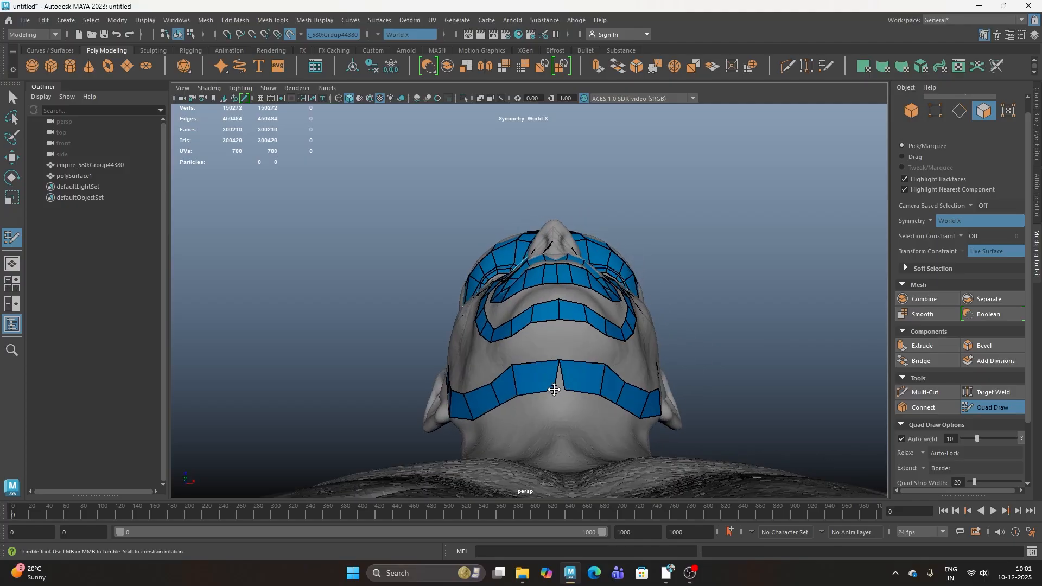
- Reposition vertices on the jaw strip and along the upper forehead edge to even out the quads
alt+drag(565, 395, 458, 400)
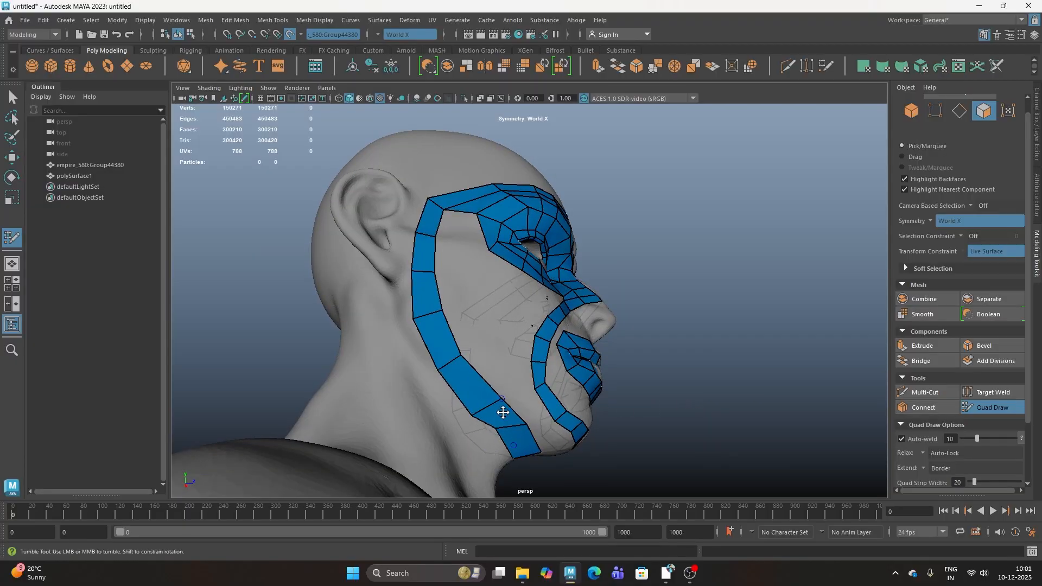
mouse_move(486, 406)
mouse_down()
mouse_move(472, 398)
mouse_move(500, 386)
mouse_up()
scroll(487, 249, up, 5)
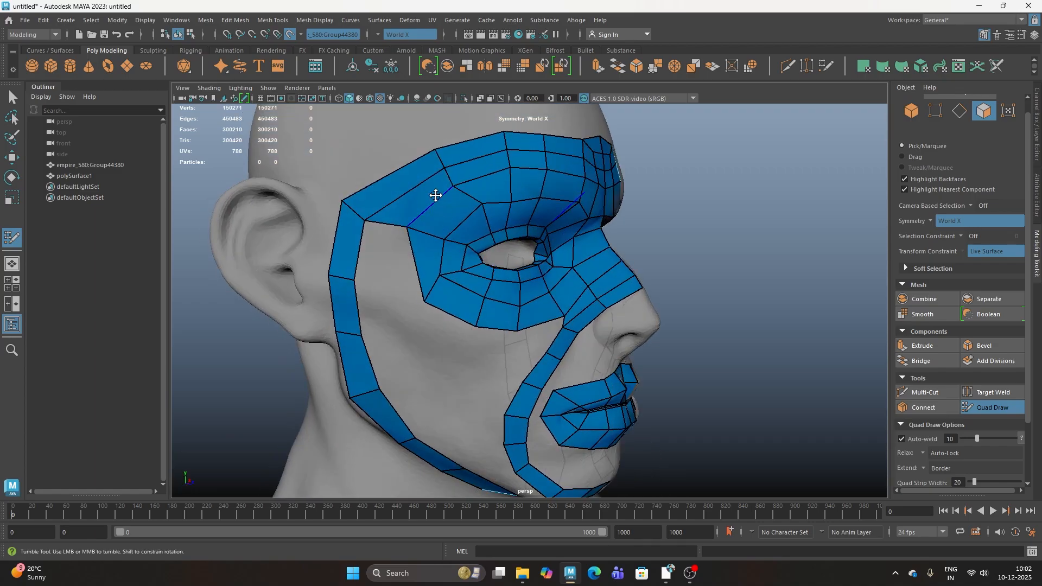
alt+middle_drag(446, 168, 479, 317)
drag(465, 309, 463, 303)
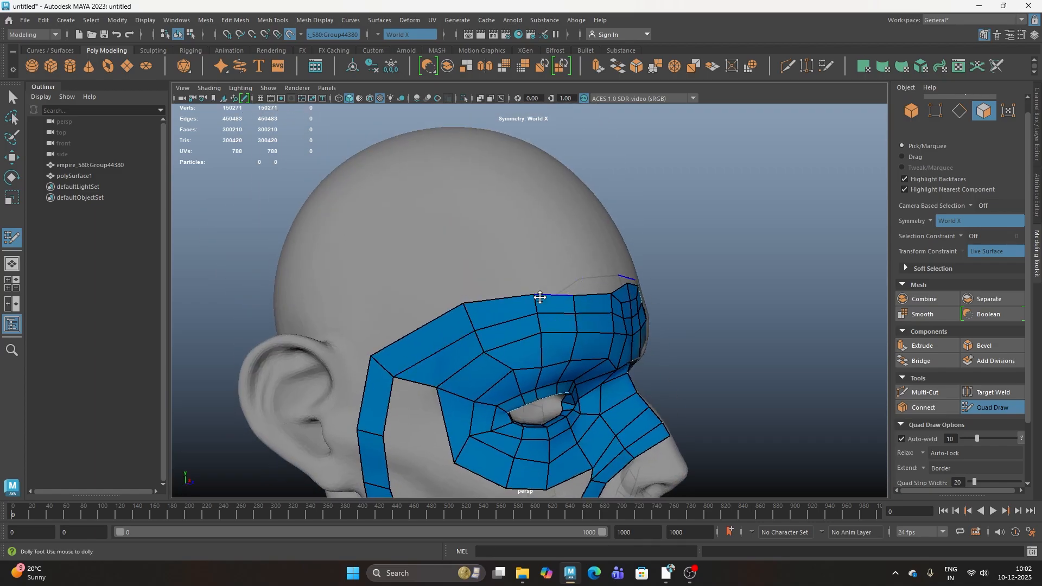
mouse_move(535, 291)
alt+mouse_down()
mouse_move(482, 326)
mouse_move(526, 304)
alt+mouse_up()
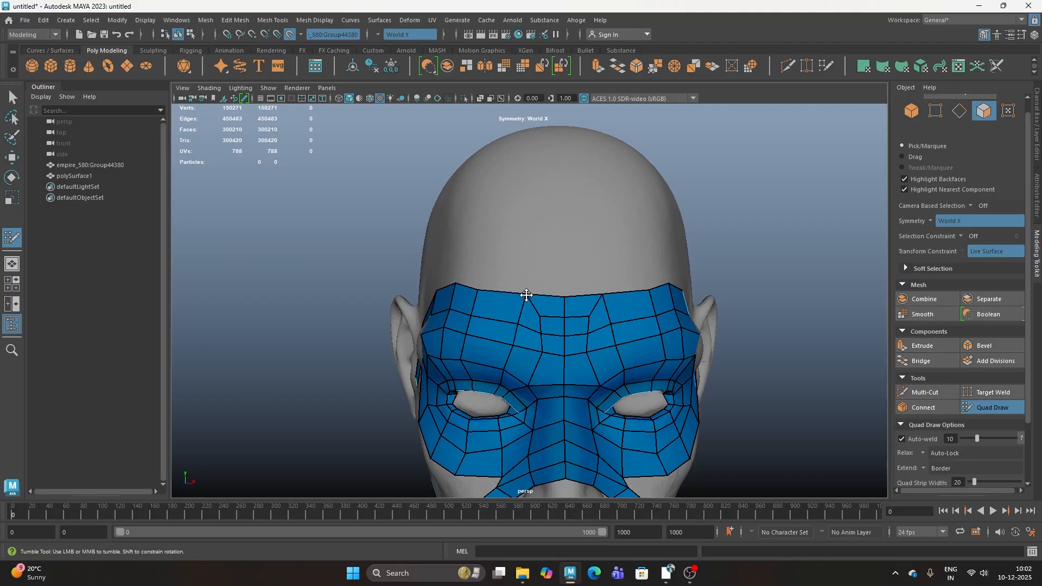
- Relax the quads along the upper forehead and across the temple to even out their spacing
mouse_move(577, 348)
shift+mouse_down()
mouse_move(610, 326)
mouse_move(695, 312)
mouse_move(507, 328)
shift+mouse_up()
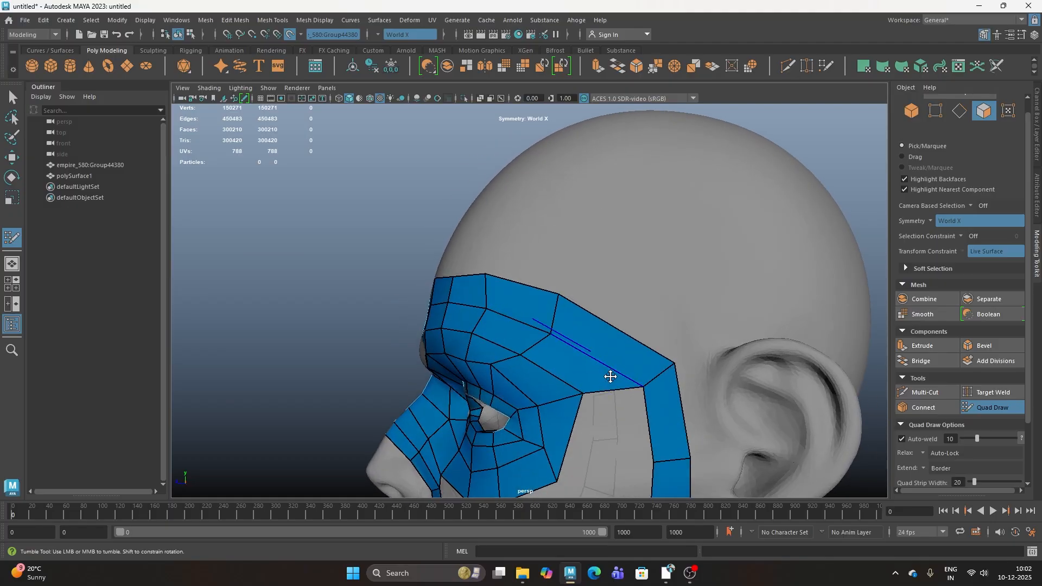
scroll(611, 377, down, 8)
alt+drag(611, 376, 649, 386)
alt+middle_drag(570, 413, 567, 325)
alt+drag(504, 375, 665, 388)
scroll(540, 320, up, 5)
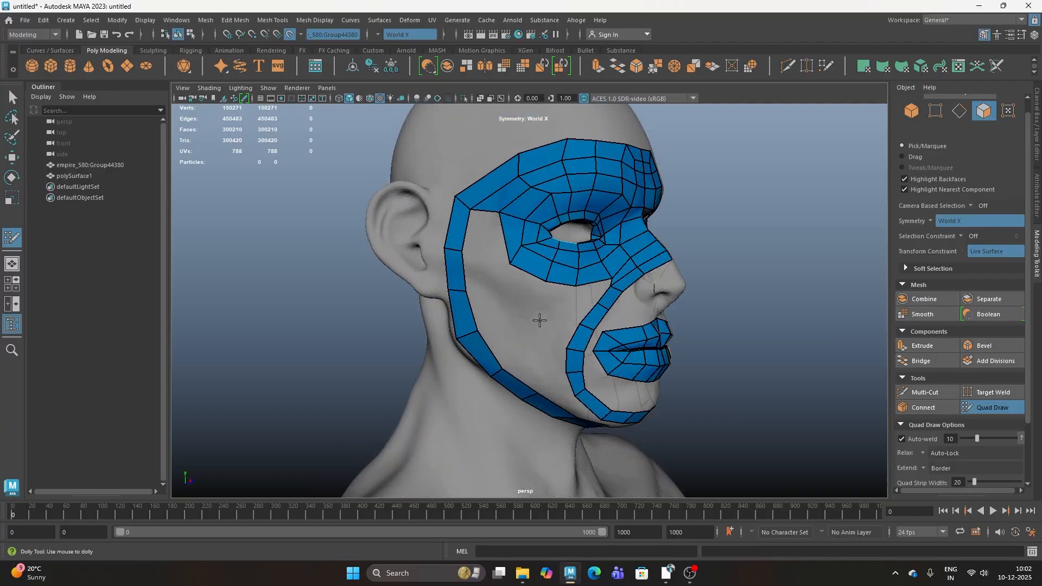
- Fill a centre column of quads from the upper lip over the nose base and tip to the bridge, inserting an edge loop and relaxing it
alt+drag(539, 320, 497, 337)
scroll(570, 293, up, 5)
mouse_move(611, 266)
alt+mouse_down()
mouse_move(562, 264)
mouse_move(641, 295)
mouse_move(505, 304)
mouse_move(534, 309)
mouse_move(556, 354)
alt+mouse_up()
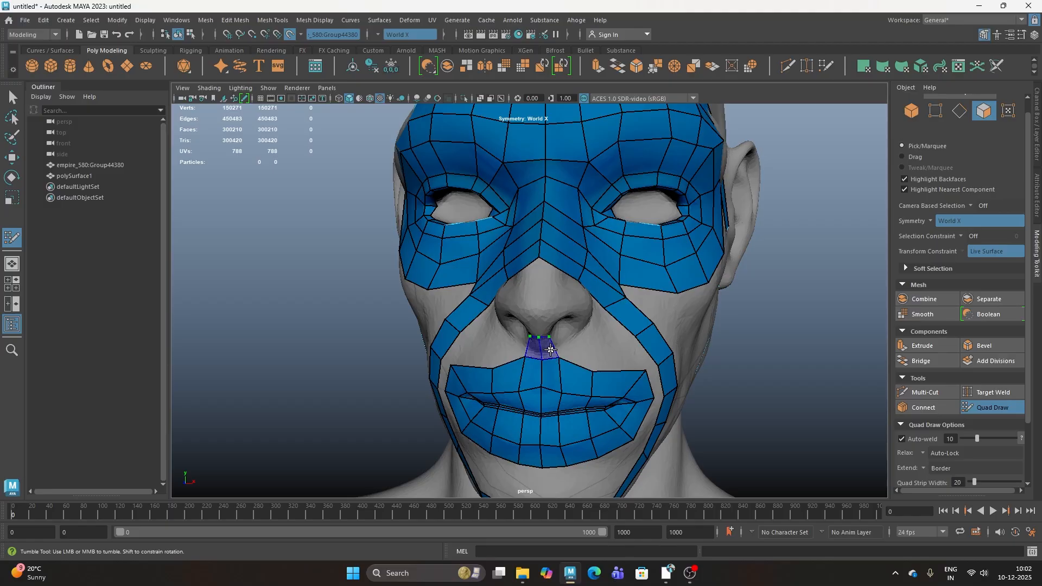
shift+click(552, 343)
shift+click(540, 324)
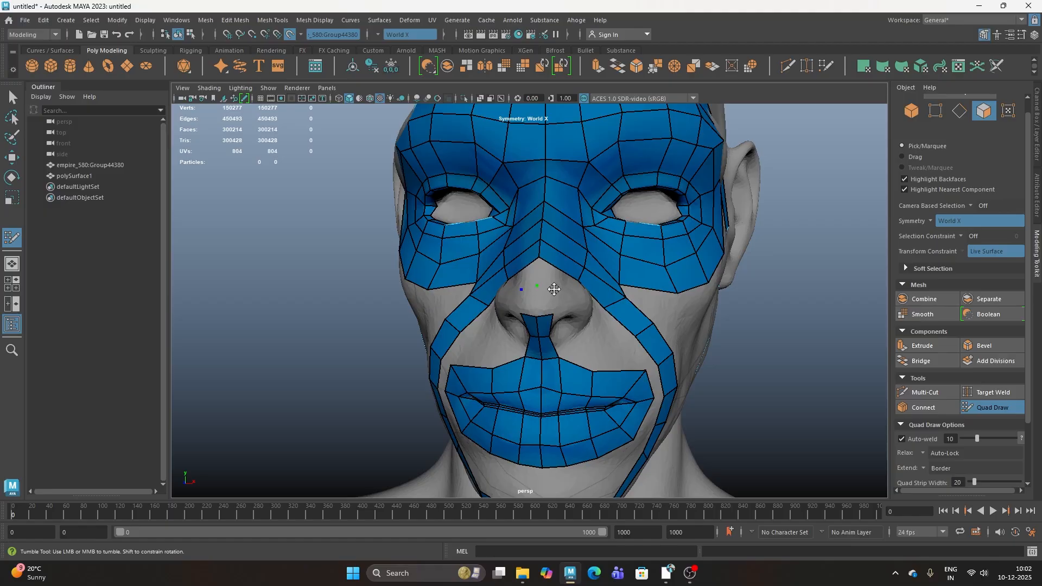
shift+click(545, 307)
mouse_move(549, 309)
alt+mouse_down()
mouse_move(586, 347)
mouse_move(577, 363)
alt+mouse_up()
ctrl+click(589, 348)
shift+click(598, 369)
mouse_move(571, 217)
shift+mouse_down()
mouse_move(583, 190)
mouse_move(479, 172)
mouse_move(538, 278)
mouse_move(549, 234)
mouse_move(544, 293)
shift+mouse_up()
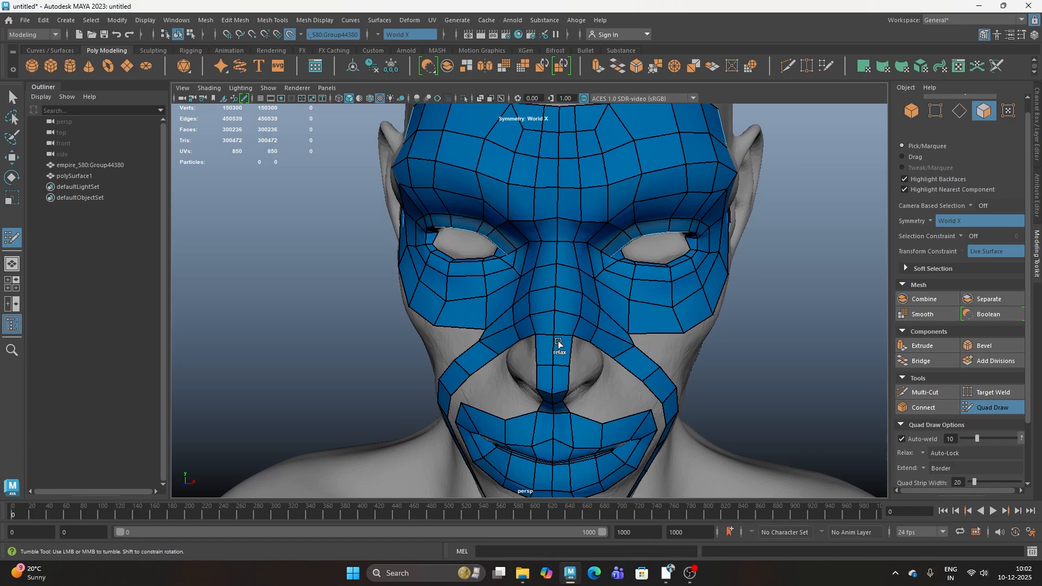
- Build a mirrored ring of quads around the nostril, starting from the nose tip and closing at the nose base
mouse_move(625, 365)
alt+mouse_down()
mouse_move(586, 338)
mouse_move(477, 302)
mouse_move(521, 326)
alt+mouse_up()
scroll(565, 331, down, 5)
scroll(478, 302, up, 5)
scroll(501, 293, up, 6)
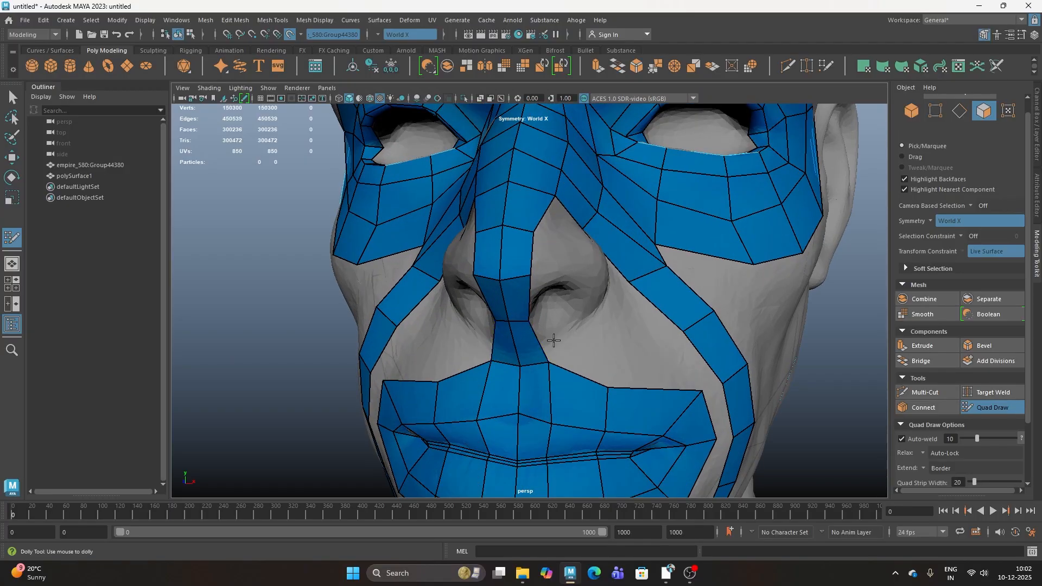
ctrl+click(452, 288)
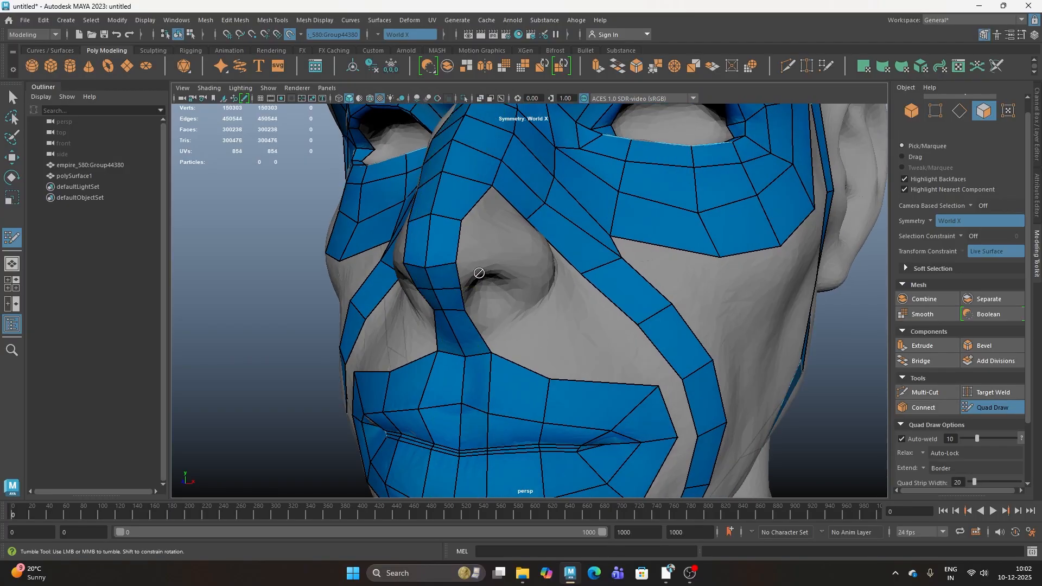
shift+click(476, 271)
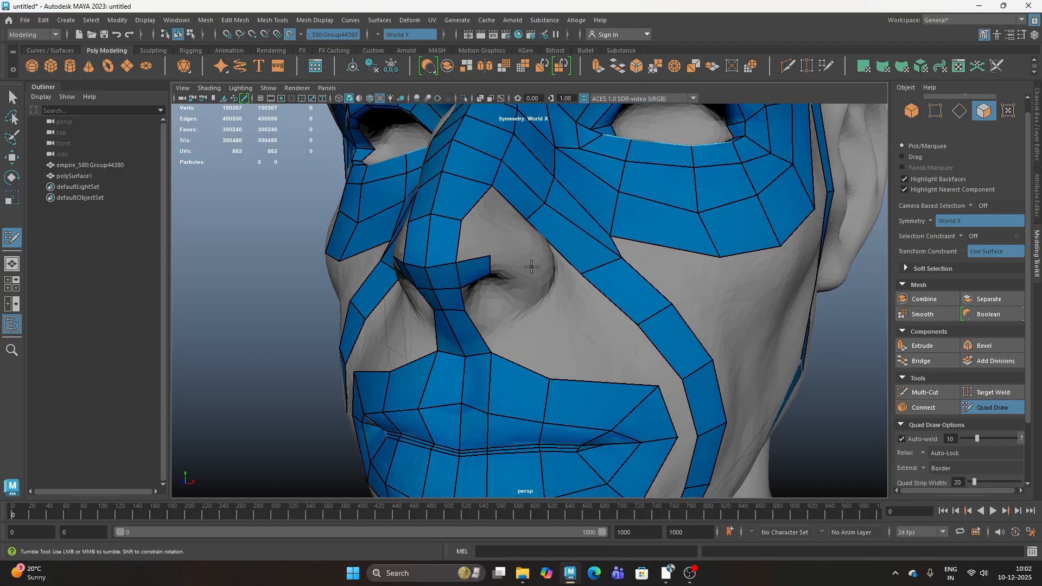
shift+click(516, 274)
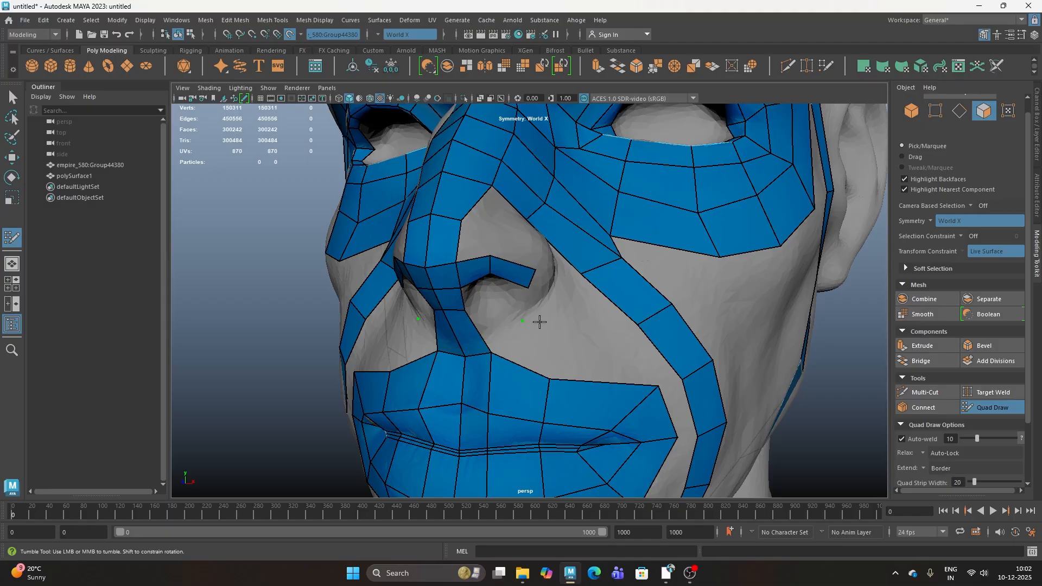
shift+click(534, 279)
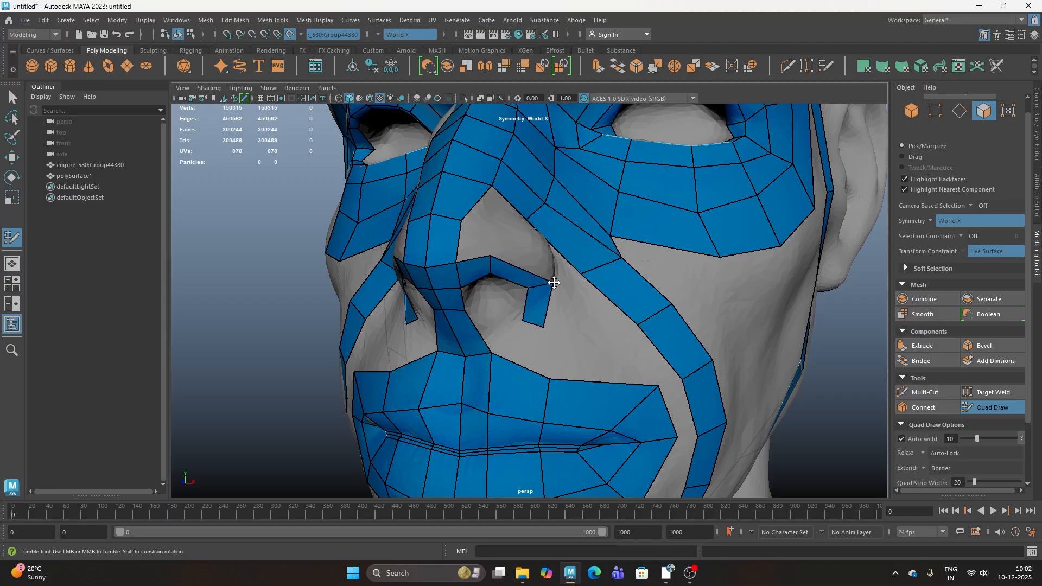
shift+click(505, 328)
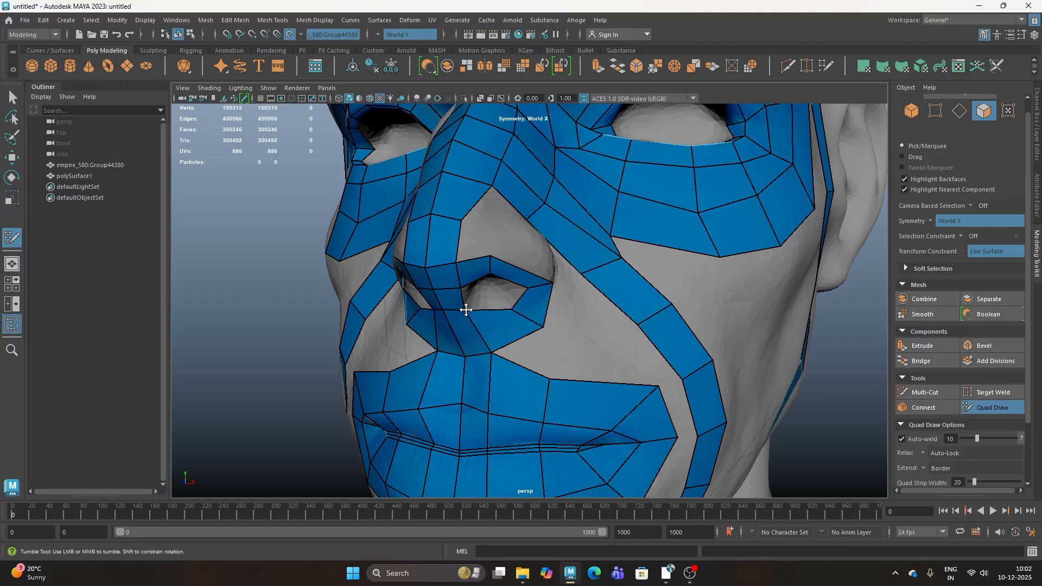
- Extend an inner ring of quads from the nostril border into the nostril and start filling its opening
mouse_move(467, 310)
mouse_down()
mouse_move(472, 318)
mouse_move(483, 307)
mouse_move(466, 244)
mouse_move(503, 326)
mouse_up()
key(Tab)
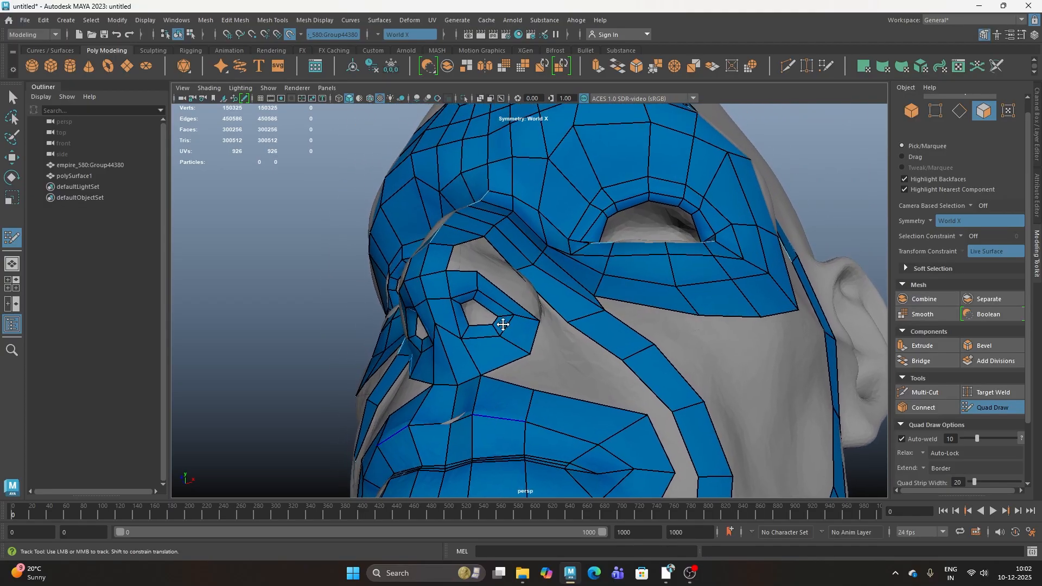
alt+right_drag(503, 325, 514, 377)
shift+click(445, 318)
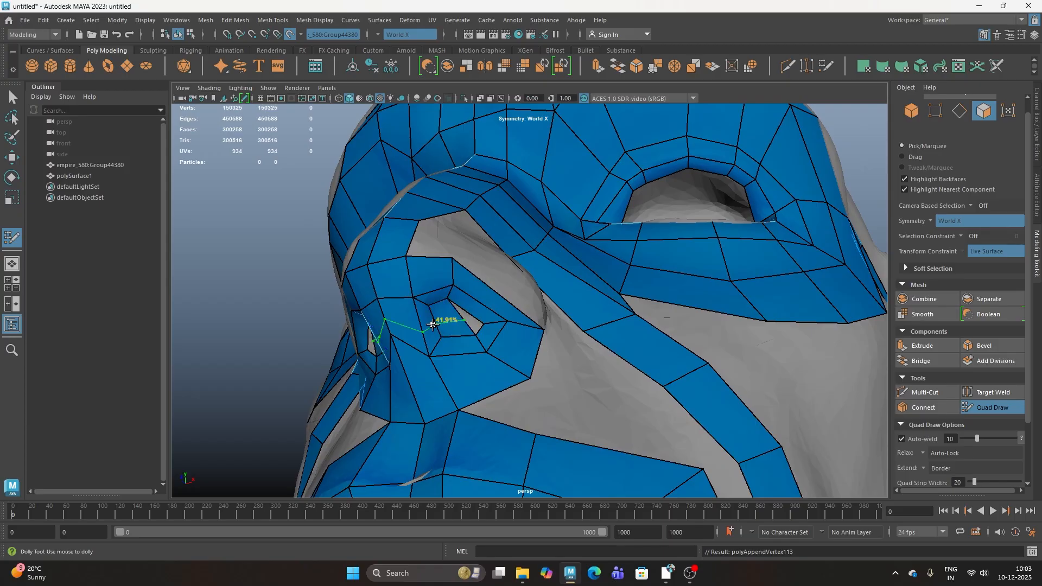
- Insert an edge loop across the nostril, fill the remaining hole with quads, and relax the nostril vertices
ctrl+click(434, 324)
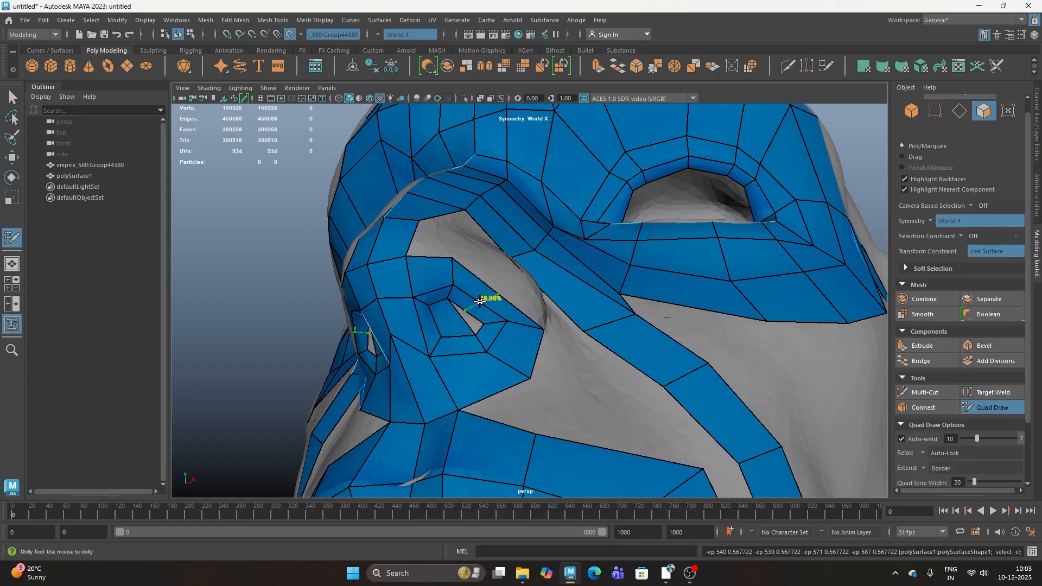
ctrl+shift+click(474, 322)
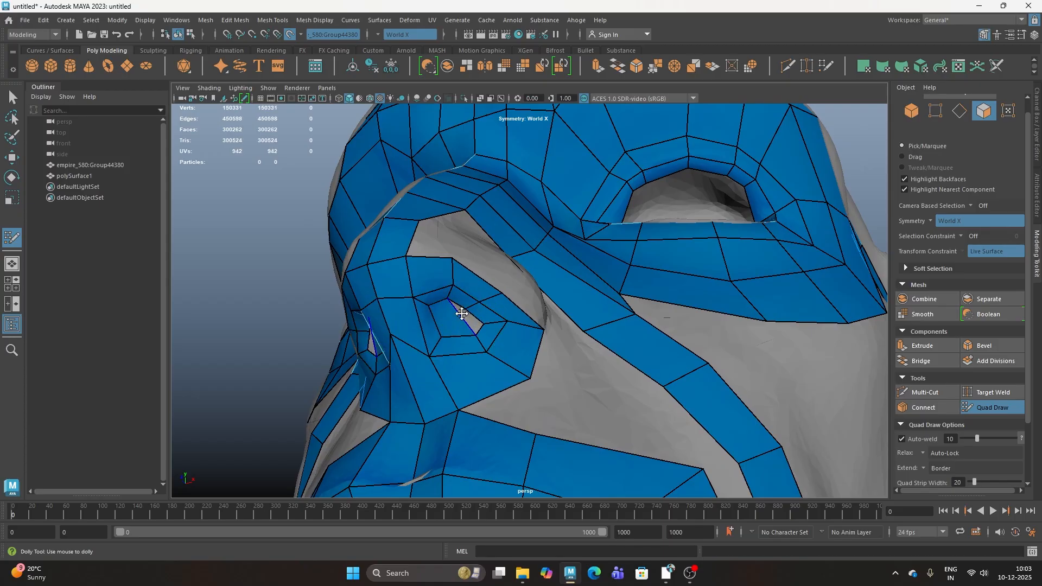
scroll(462, 314, up, 3)
shift+click(410, 344)
scroll(380, 353, up, 2)
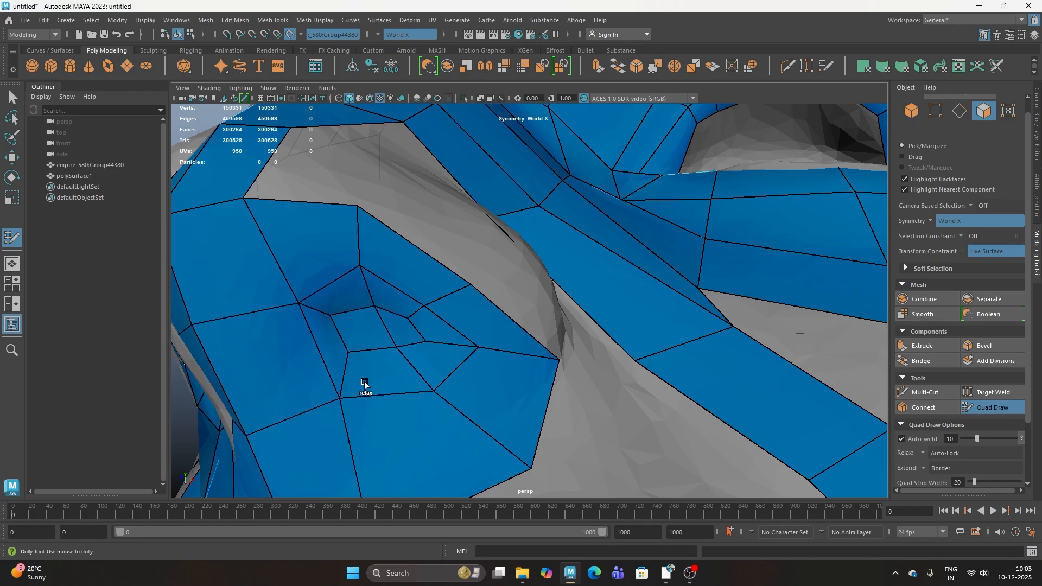
mouse_move(363, 382)
shift+mouse_down()
mouse_move(351, 347)
mouse_move(382, 403)
mouse_move(412, 398)
shift+mouse_up()
- Leave Quad Draw, return to object mode and isolate the retopologized face mesh without the sculpt
scroll(353, 349, down, 10)
scroll(624, 415, down, 3)
alt+drag(630, 415, 530, 381)
scroll(540, 426, down, 3)
scroll(553, 409, down, 4)
scroll(496, 417, up, 4)
scroll(519, 420, down, 5)
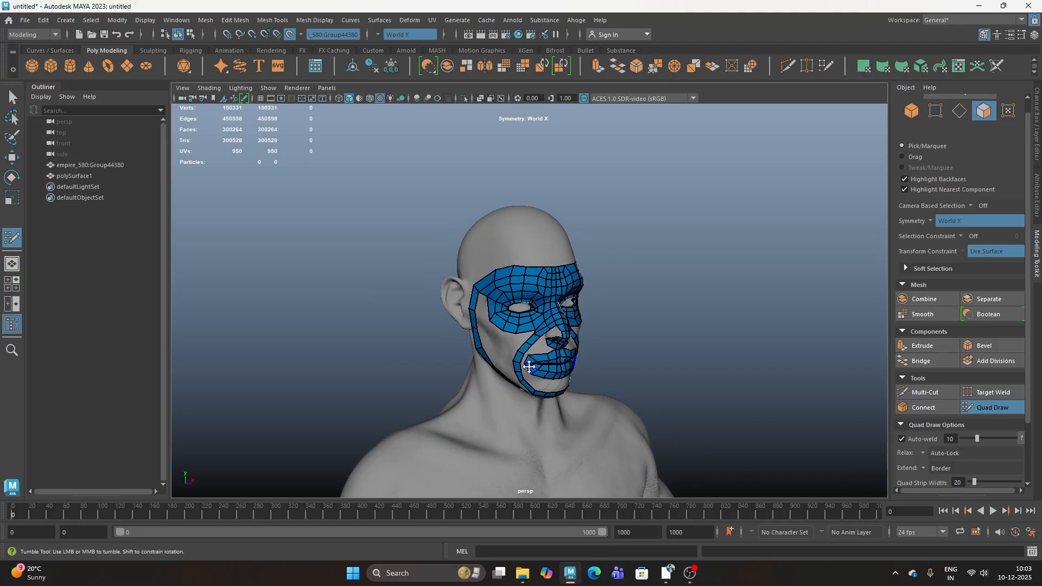
key(w)
right_drag(548, 350, 652, 268)
key(ctrl+1)
click(696, 309)
alt+drag(563, 408, 502, 403)
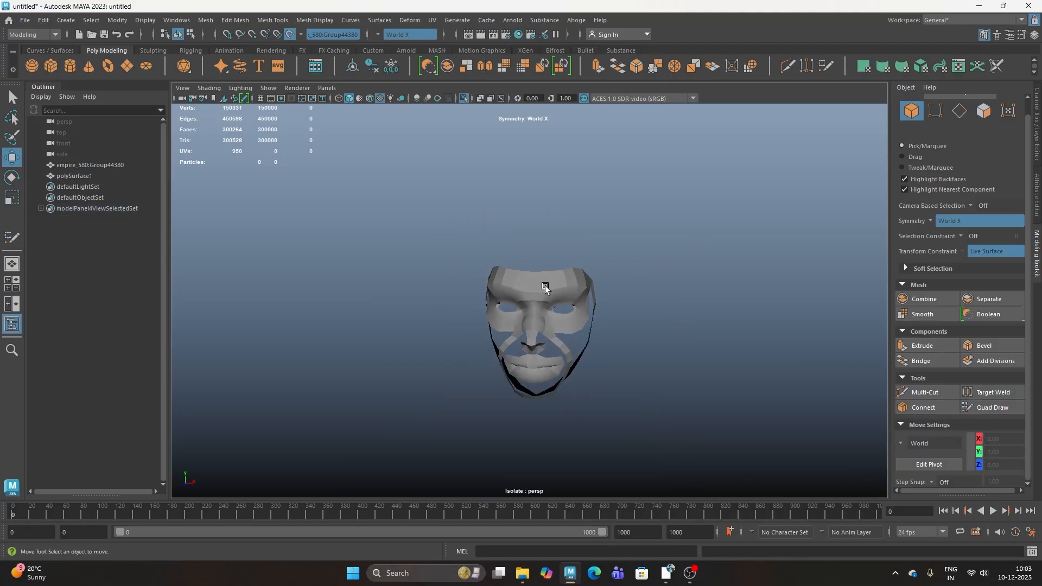
- Select the isolated face mesh, preview it smoothed, and examine its edge flow from the front
click(545, 287)
click(684, 340)
alt+drag(684, 339, 551, 396)
scroll(561, 344, up, 5)
click(560, 344)
scroll(543, 353, down, 5)
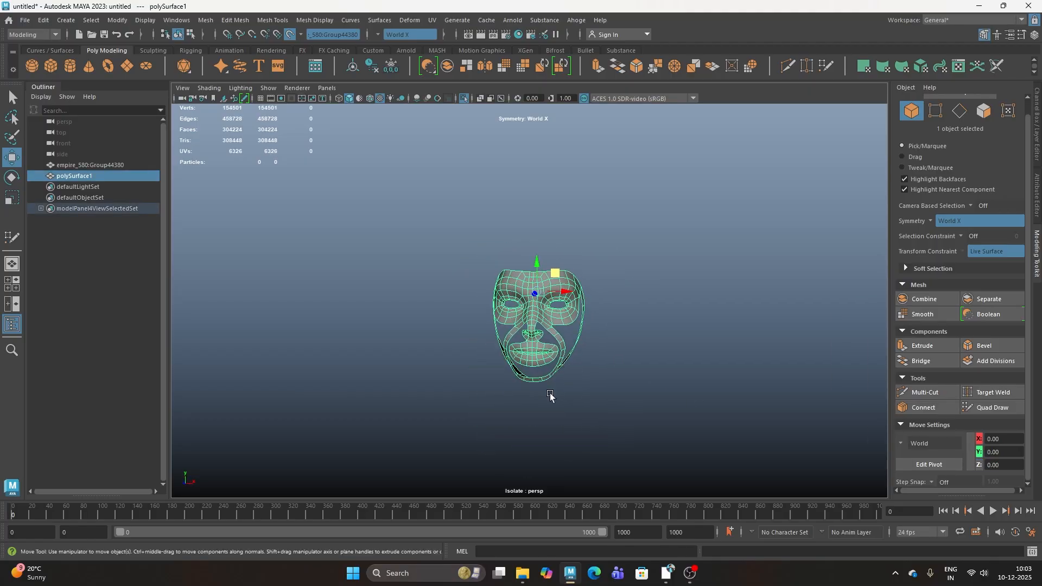
scroll(548, 374, up, 5)
alt+middle_drag(547, 365, 572, 324)
alt+drag(572, 323, 591, 303)
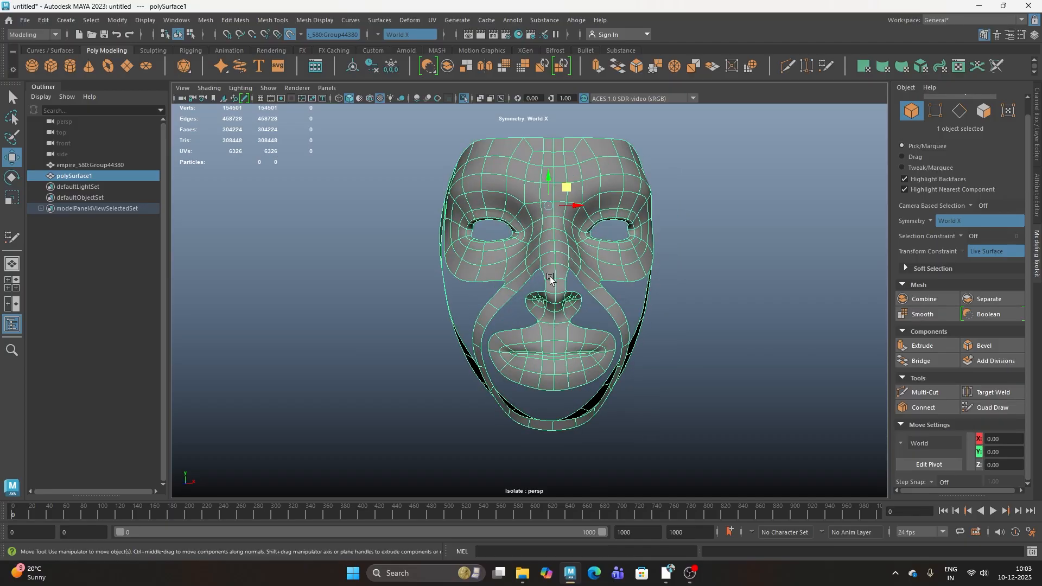
scroll(550, 278, down, 2)
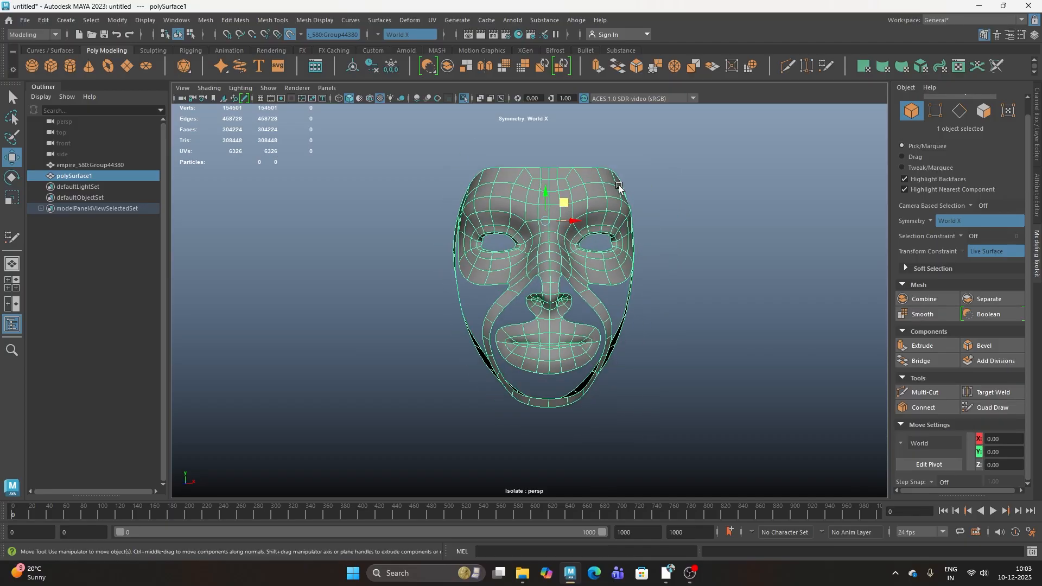
- Turn symmetry off and switch the face mesh to face selection
click(376, 35)
click(400, 42)
right_click(526, 170)
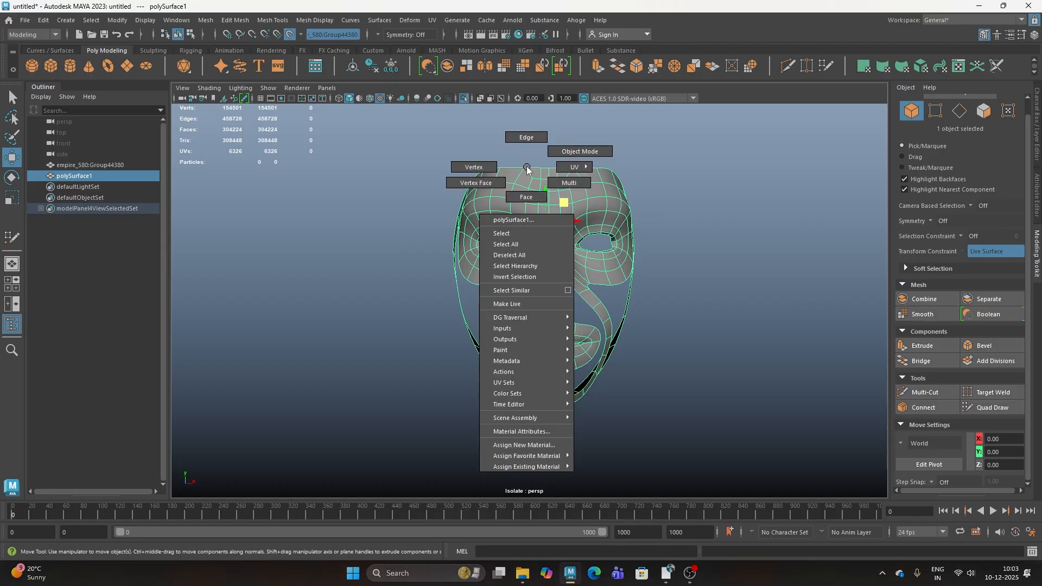
click(526, 198)
scroll(525, 196, up, 3)
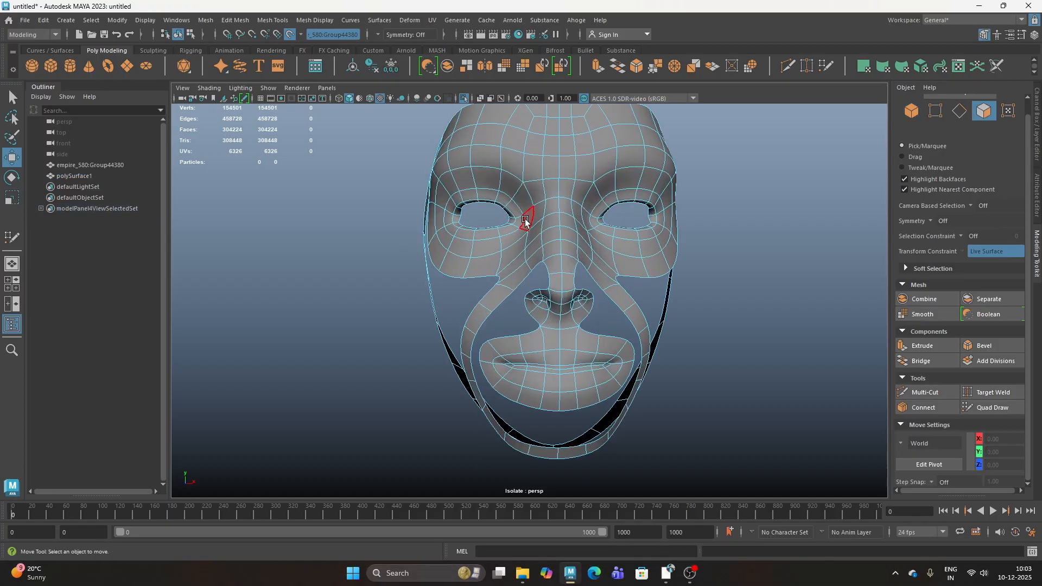
alt+drag(545, 227, 530, 233)
- Select the face loops over the brows and around the eye, and add the loop running over the nose and around the mouth
click(595, 167)
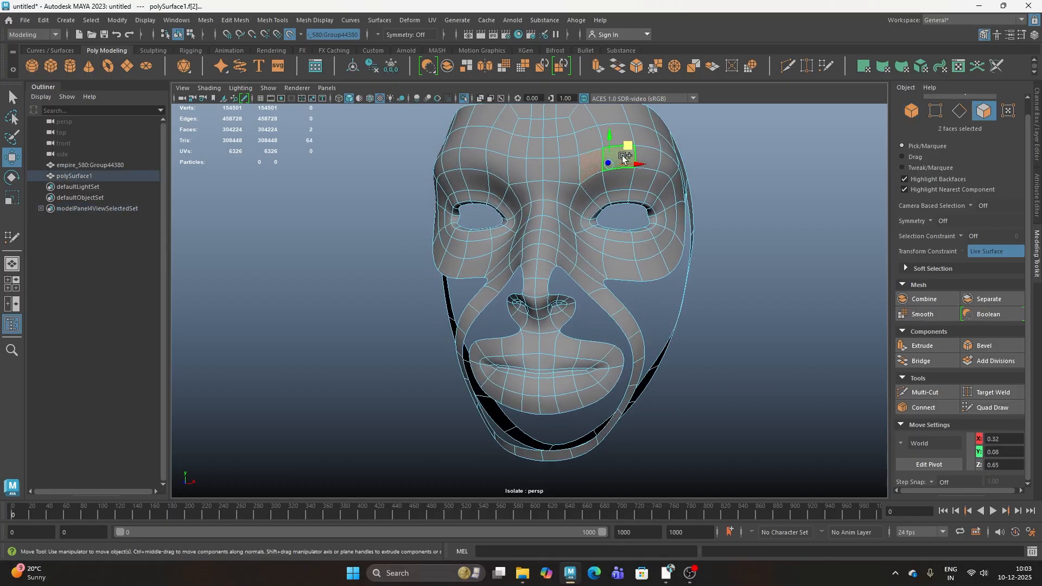
double_click(624, 158)
alt+drag(624, 158, 591, 167)
shift+double_click(623, 170)
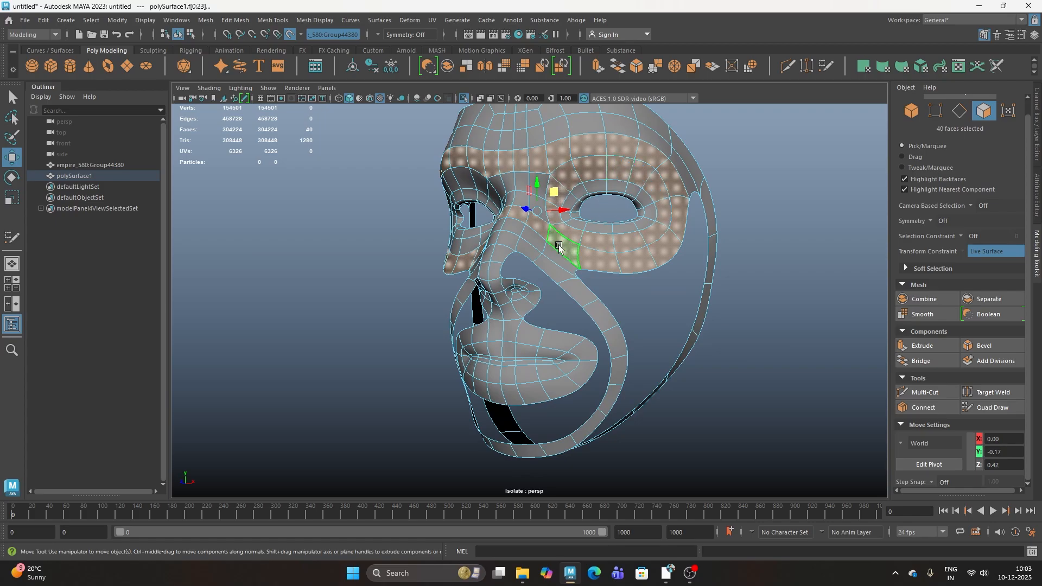
shift+double_click(523, 250)
alt+drag(523, 250, 544, 308)
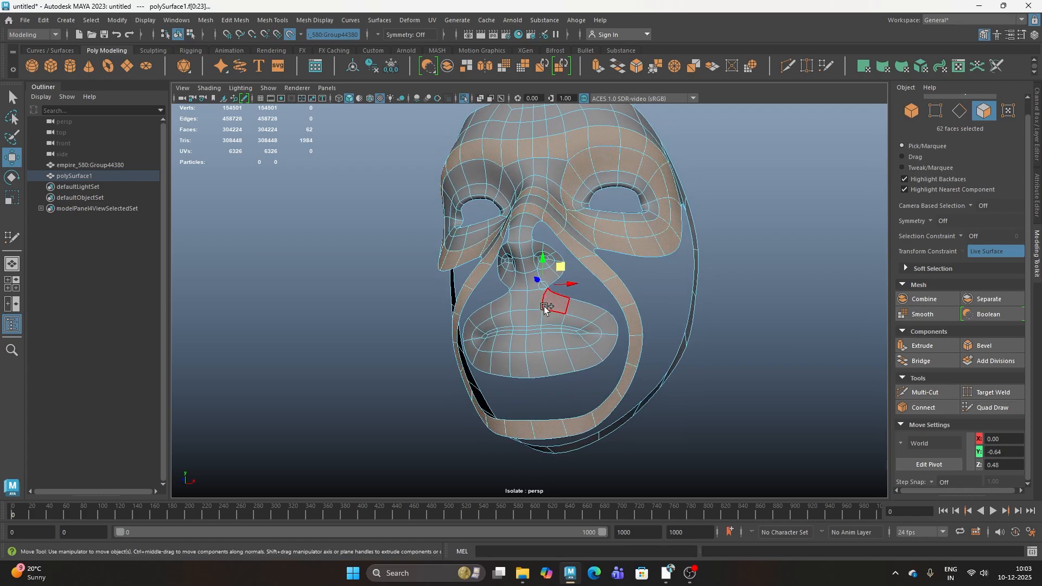
- Add the concentric lip face loops and the loop around the nostrils to the selection
shift+double_click(578, 311)
shift+double_click(574, 341)
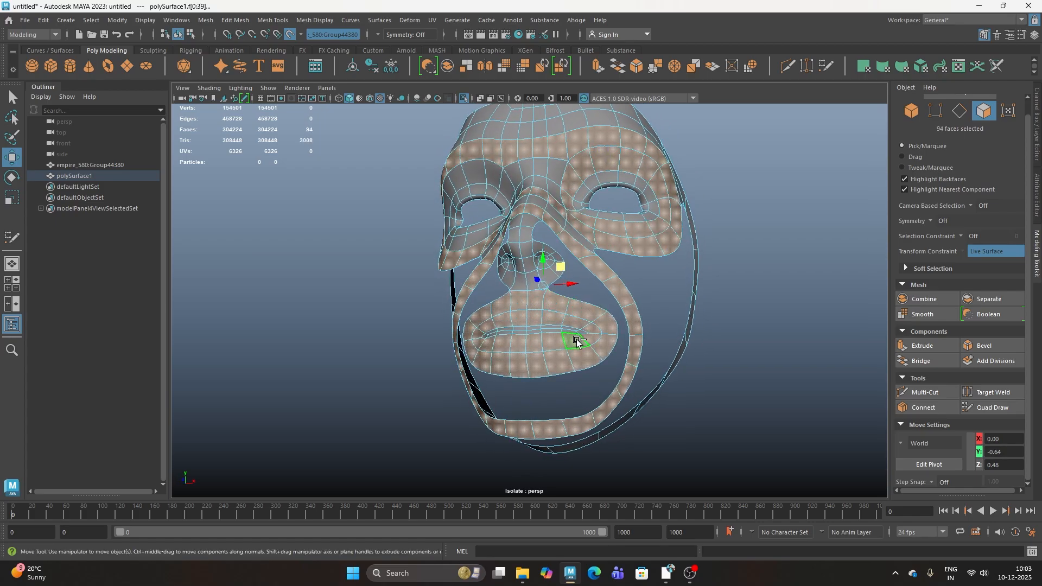
alt+drag(575, 341, 580, 359)
scroll(562, 325, up, 3)
shift+click(550, 263)
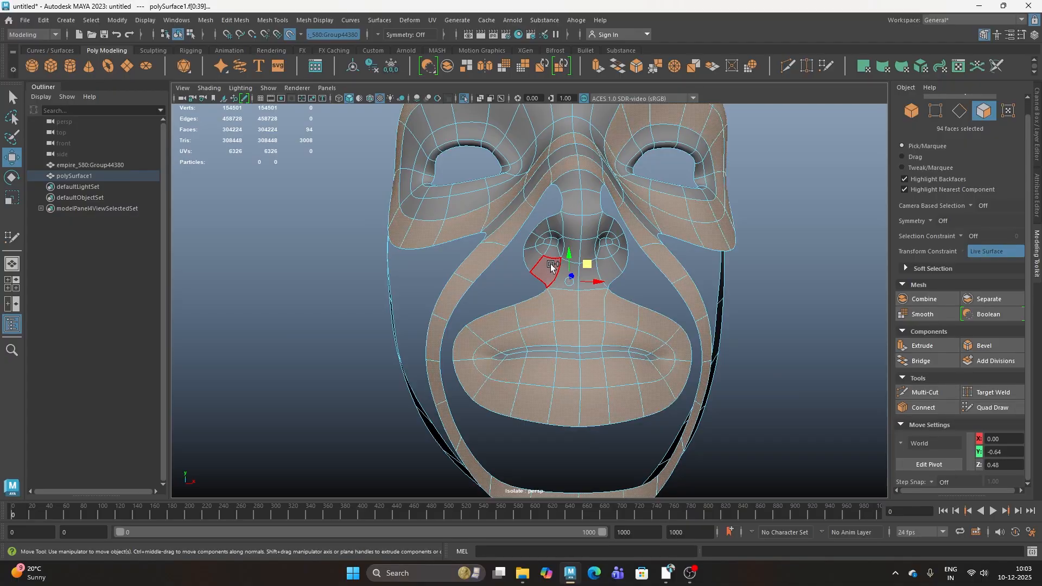
shift+double_click(532, 260)
- Add the face loop running from the upper forehead around the jaw and isolate all selected loops
alt+drag(573, 276, 521, 259)
alt+middle_drag(521, 259, 509, 380)
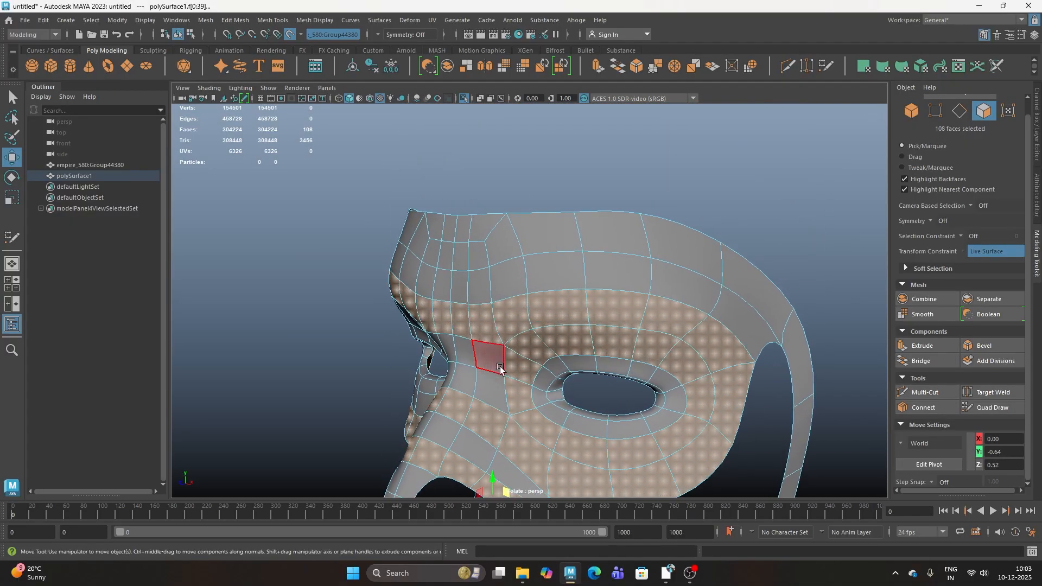
shift+click(543, 275)
shift+double_click(567, 274)
scroll(551, 293, down, 6)
alt+drag(550, 295, 568, 349)
scroll(624, 302, down, 4)
key(ctrl+1)
key(ctrl+1)
- Return to object mode, deselect everything, and examine the isolated face loops from several angles
scroll(532, 327, up, 4)
alt+drag(545, 313, 521, 342)
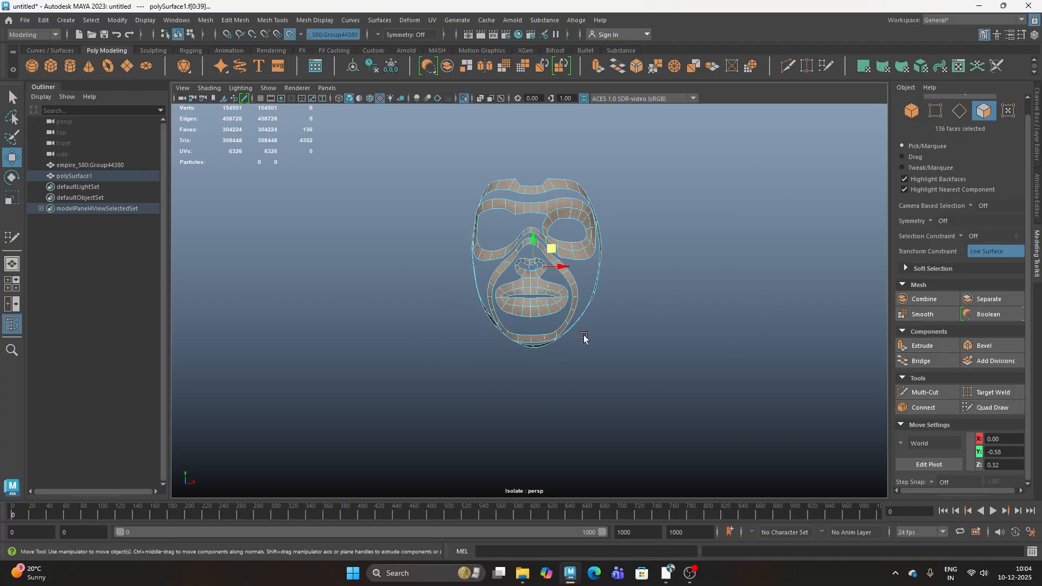
alt+drag(584, 336, 601, 329)
right_drag(589, 303, 716, 271)
right_drag(506, 304, 570, 261)
click(653, 359)
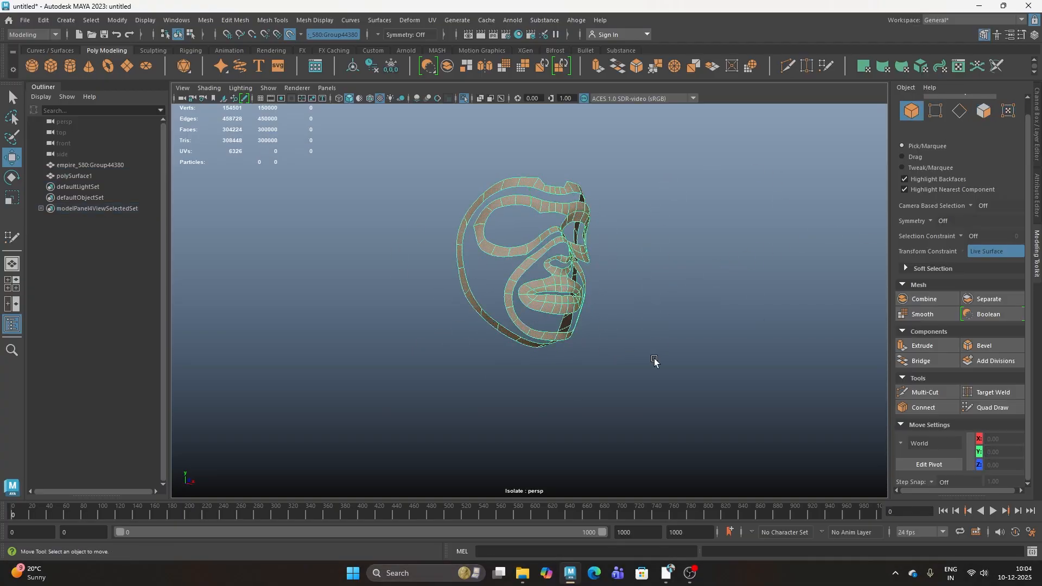
alt+drag(554, 302, 563, 328)
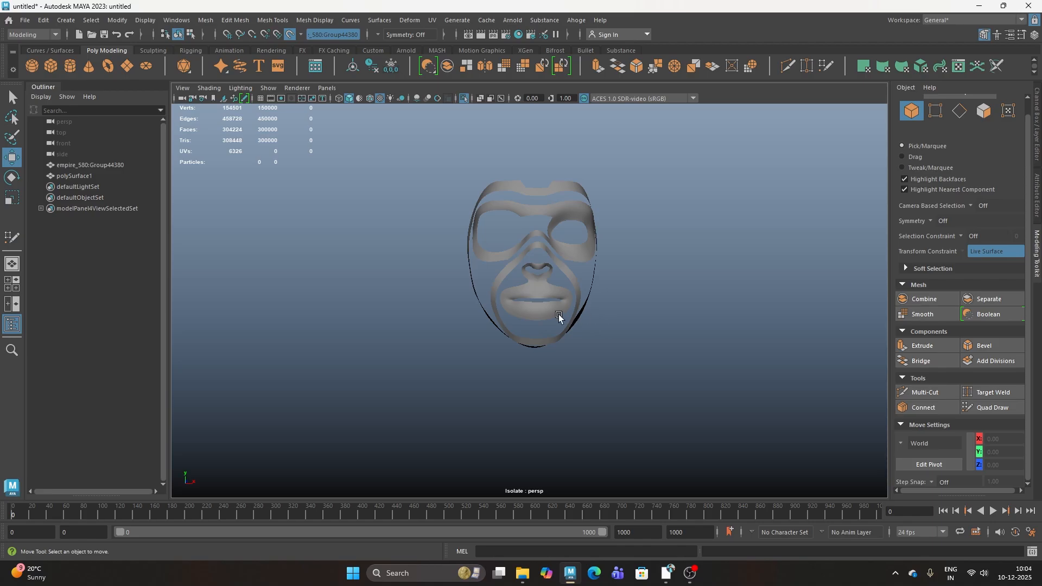
alt+drag(503, 343, 521, 391)
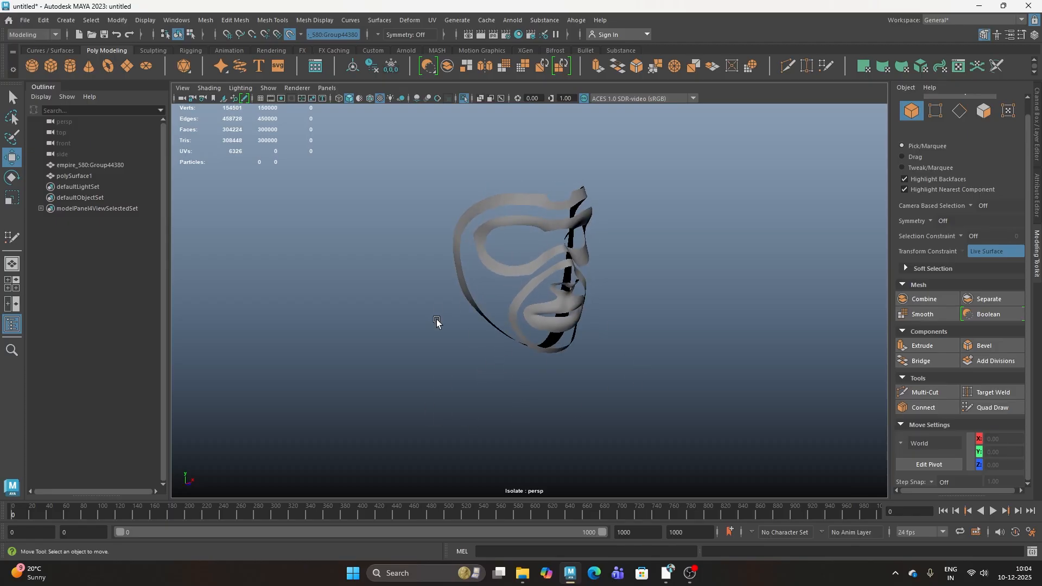
- Exit isolation to show the full sculpt again and select the retopology mesh on the face
key(ctrl+1)
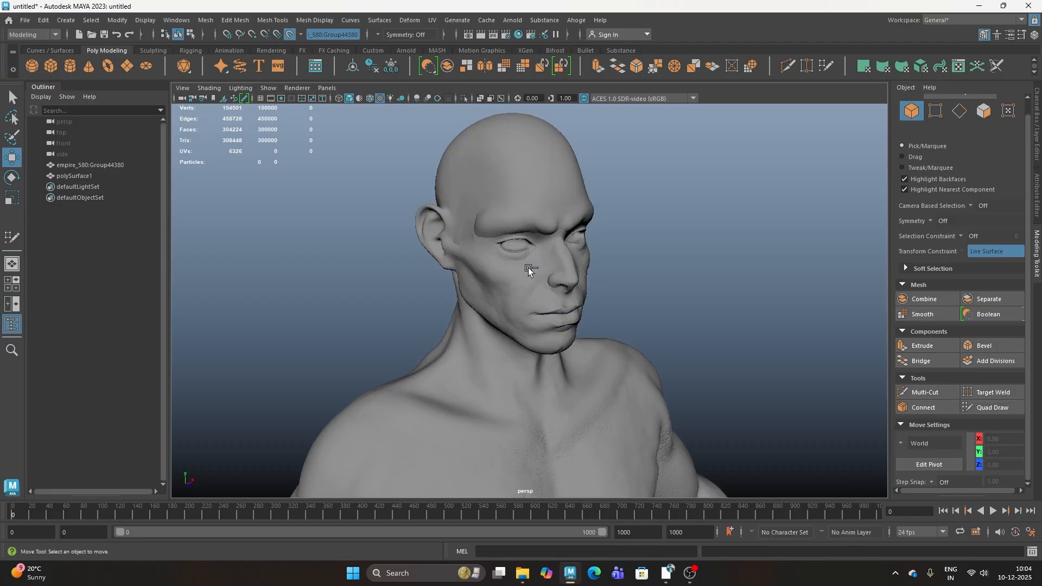
click(564, 291)
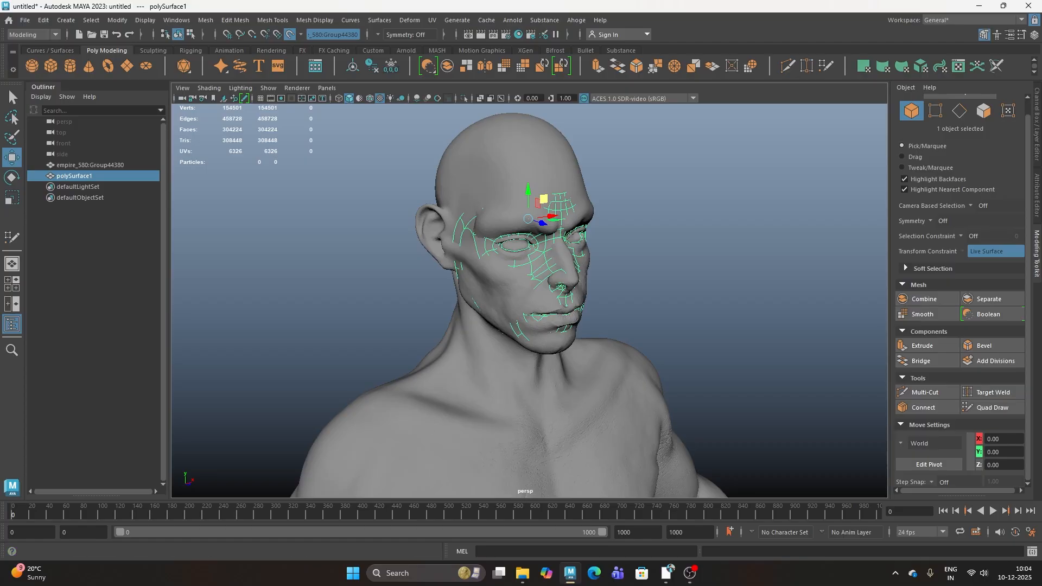
alt+drag(563, 419, 548, 356)
scroll(554, 399, up, 5)
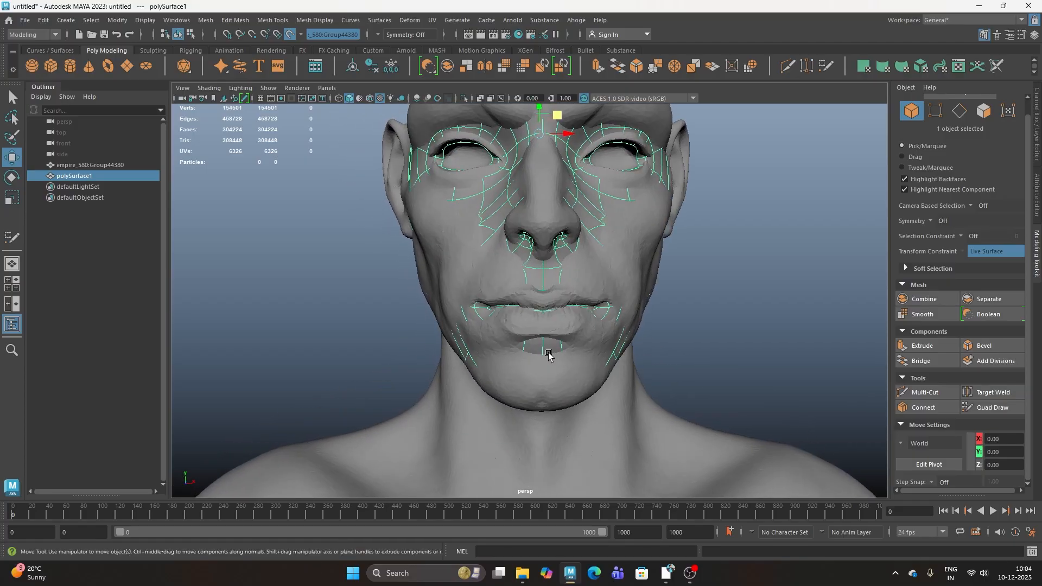